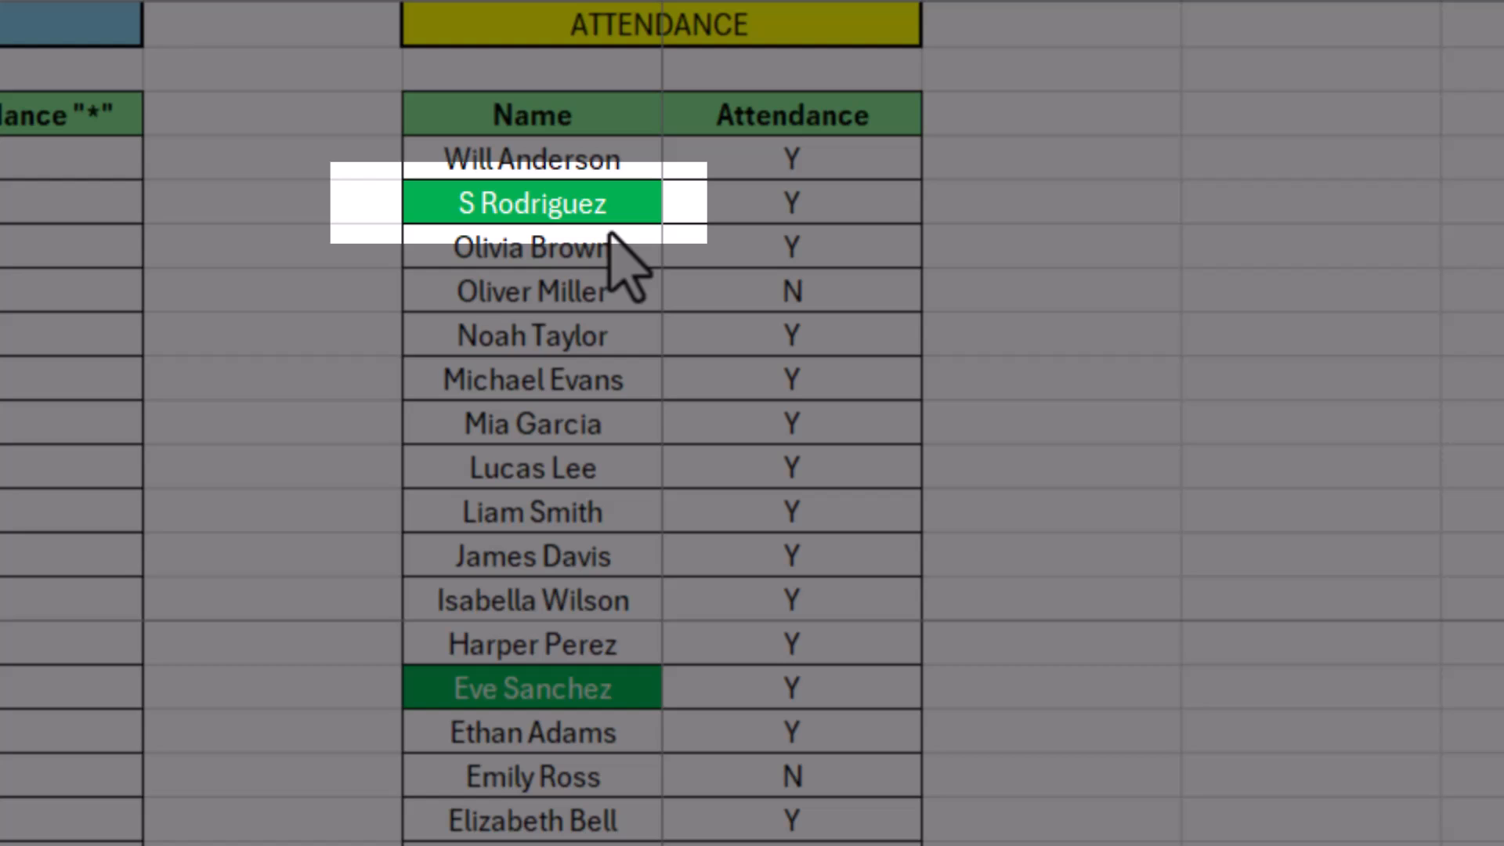
Examine the green-highlighted entries in the Name column of the attendance table
left_click(566, 203)
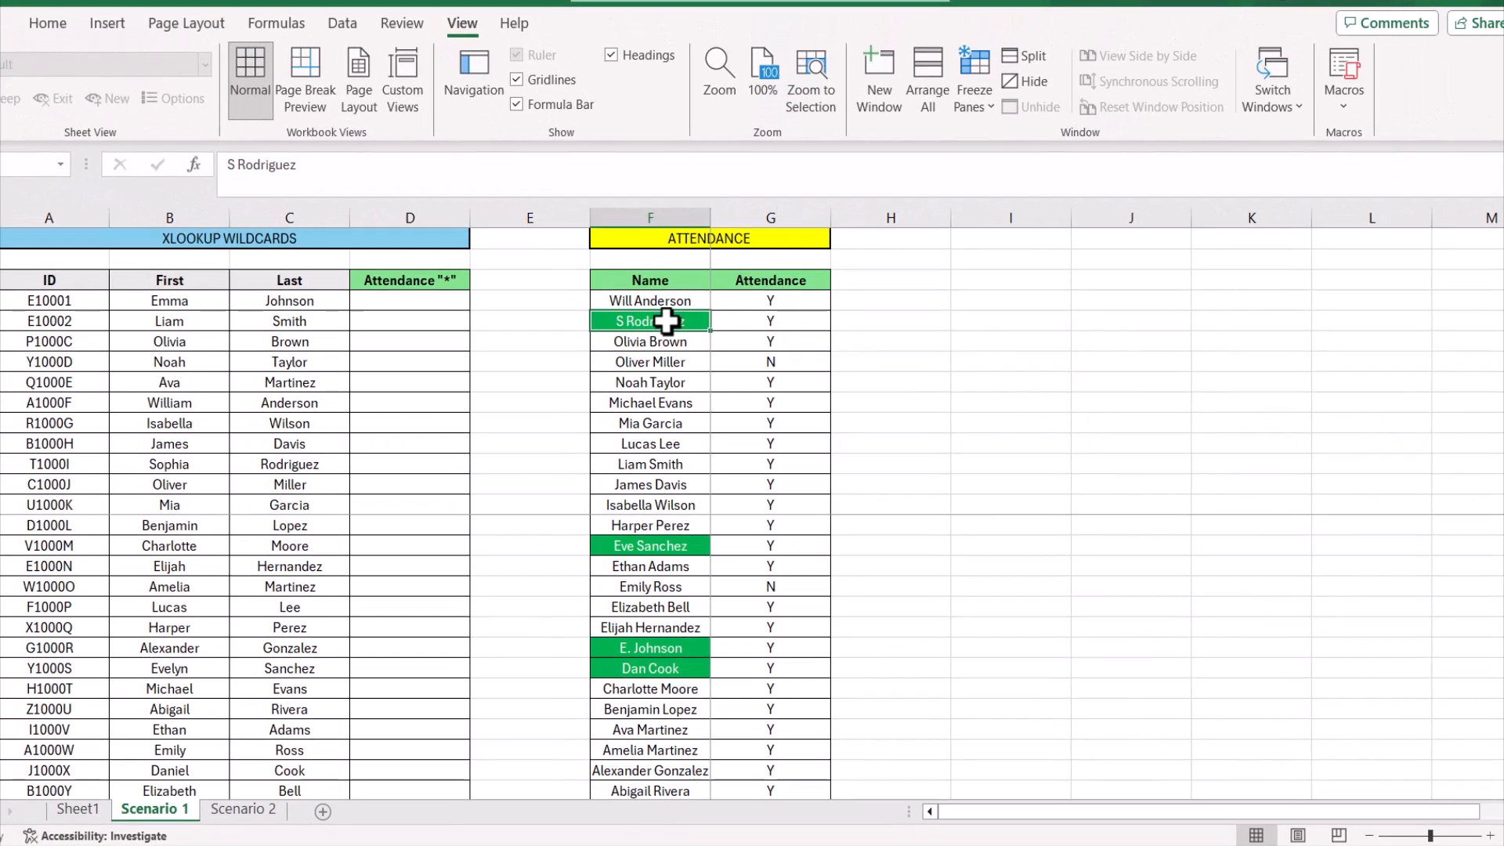
left_click(624, 543)
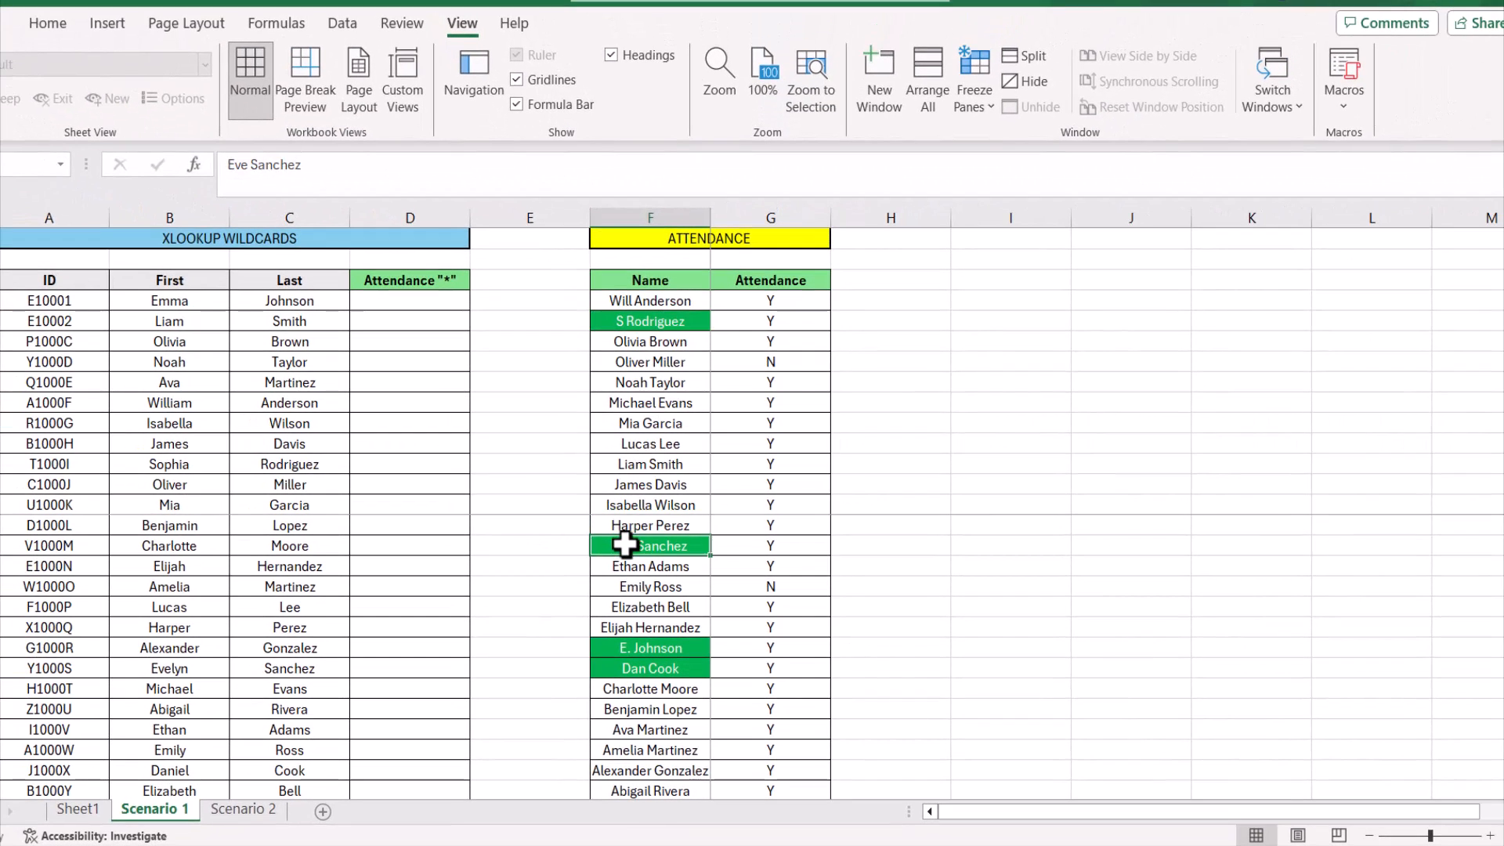
left_click(627, 649)
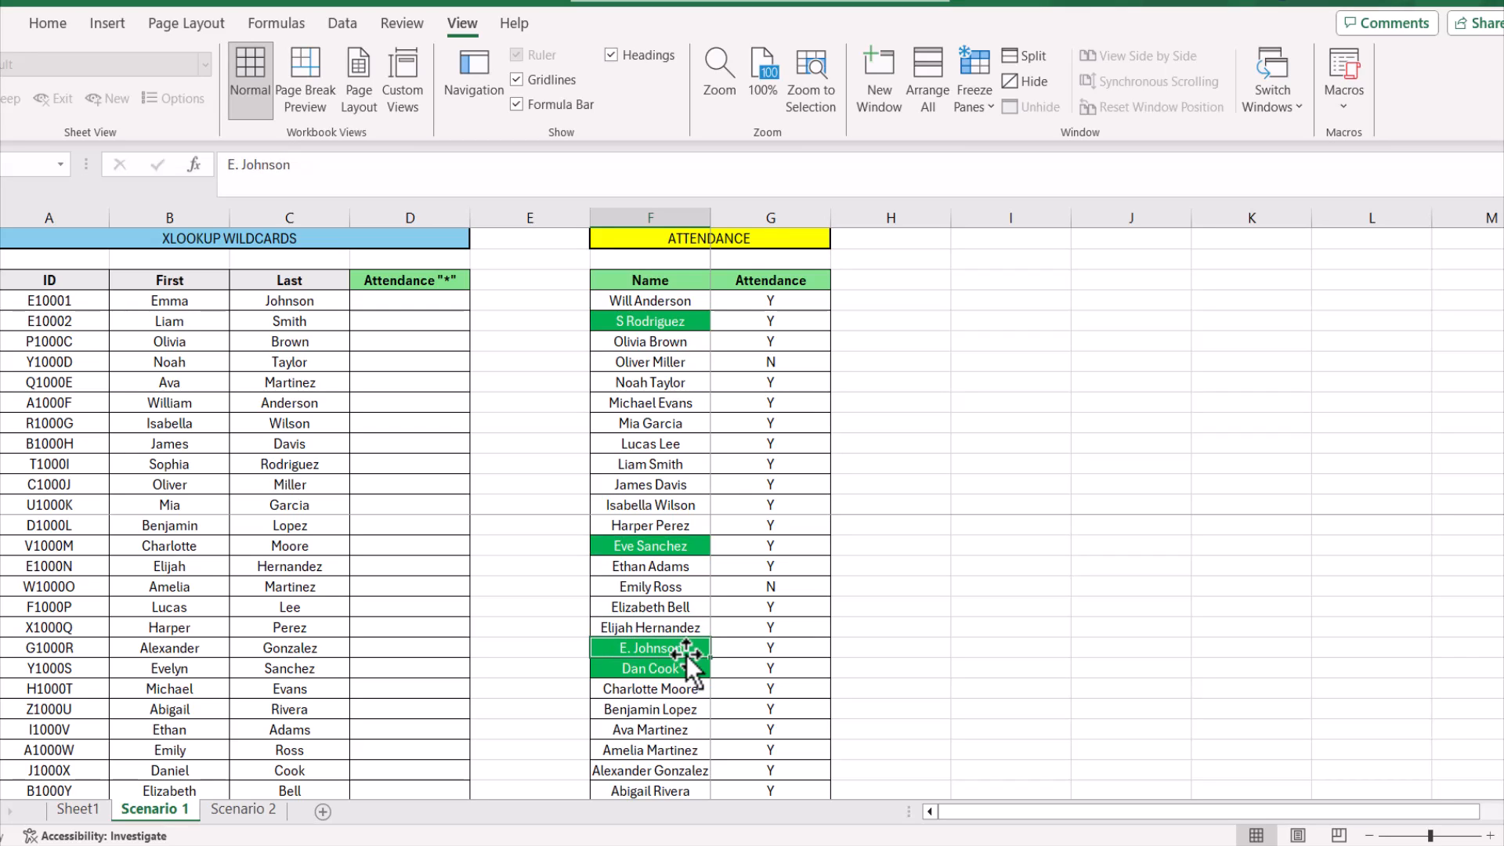
left_click(663, 667)
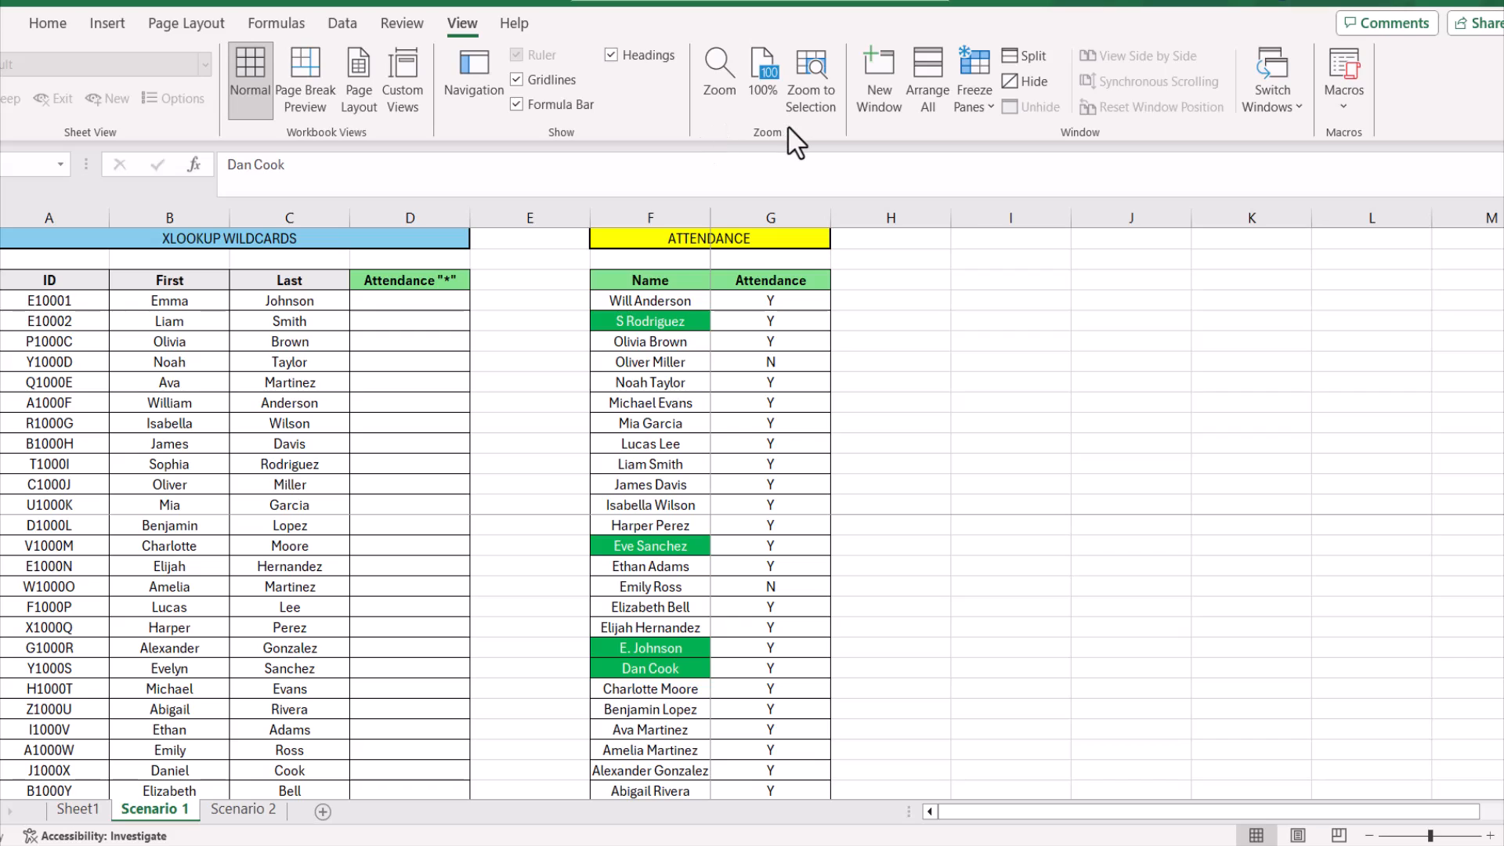
Enter =B4&" "&C4 in D4 to join the first and last names with a space
left_click(395, 308)
left_click(395, 308)
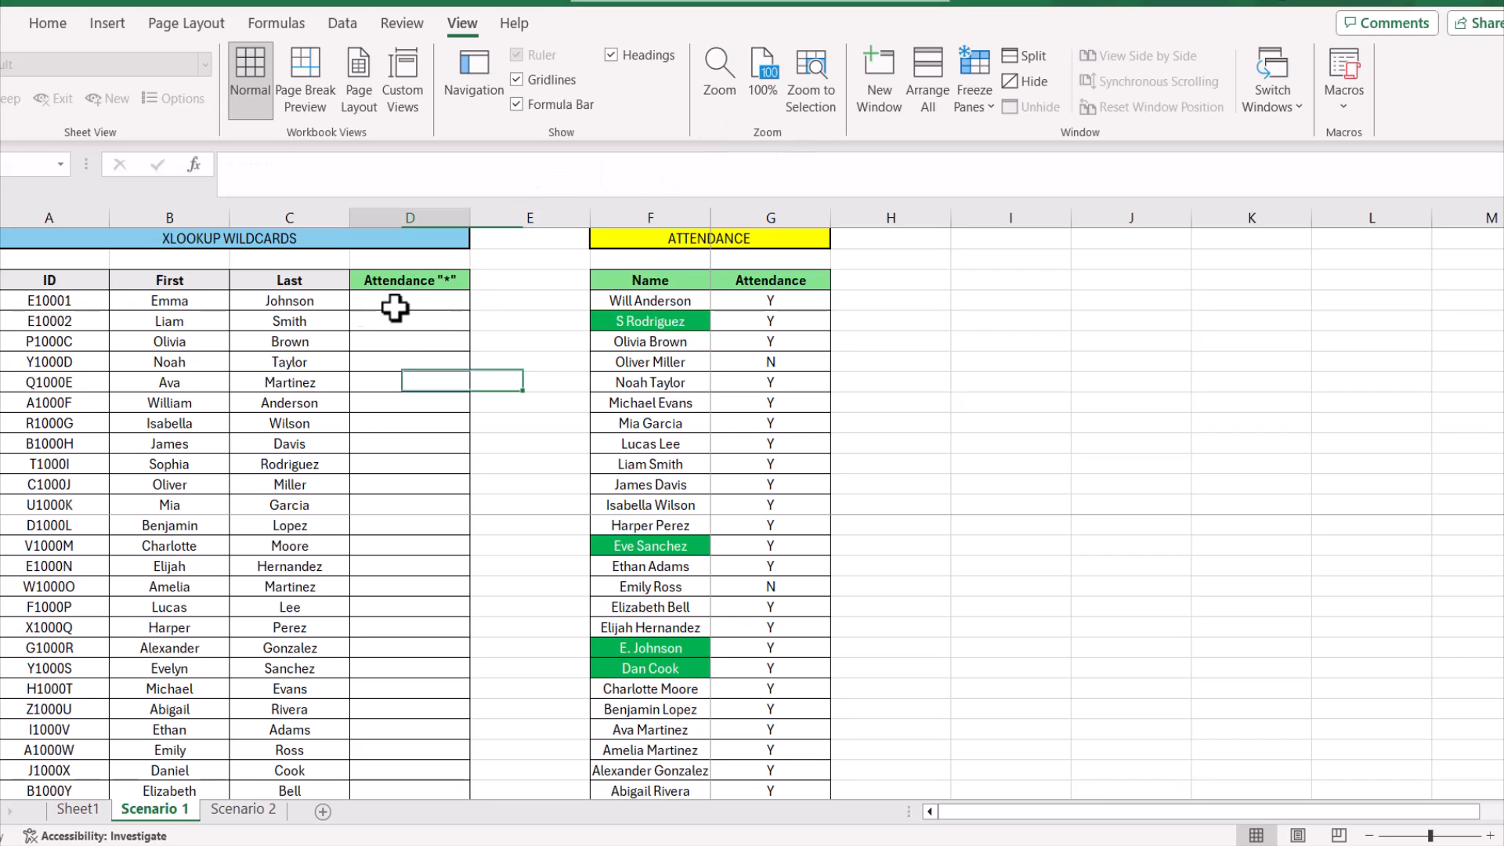
left_click(309, 183)
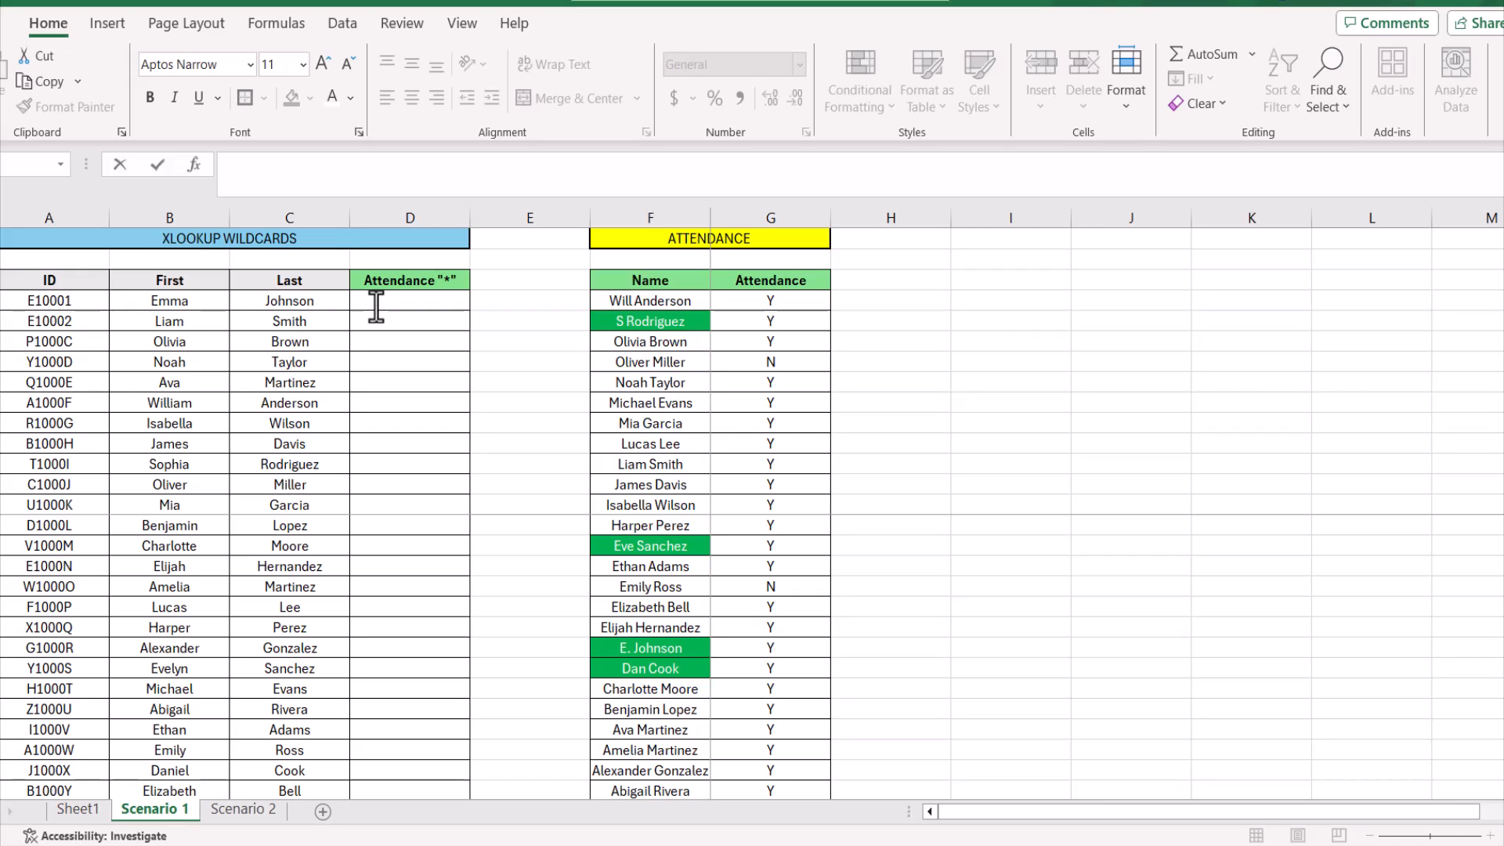
left_click(337, 174)
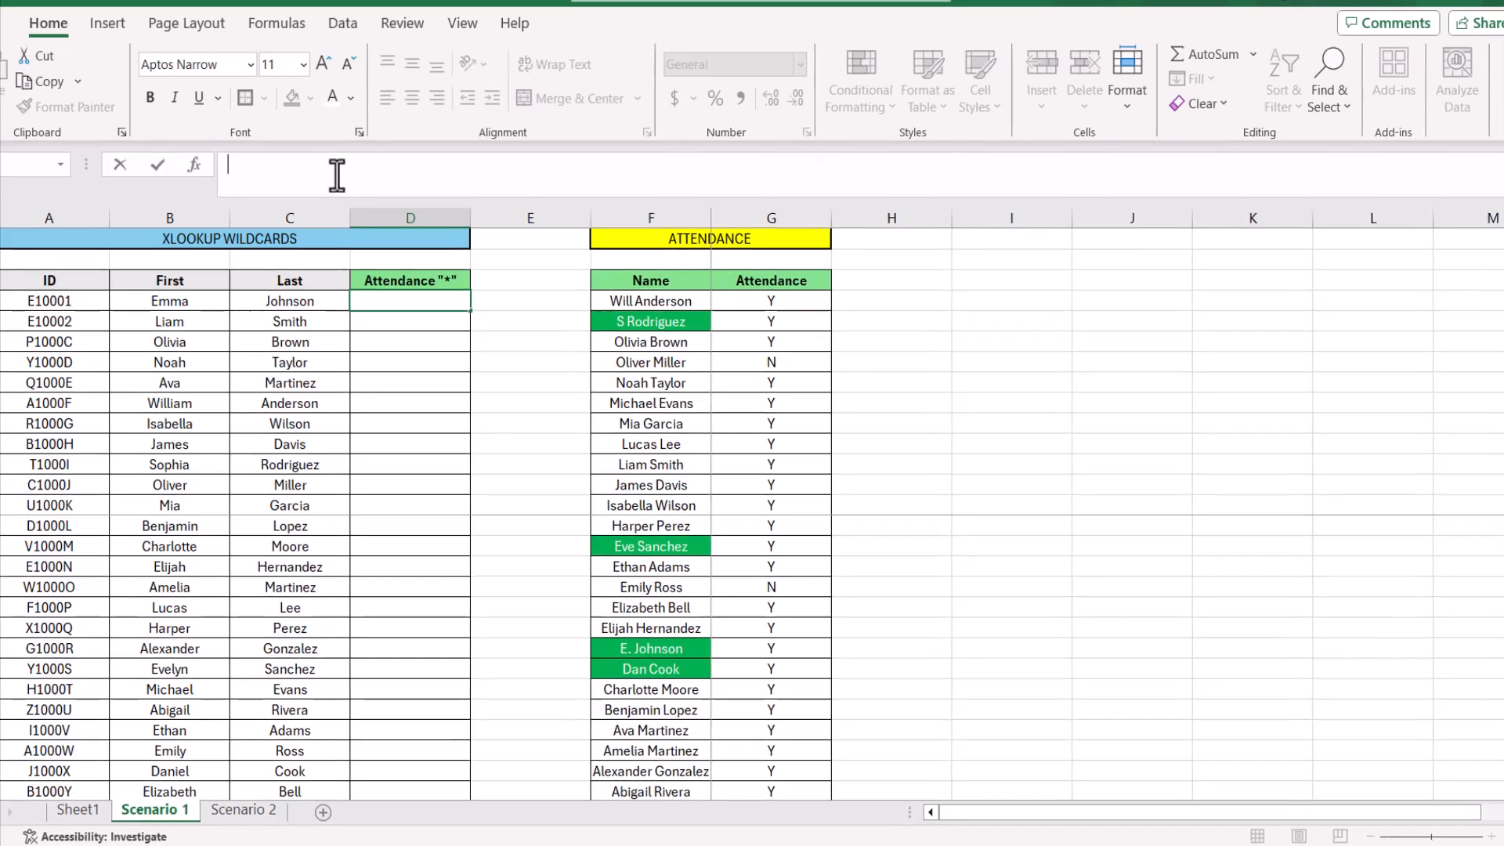
type("=")
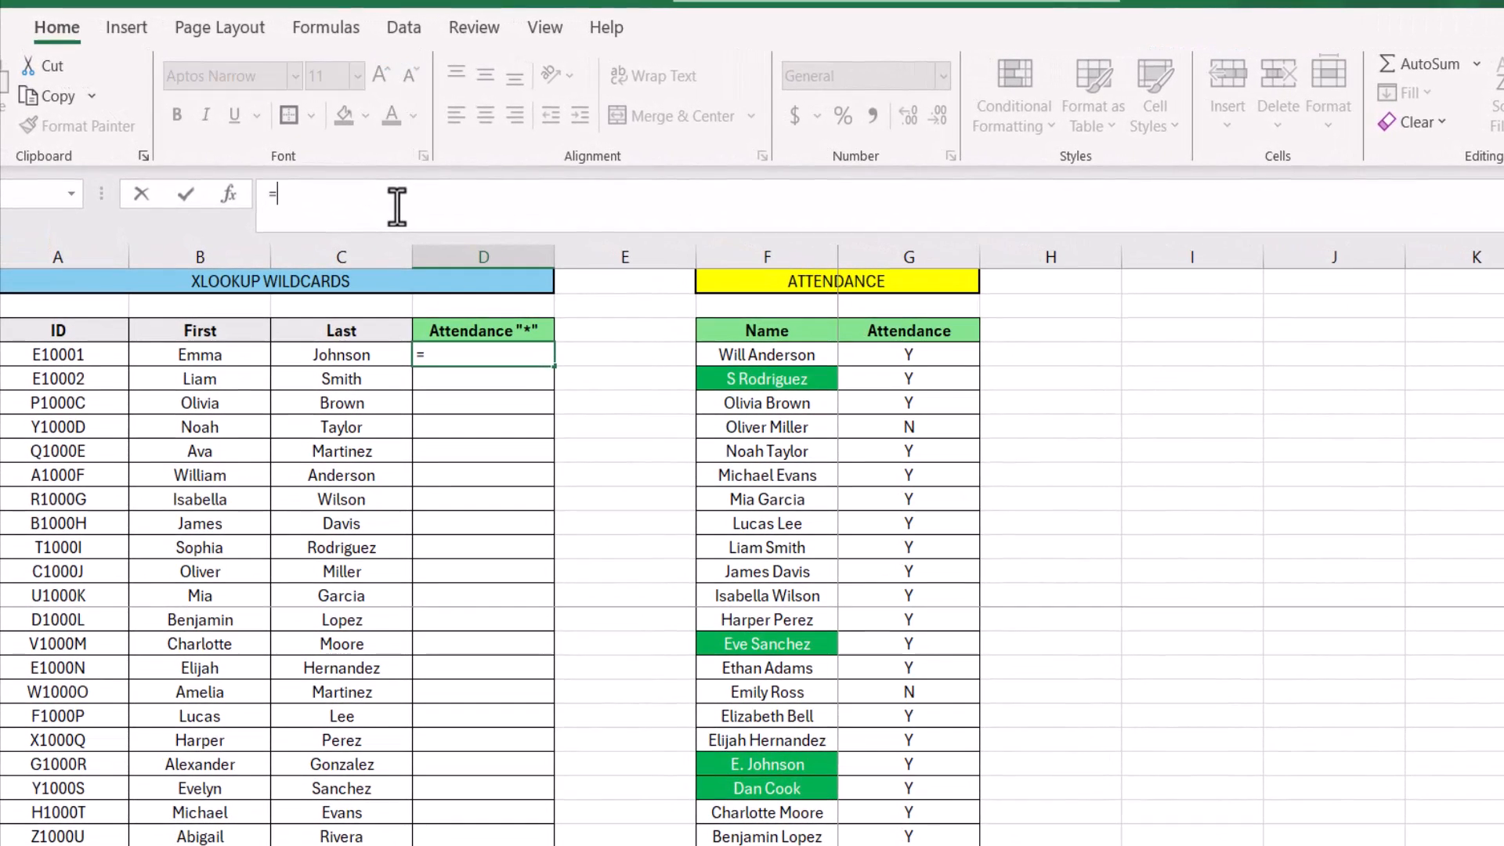
left_click(205, 356)
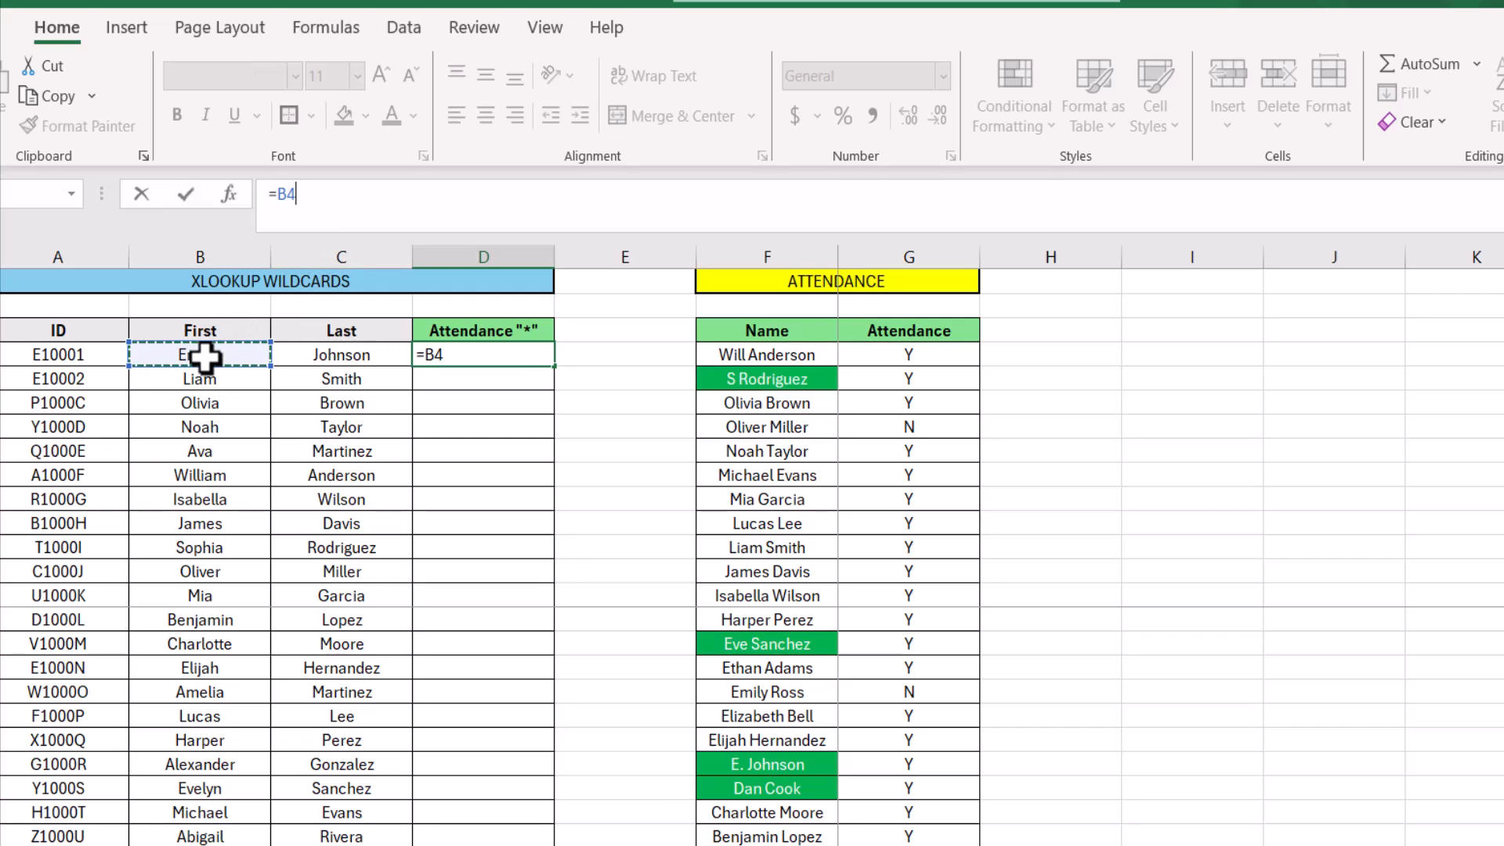
type("&\" \"&")
left_click(345, 355)
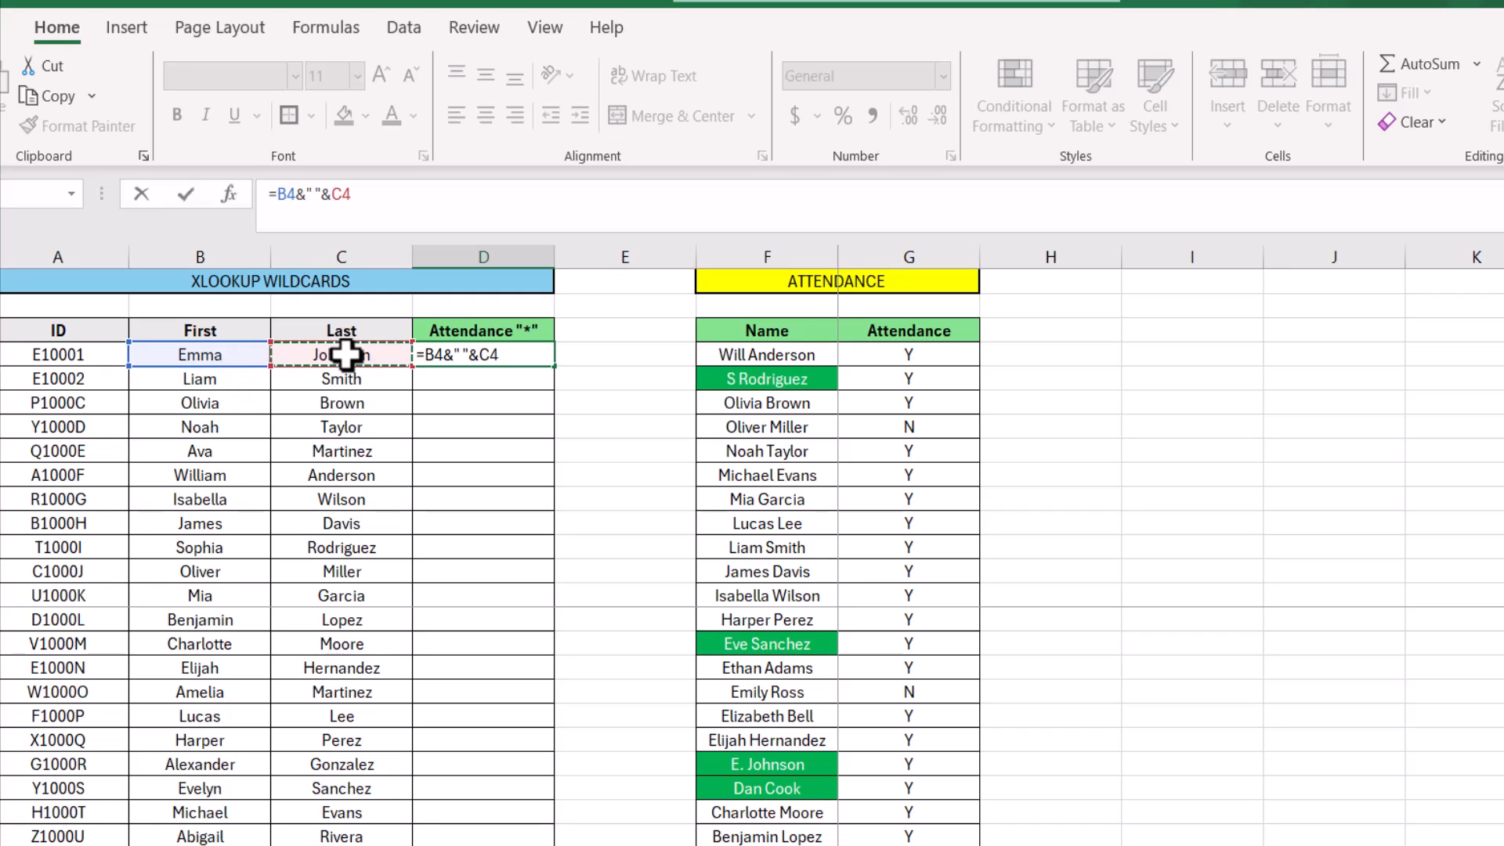
key("Return")
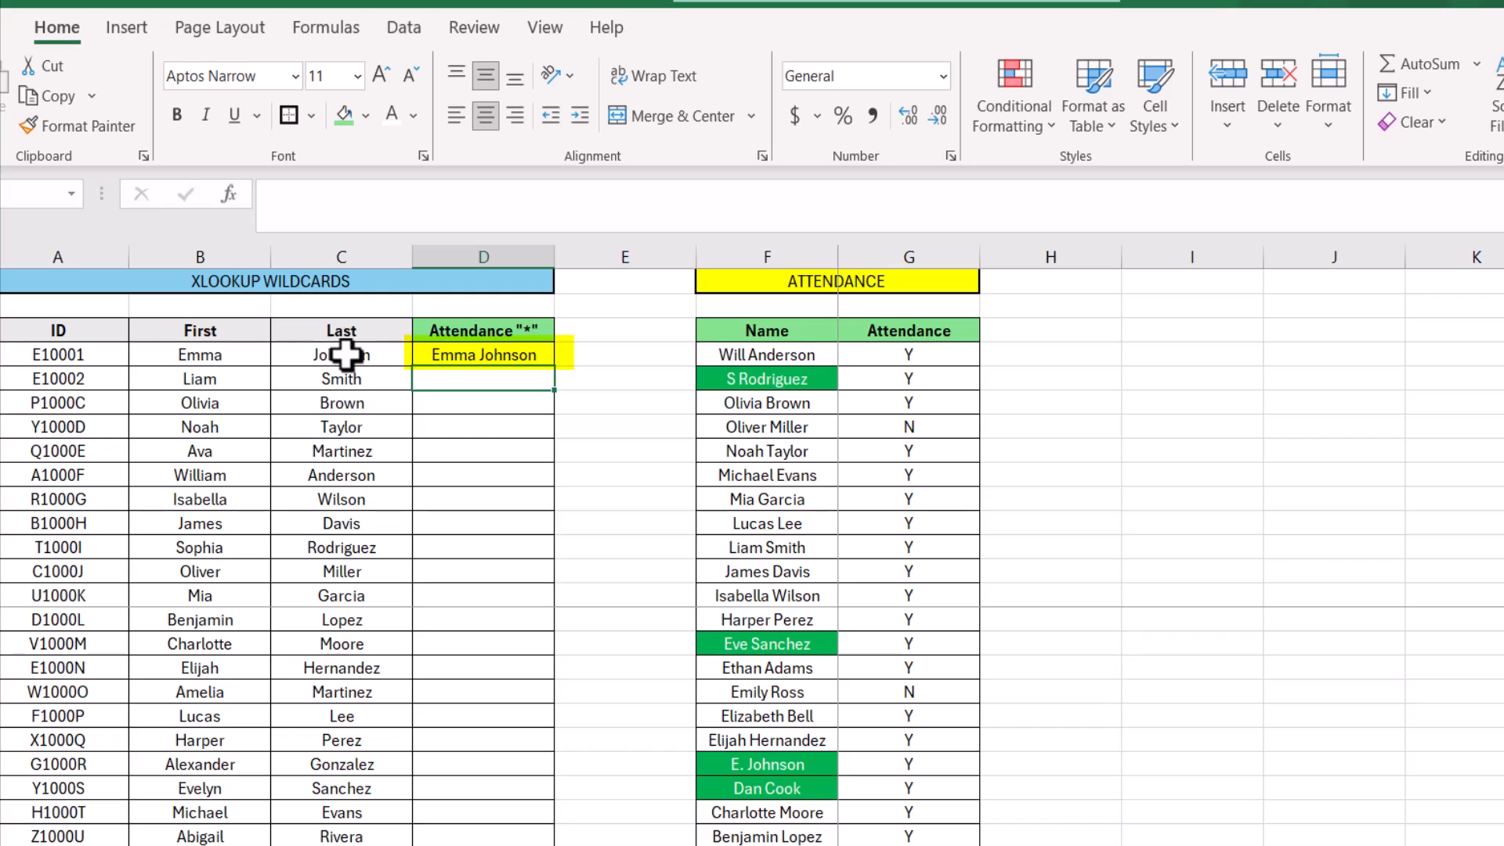
Wrap the joined name in D4 in an XLOOKUP function so that B4&" "&C4 is the lookup value
left_click(454, 356)
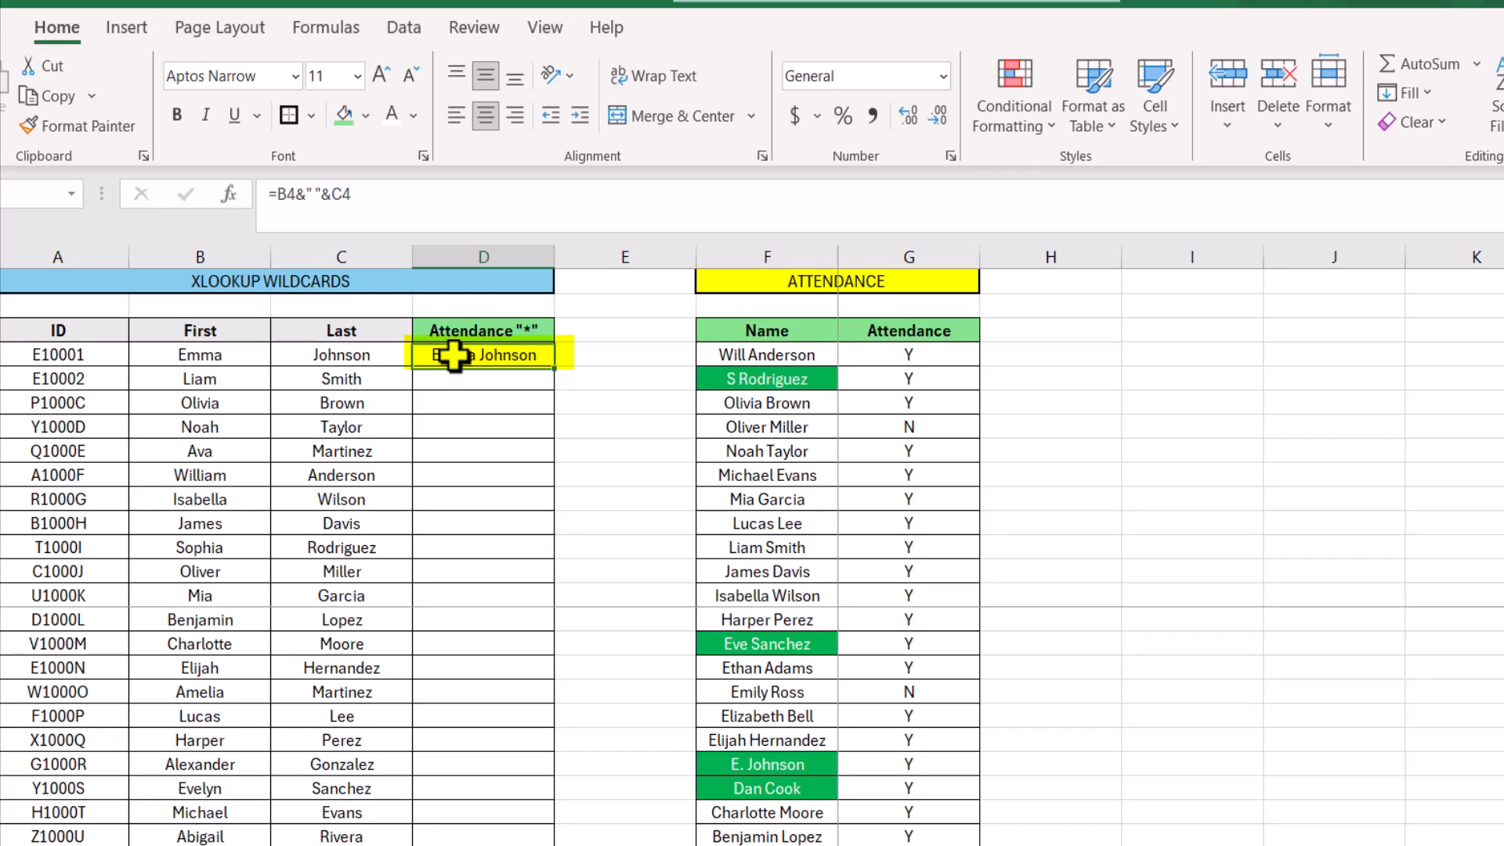
left_click(277, 204)
type("xlooku")
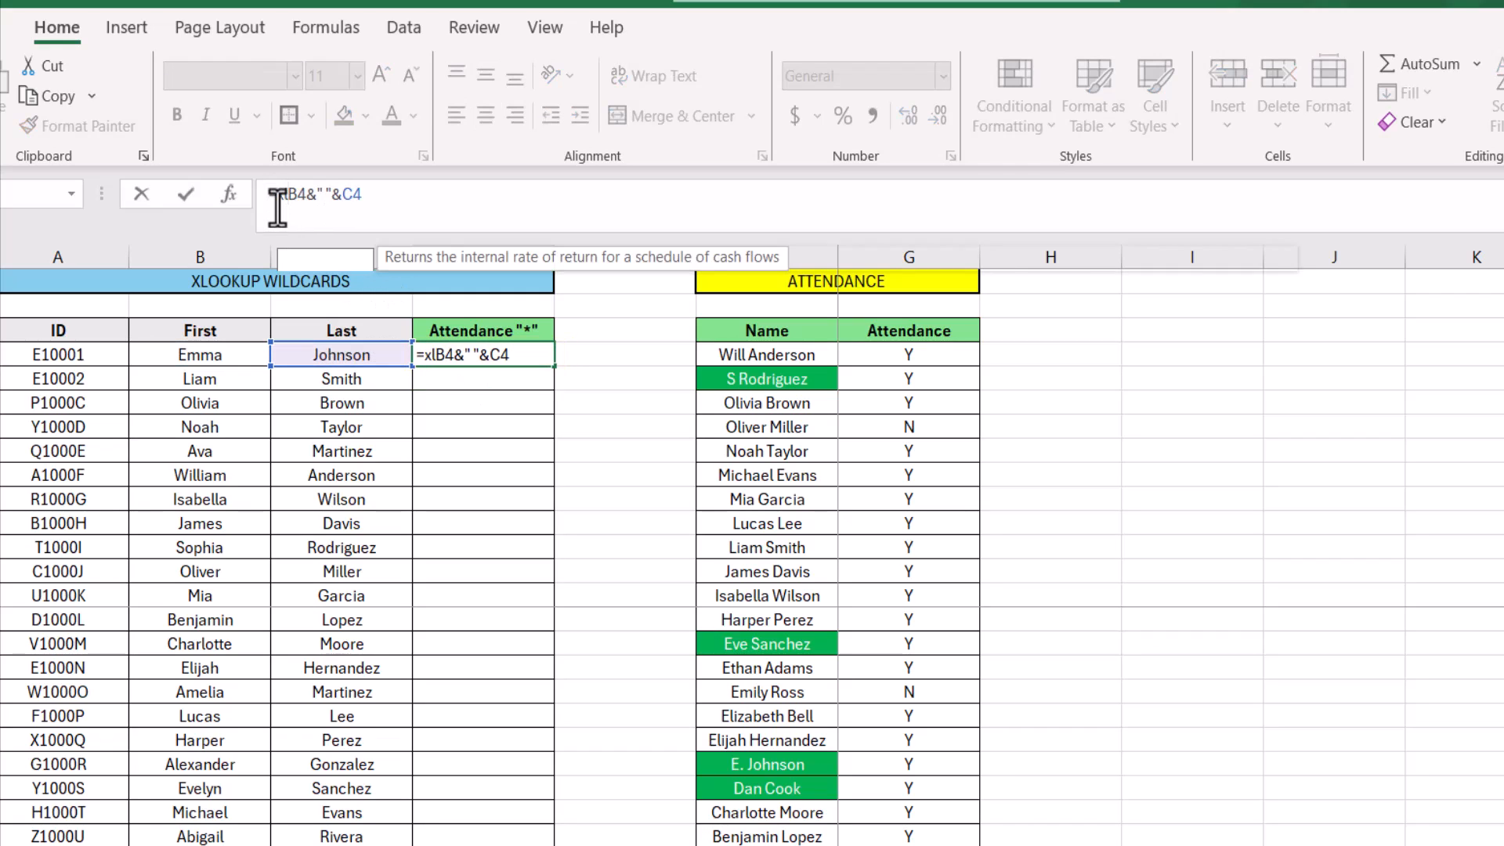
type("p(")
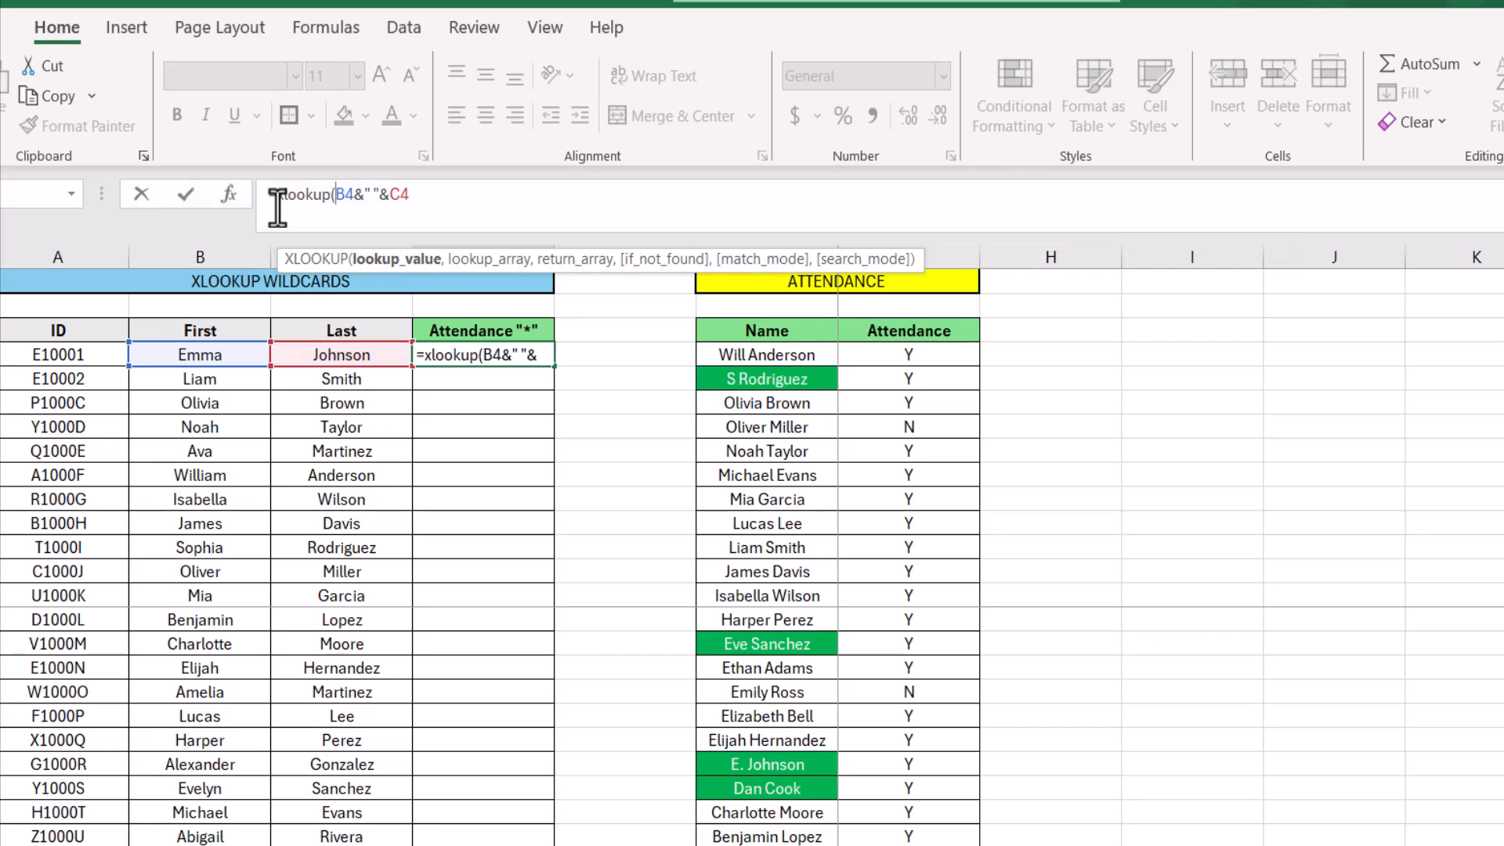
left_click(452, 200)
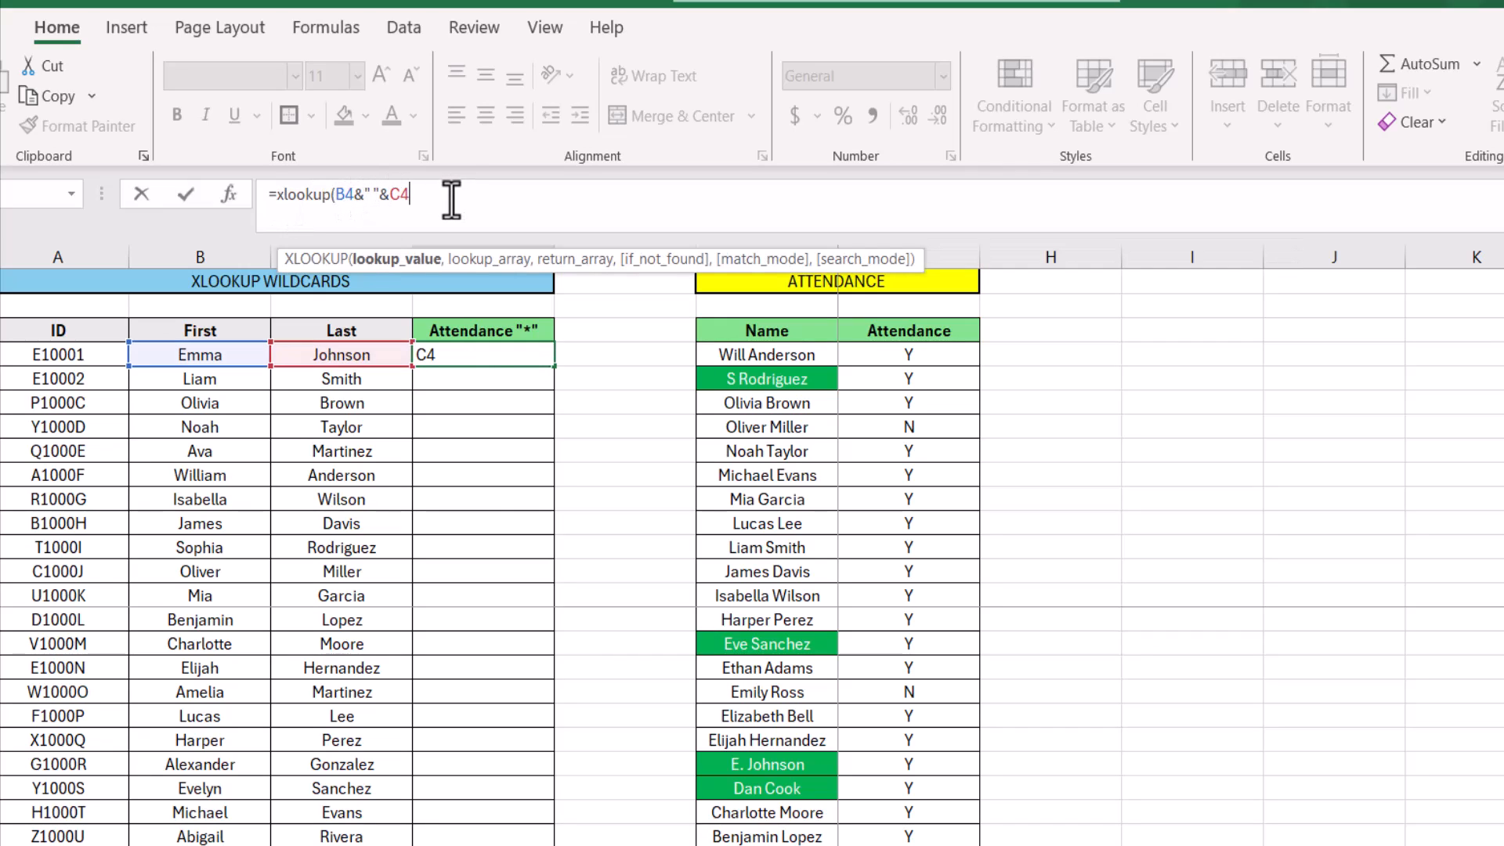
Set the XLOOKUP lookup array to the attendance table's names as the absolute range $F$4:$F$28
type(",")
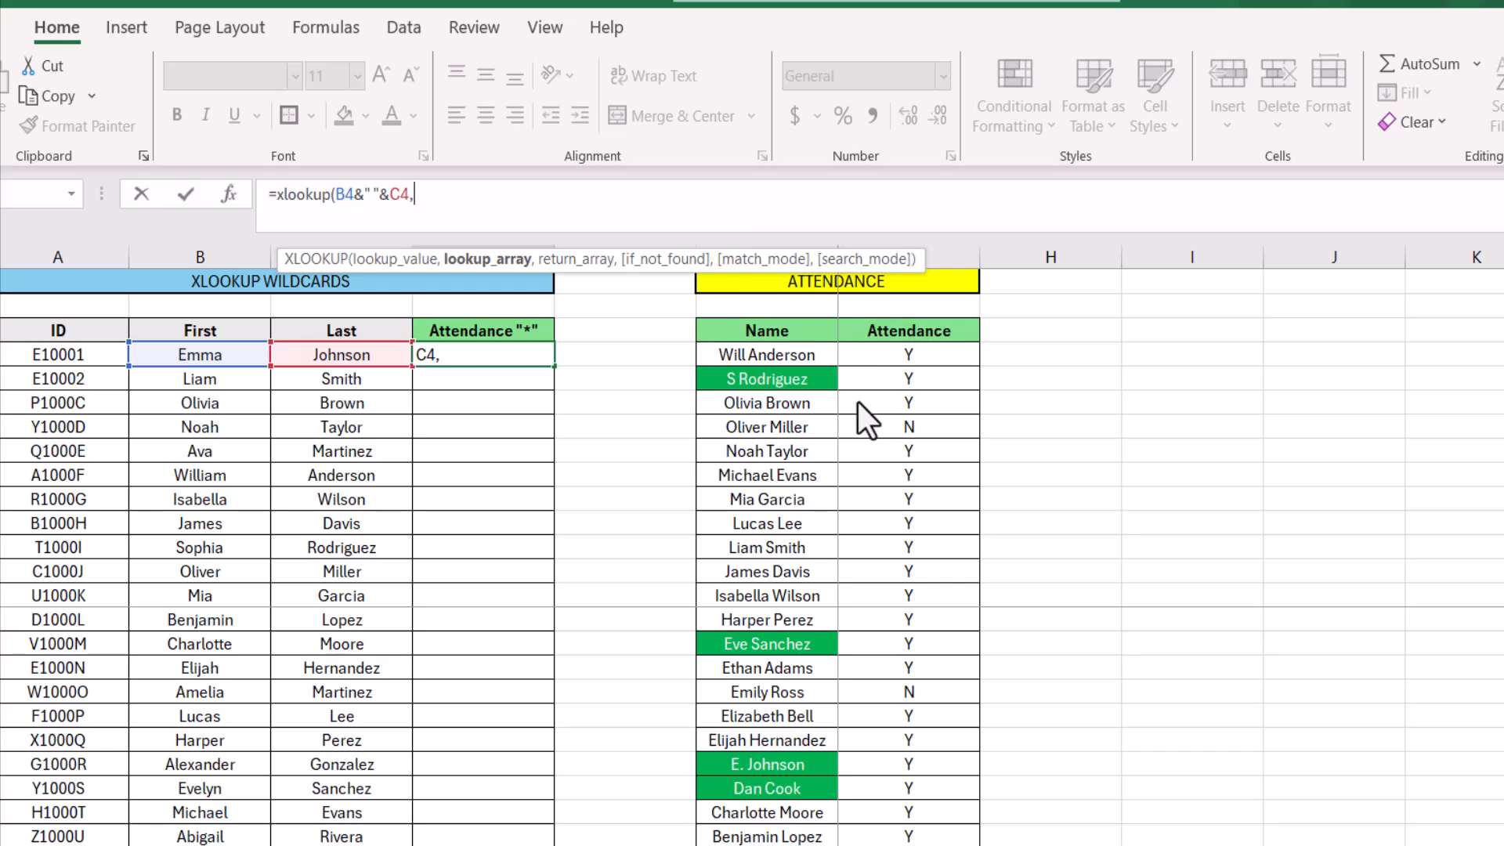
left_click(729, 354)
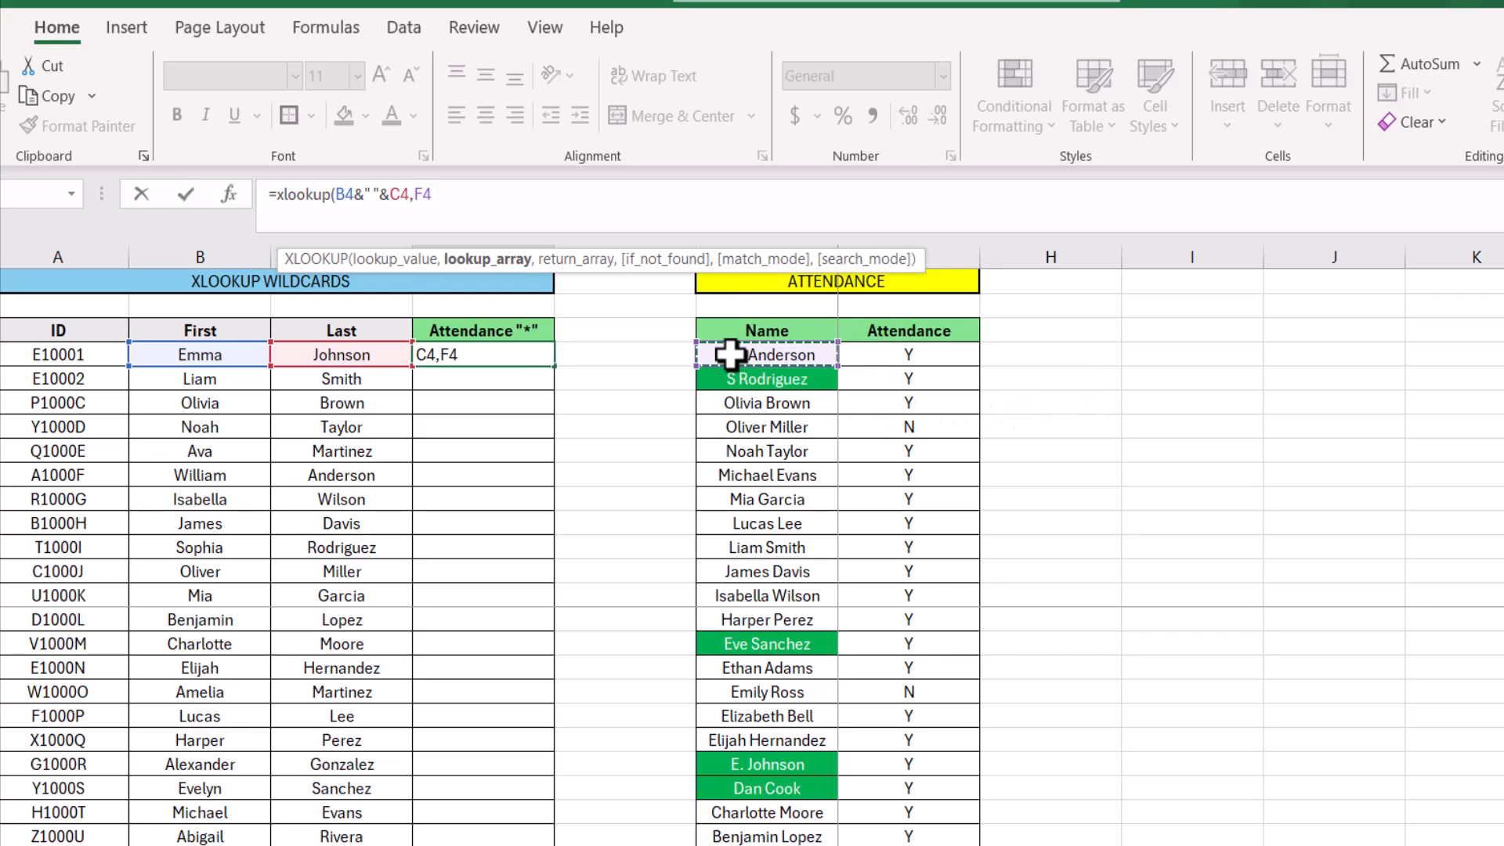
key("ctrl+shift+Down")
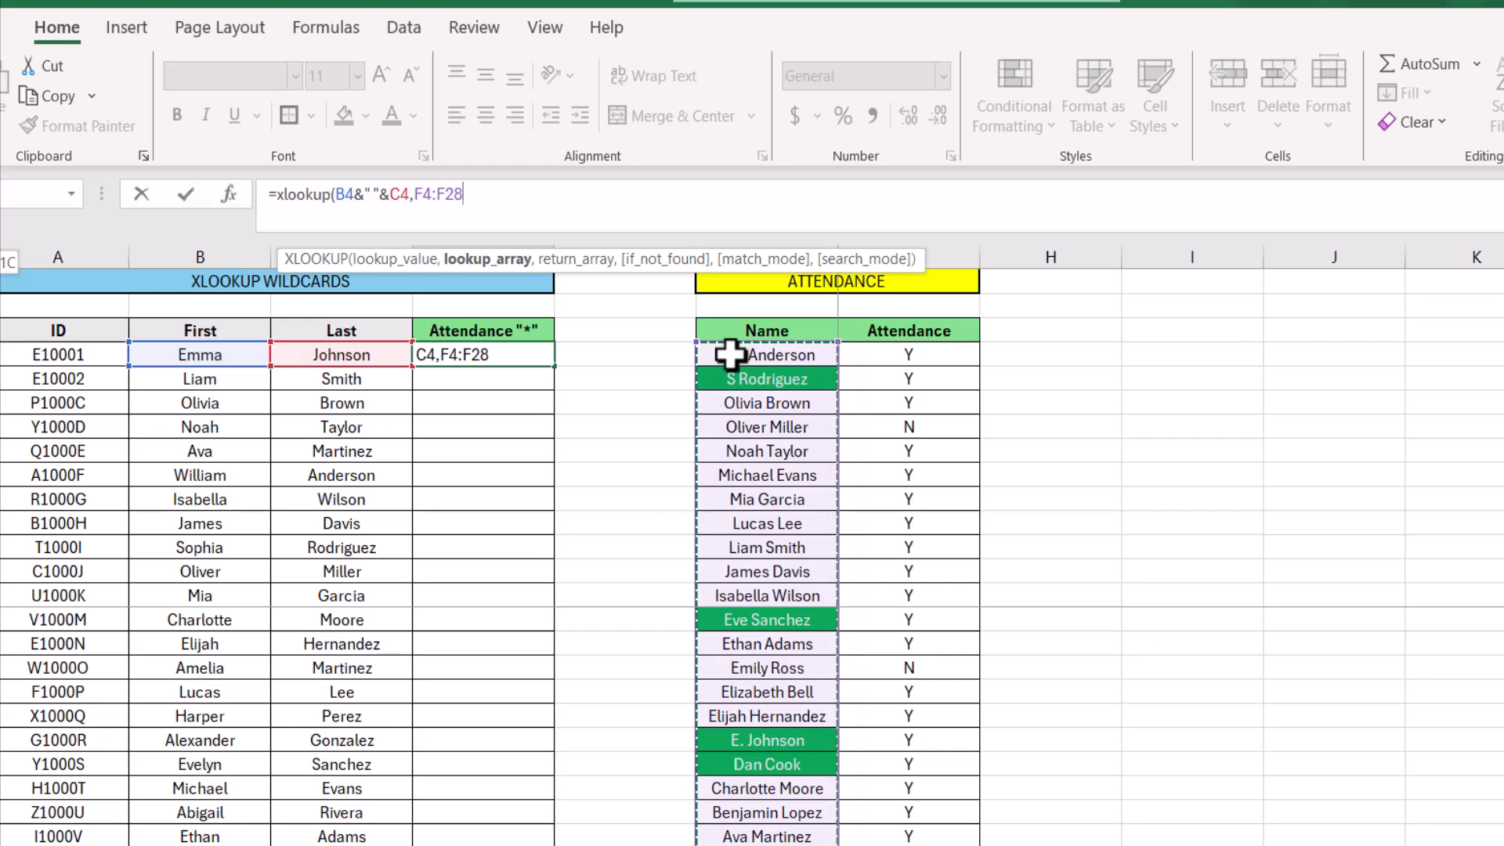
key("F4")
type(",")
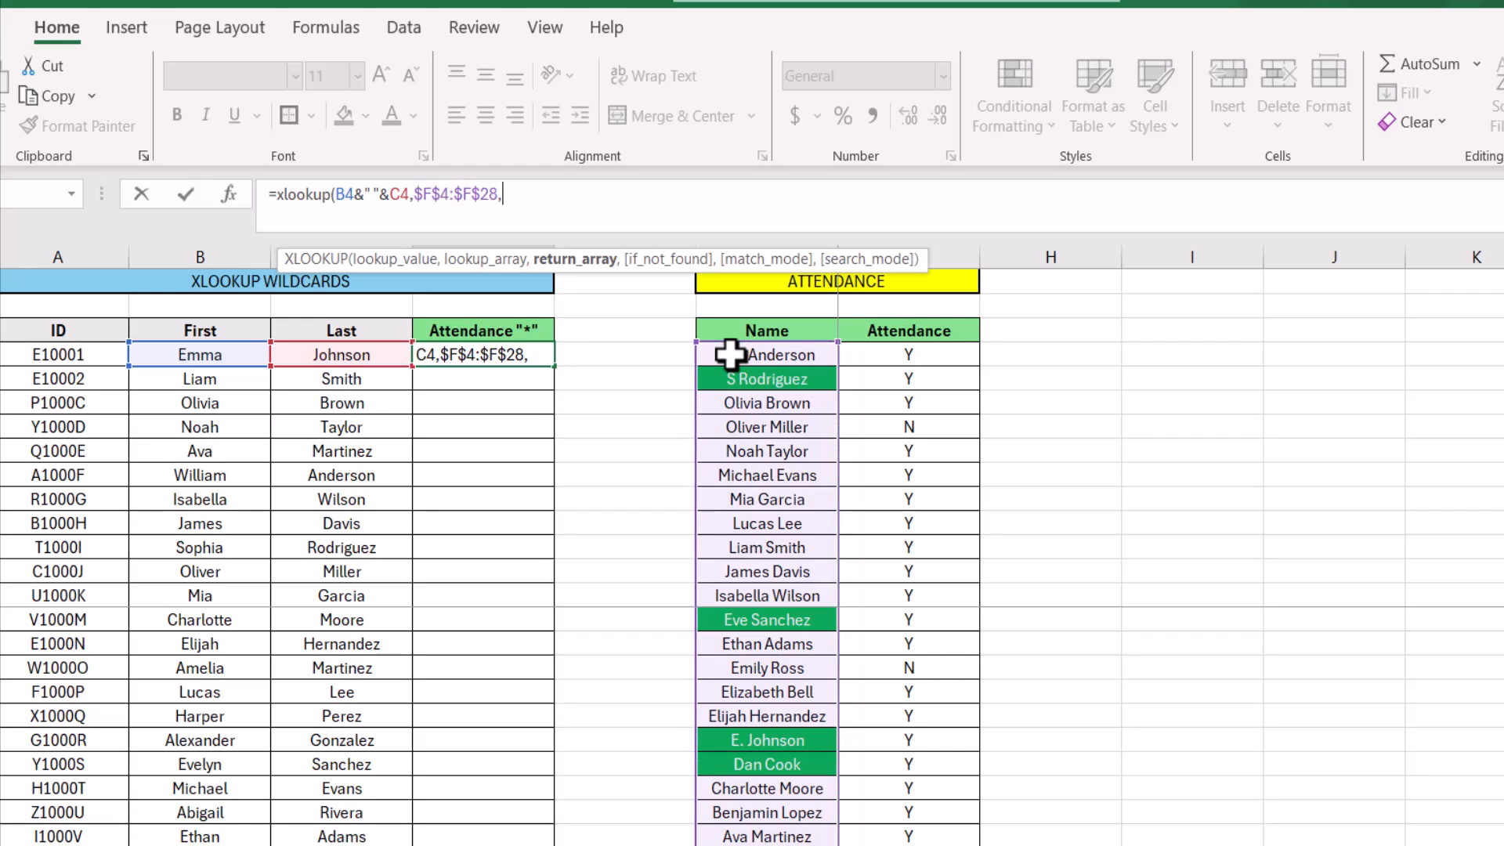
Complete the XLOOKUP with $G$4:$G$28 as the return array and fill the formula down the Attendance "*" column
left_click(863, 358)
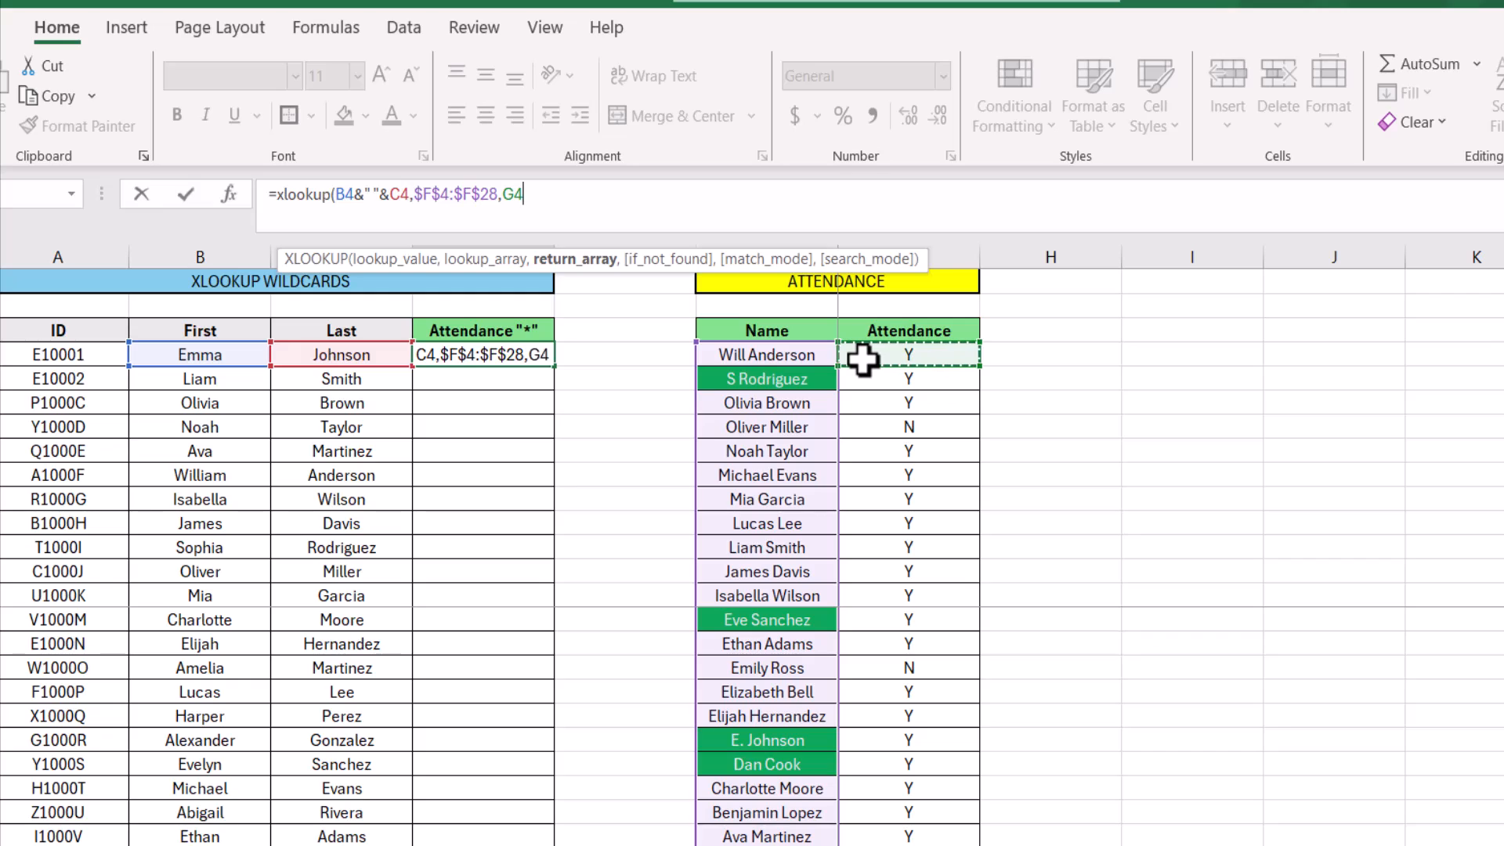
key("ctrl+shift+Down")
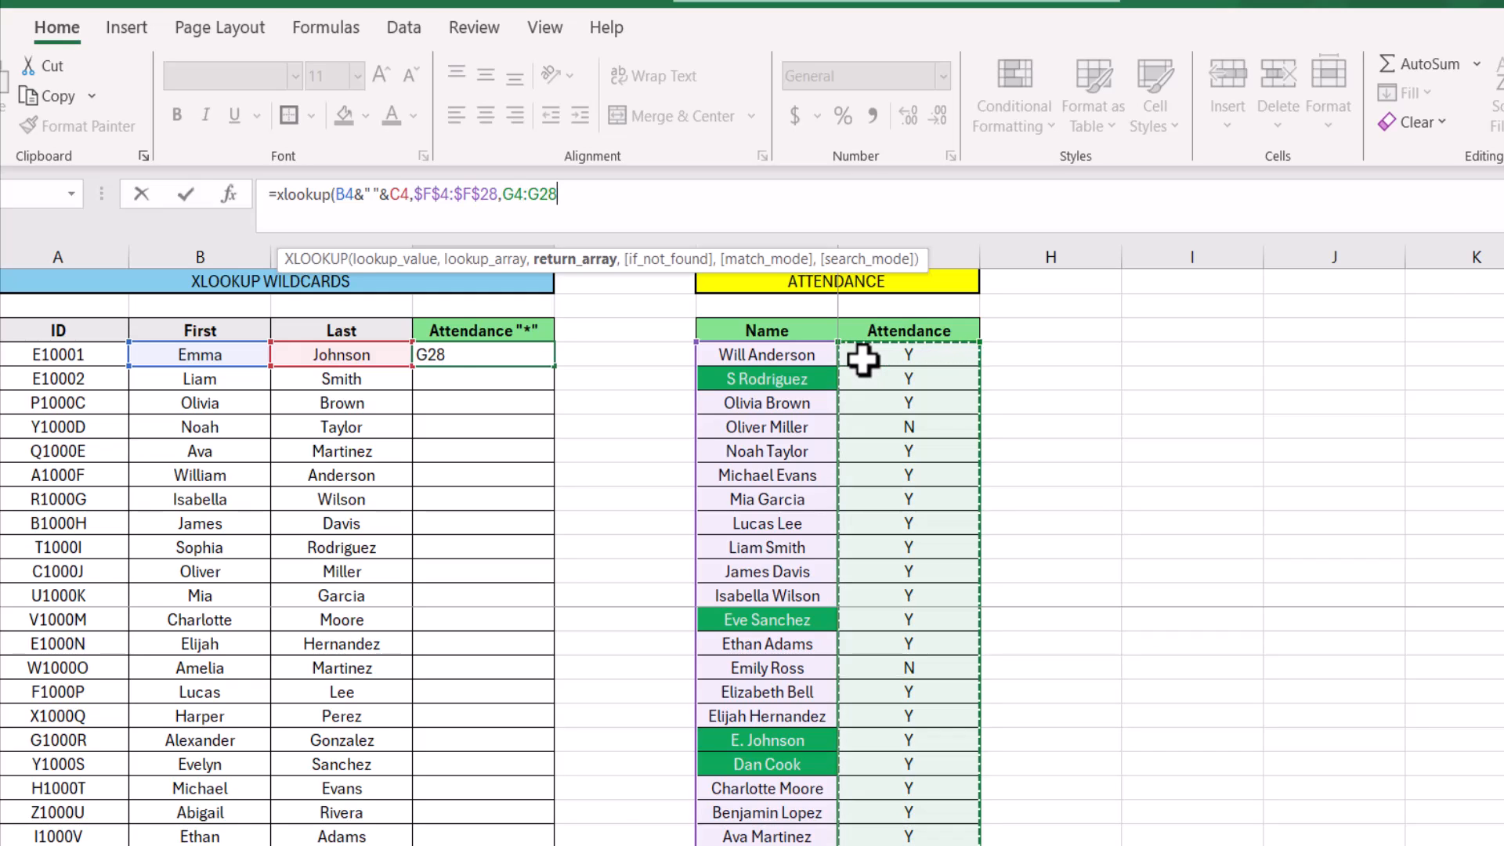
key("F4")
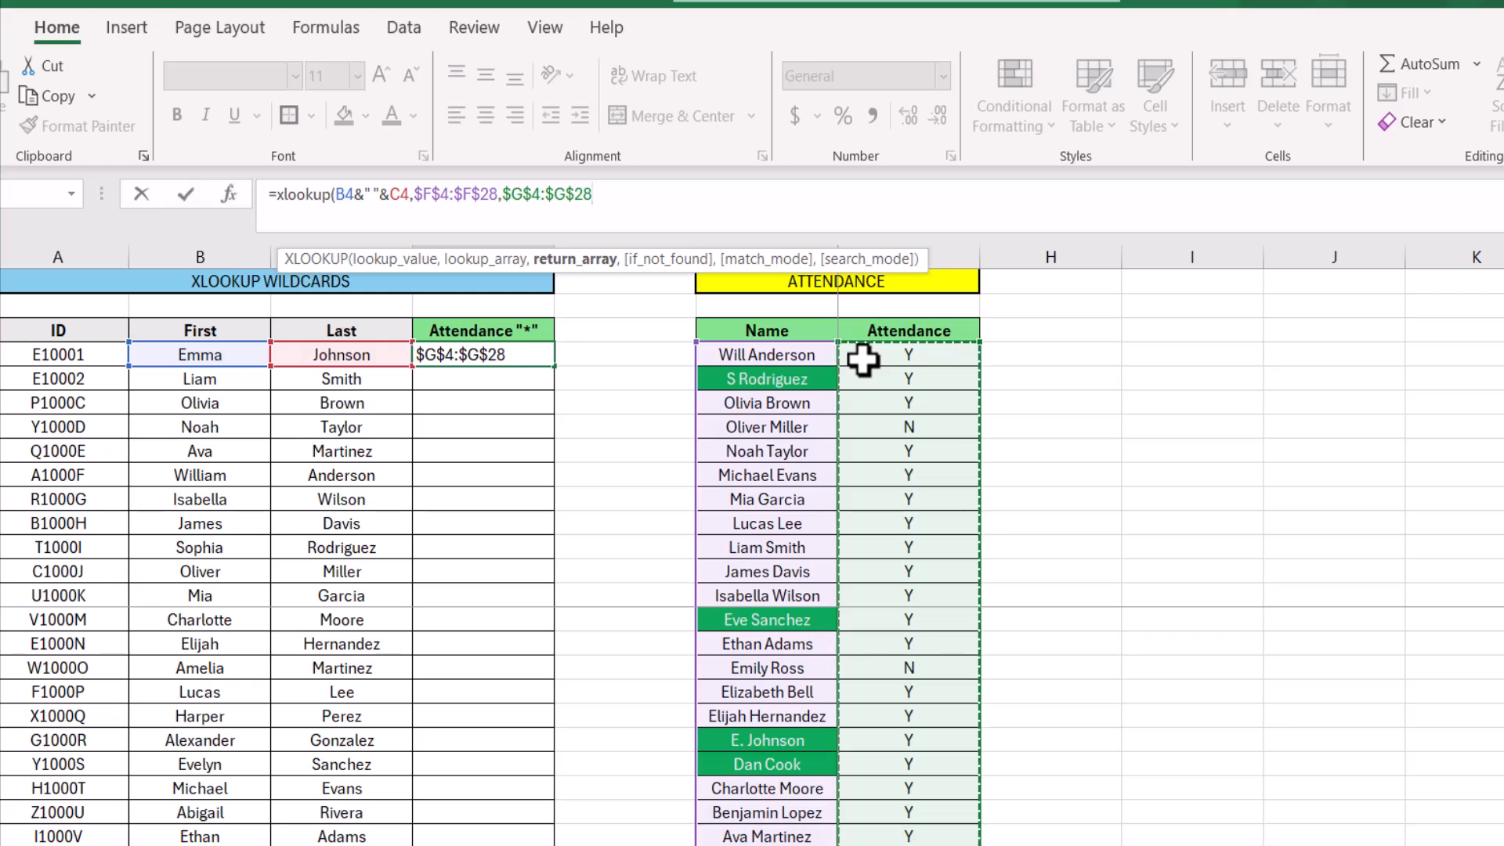
key("Return")
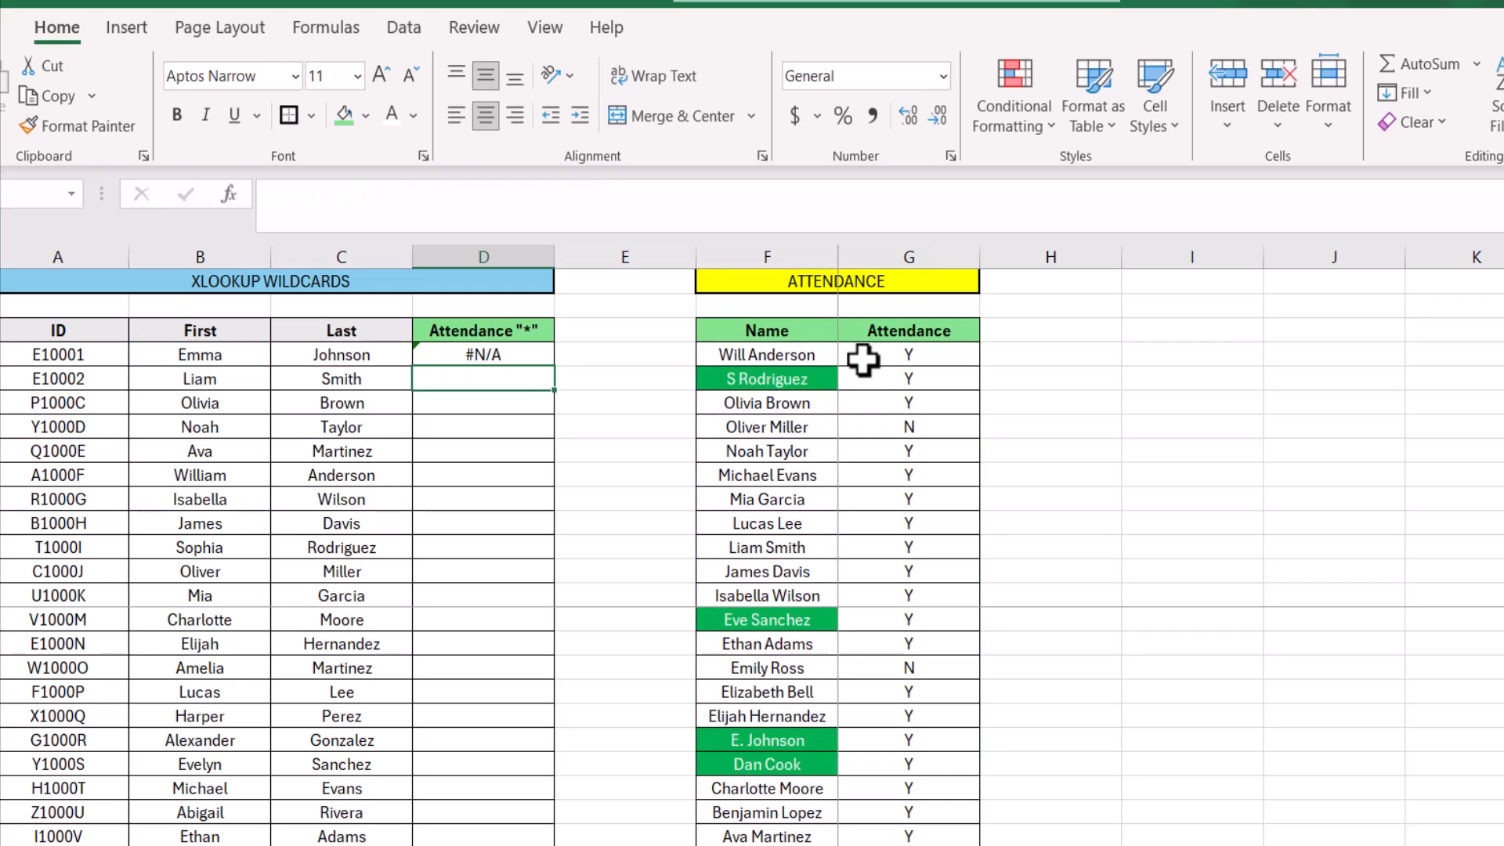
left_click(531, 359)
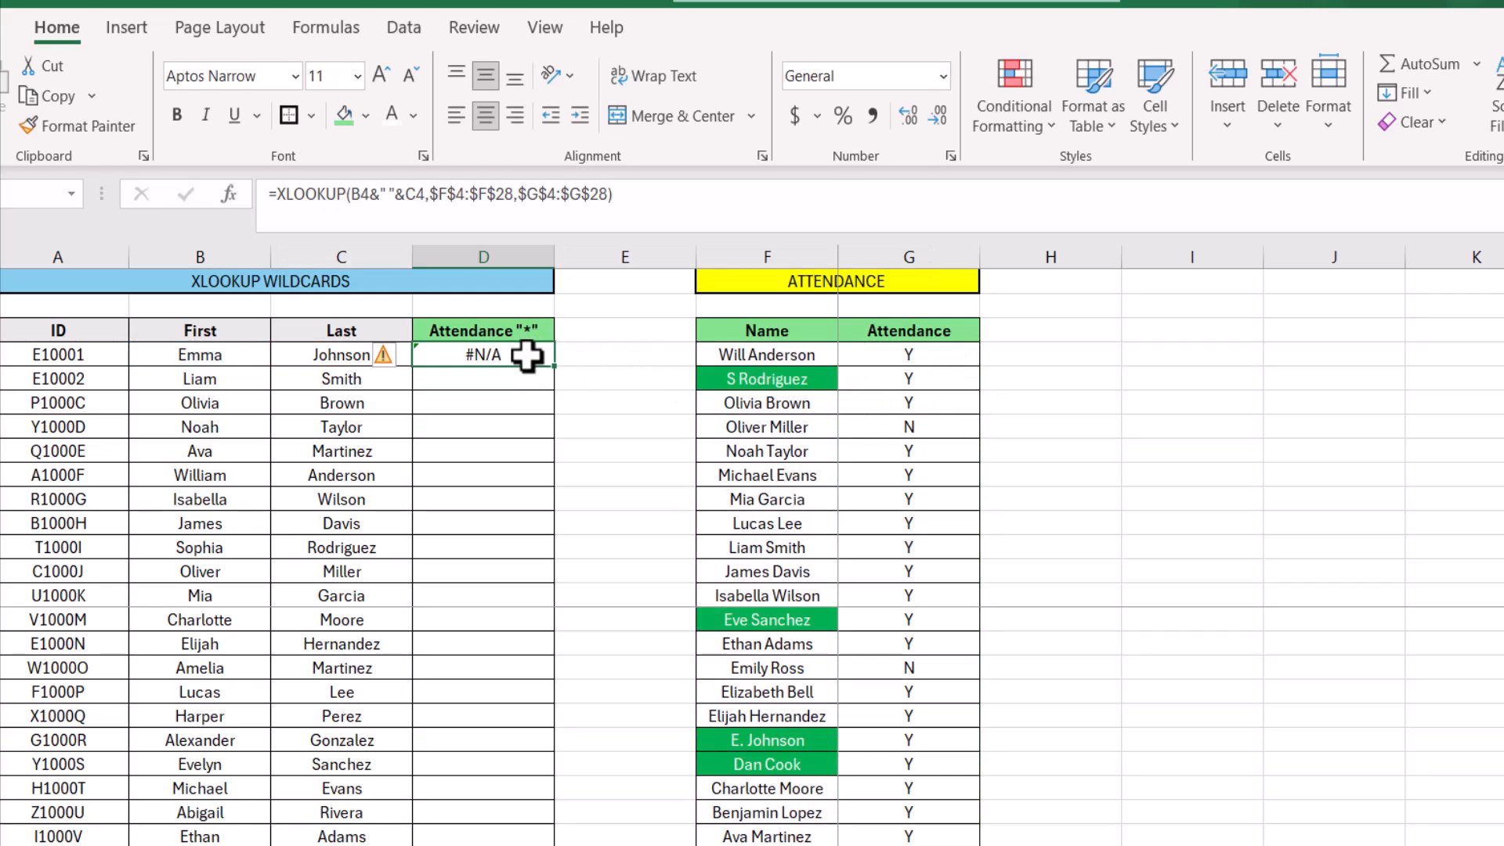
double_click(553, 368)
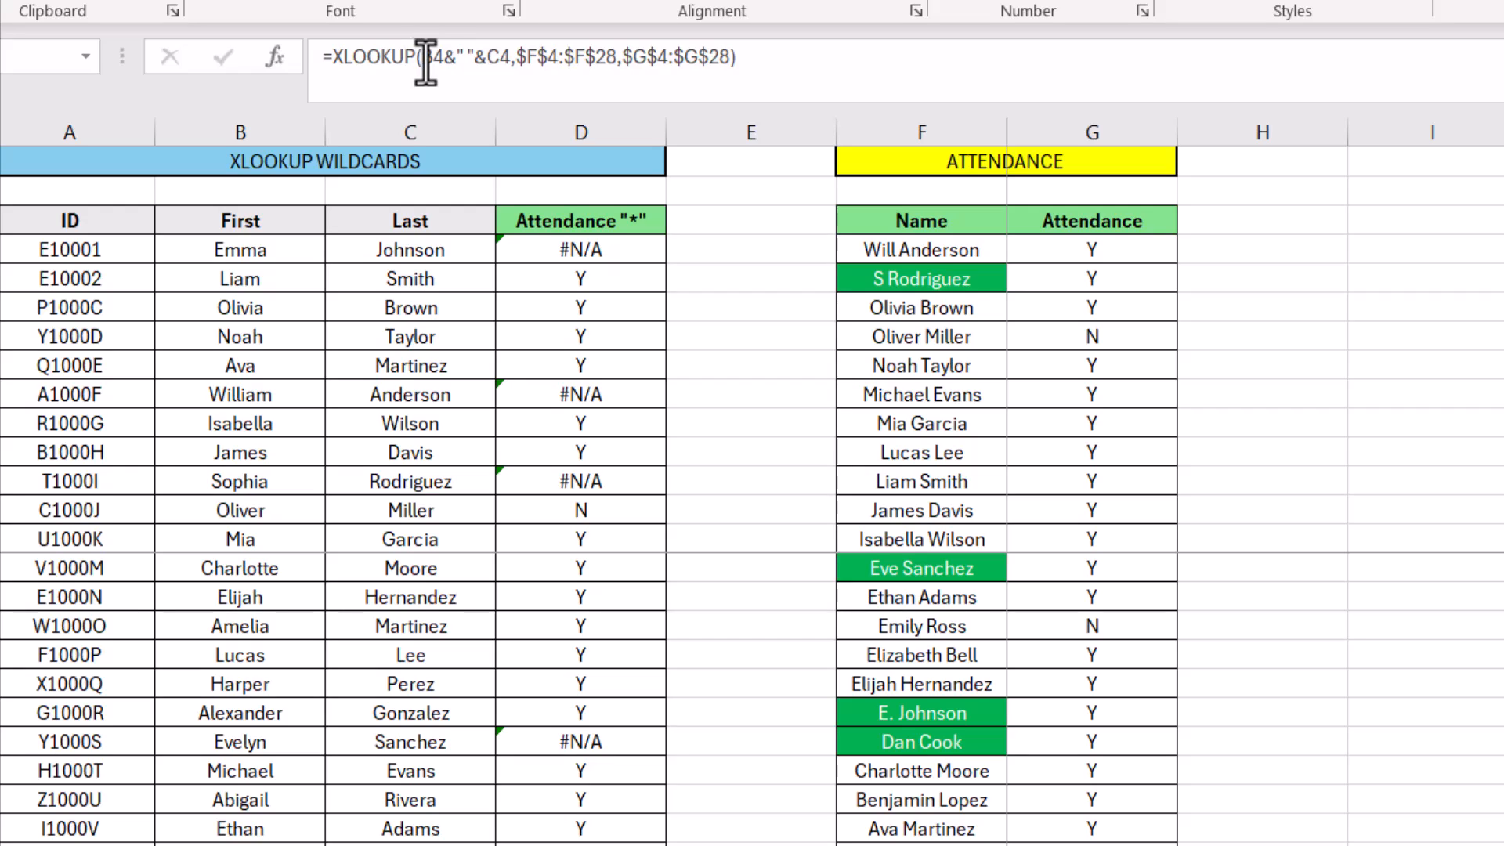
Remove B4&" "& from the lookup value of the D4 formula, leaving only the last name reference C4
left_click(482, 57)
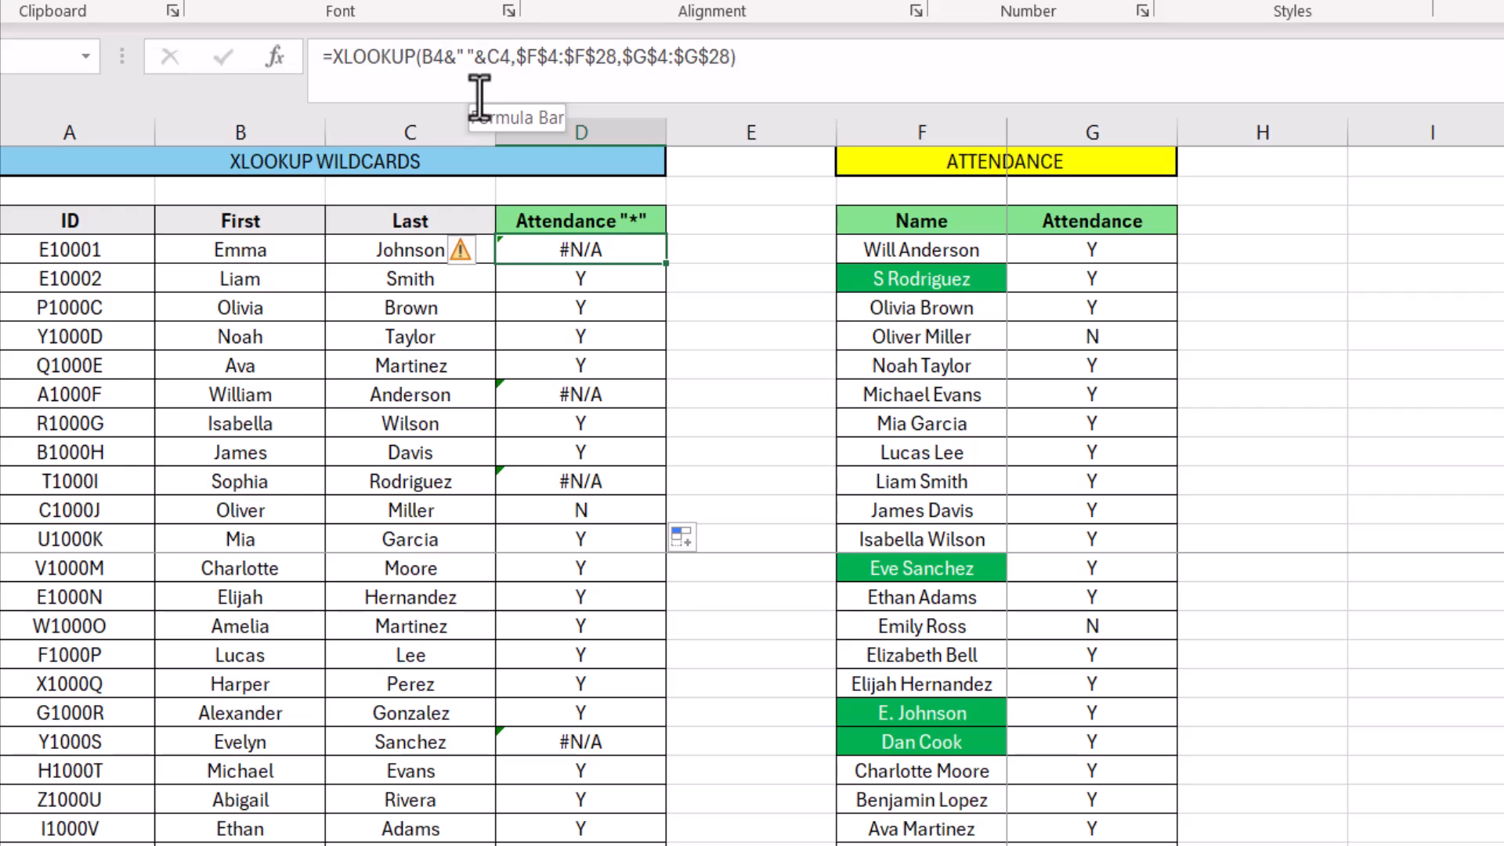
left_click(485, 57)
key("BackSpace")
key("BackSpace")
key("BackSpace")
key("BackSpace")
key("BackSpace")
key("BackSpace")
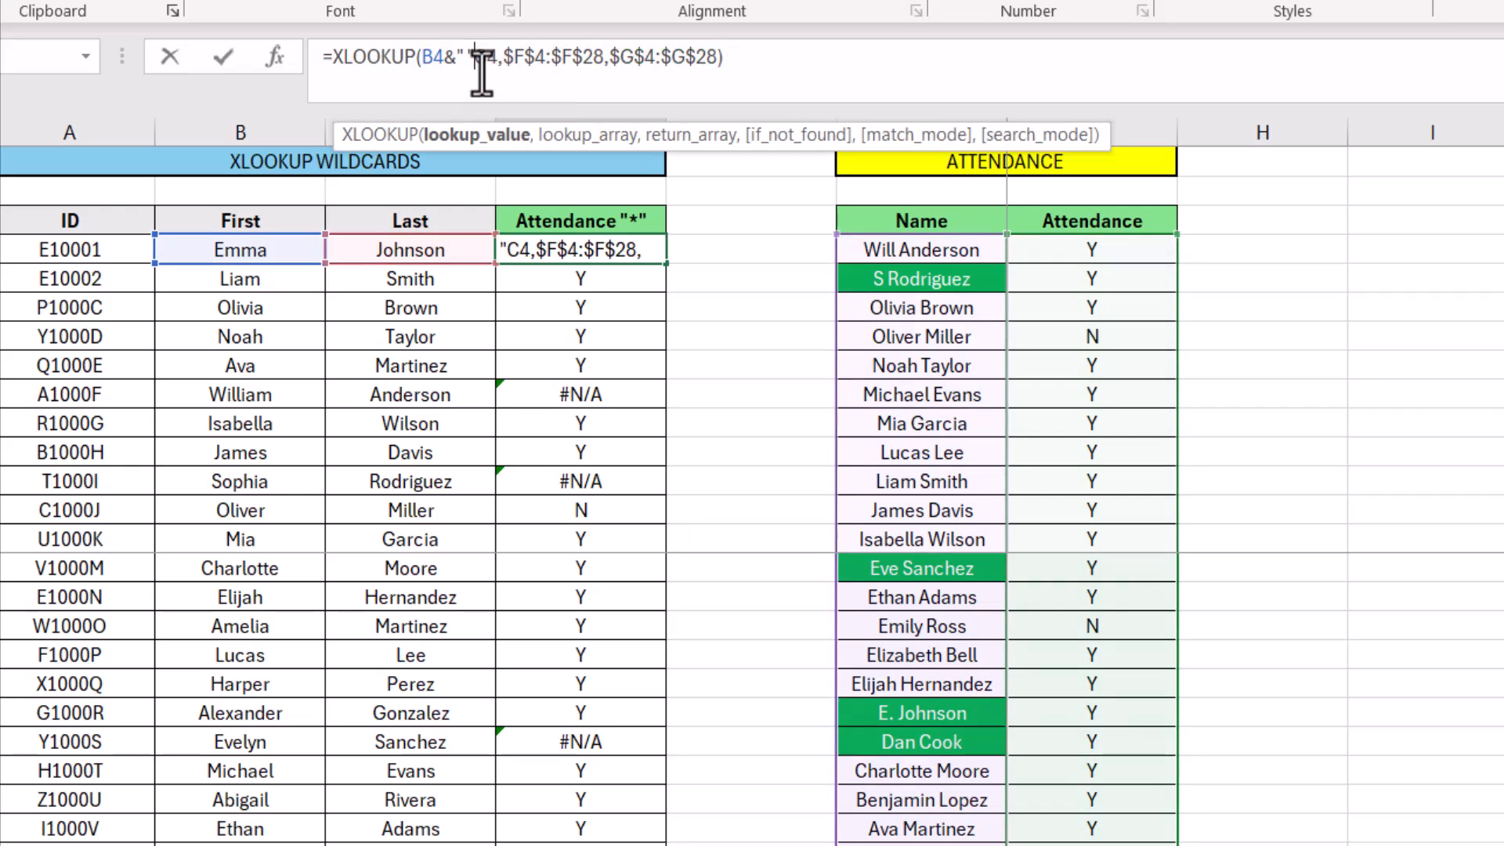
key("BackSpace")
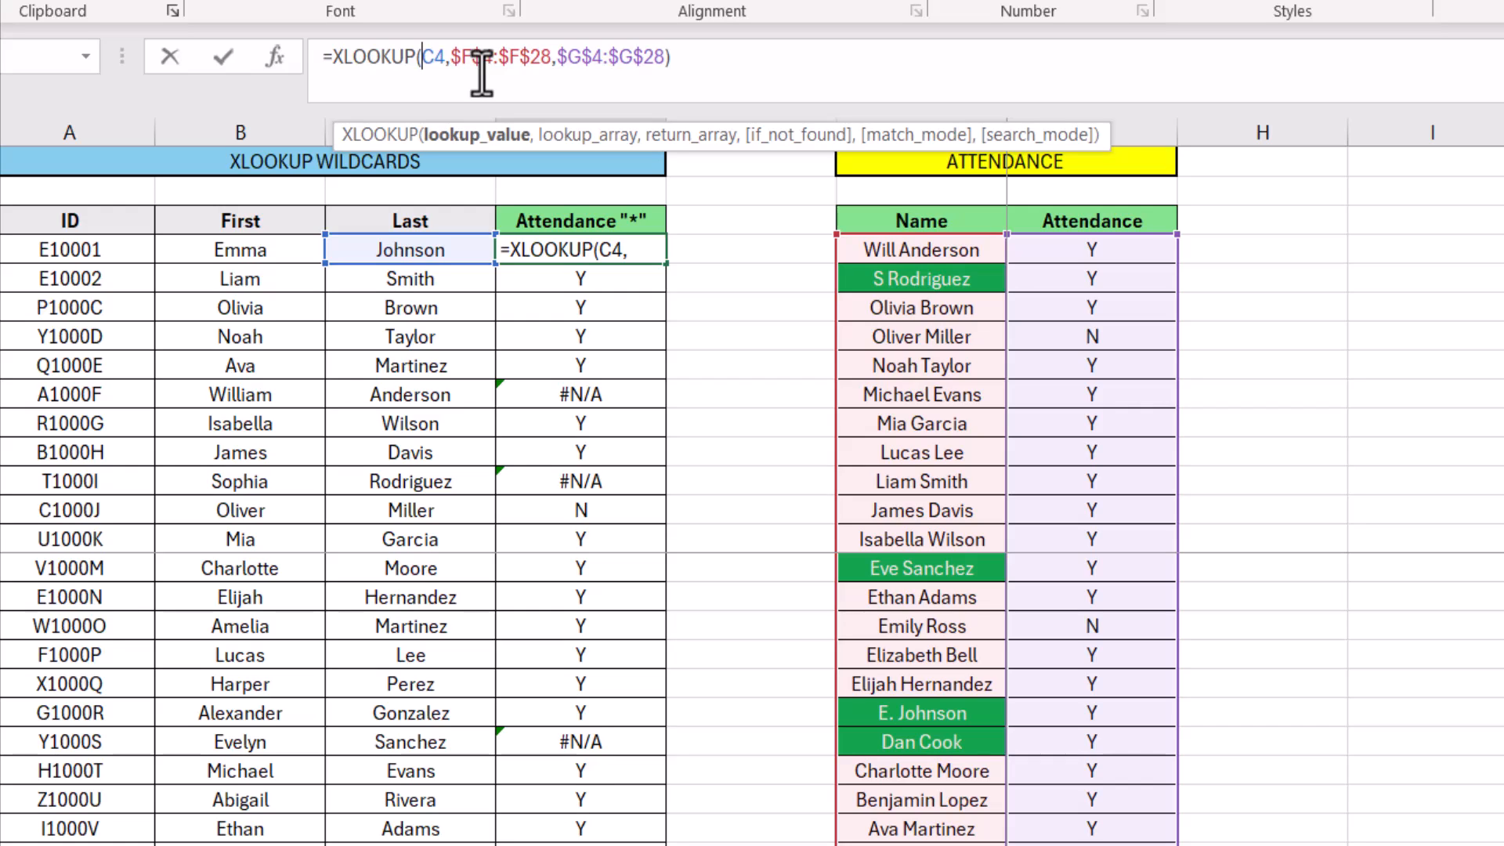
Add the wildcard prefix "*"& before C4 so that D4 contains =XLOOKUP("*"&C4,$F$4:$F$28,$G$4:$G$28)
type("*")
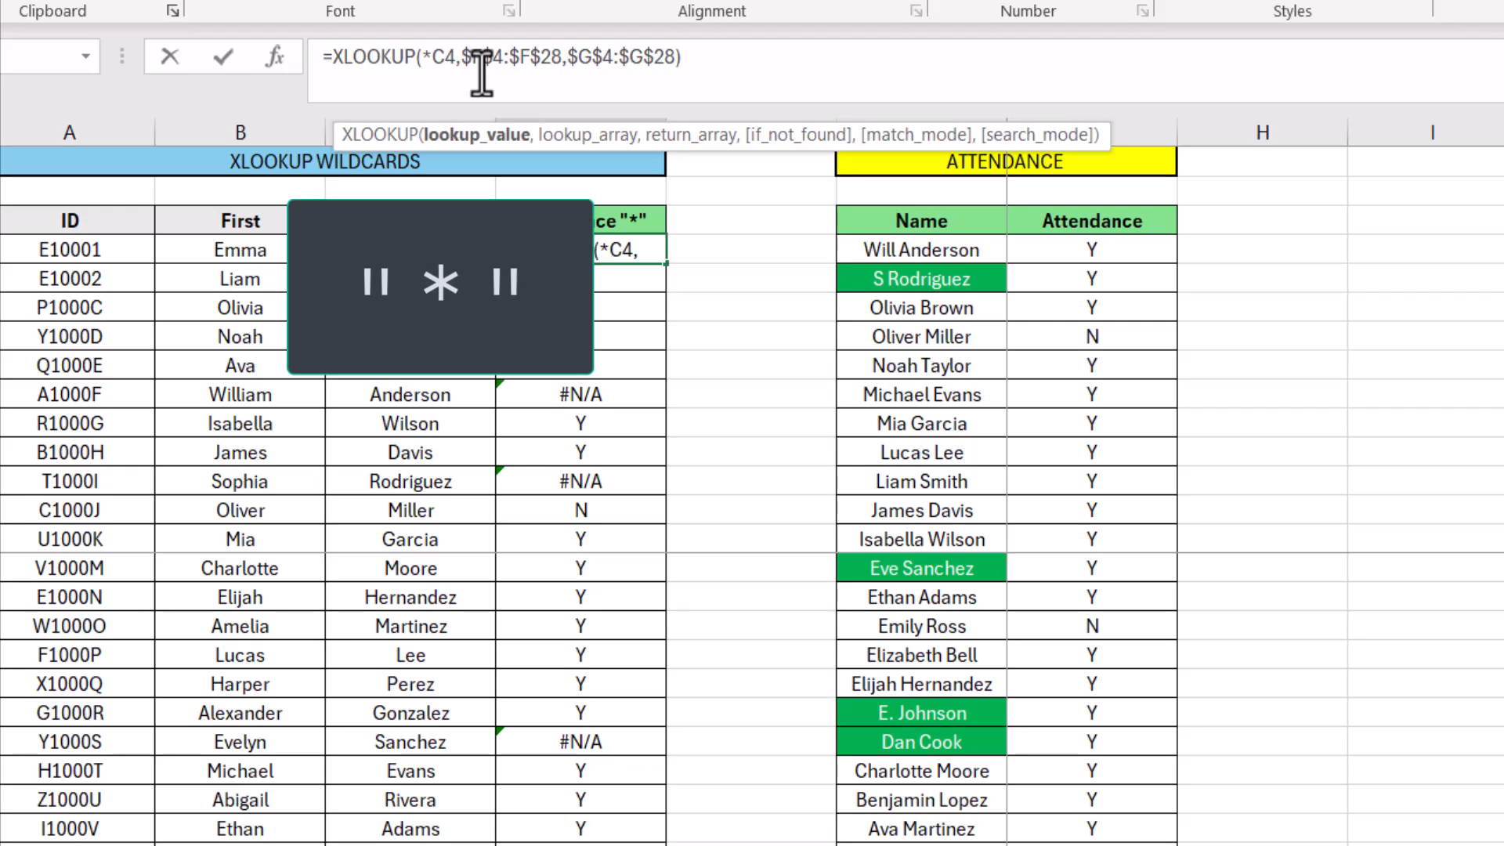
type("\"*")
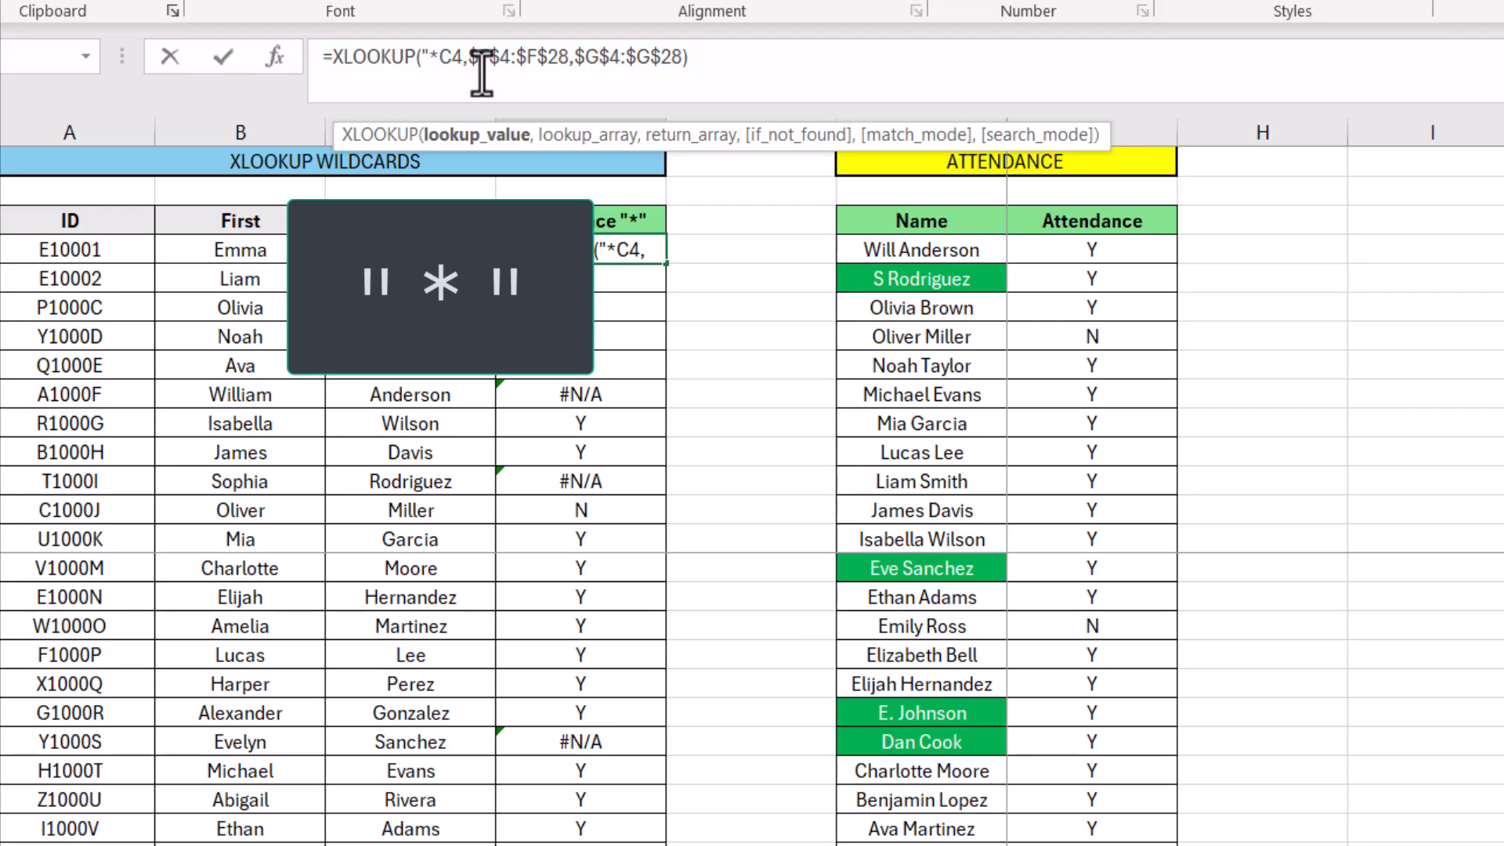
type("\"")
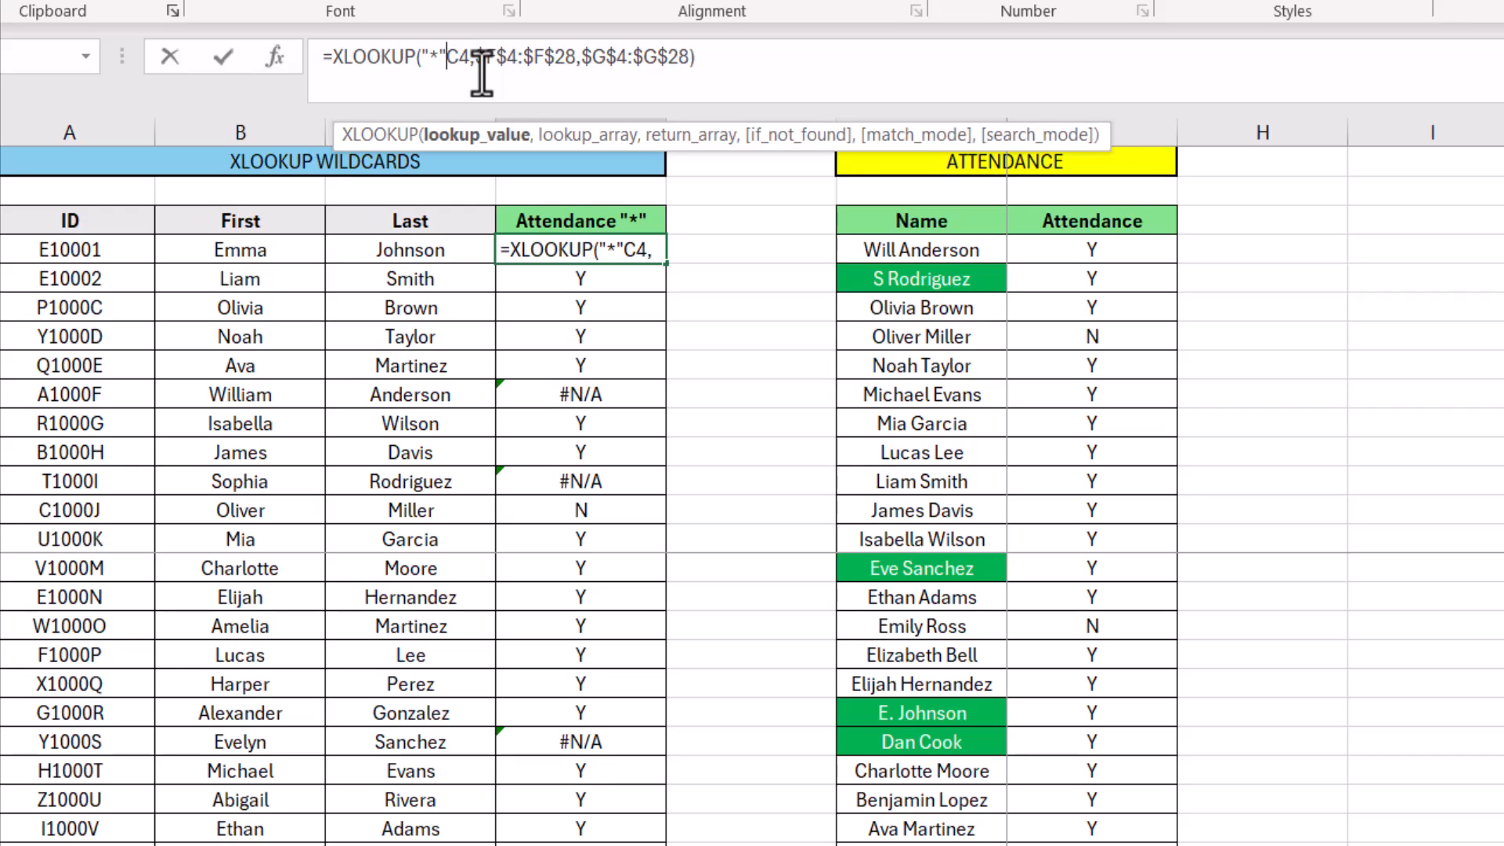
type("&")
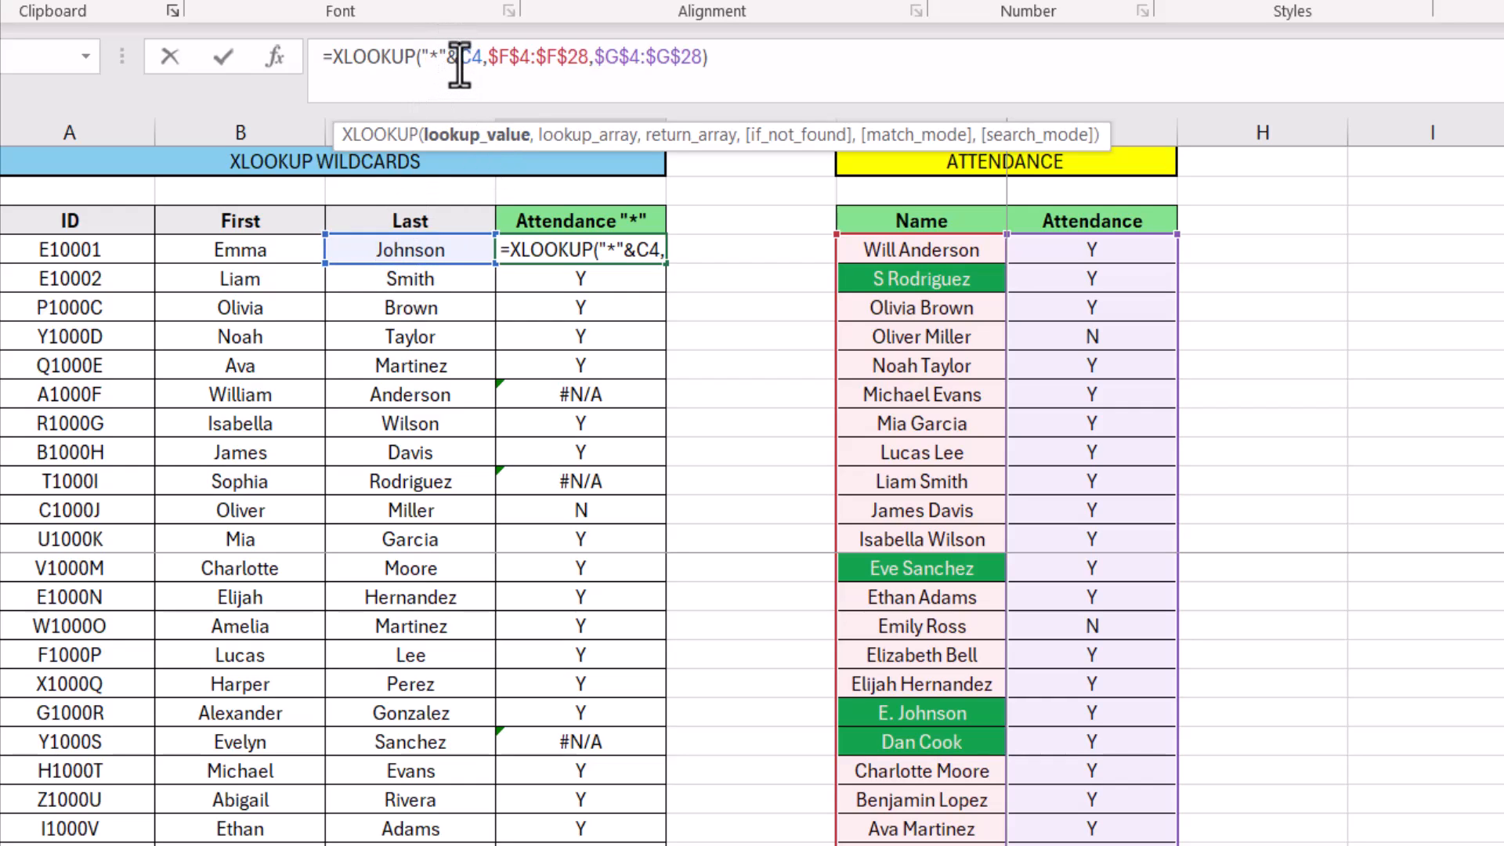
left_click(756, 62)
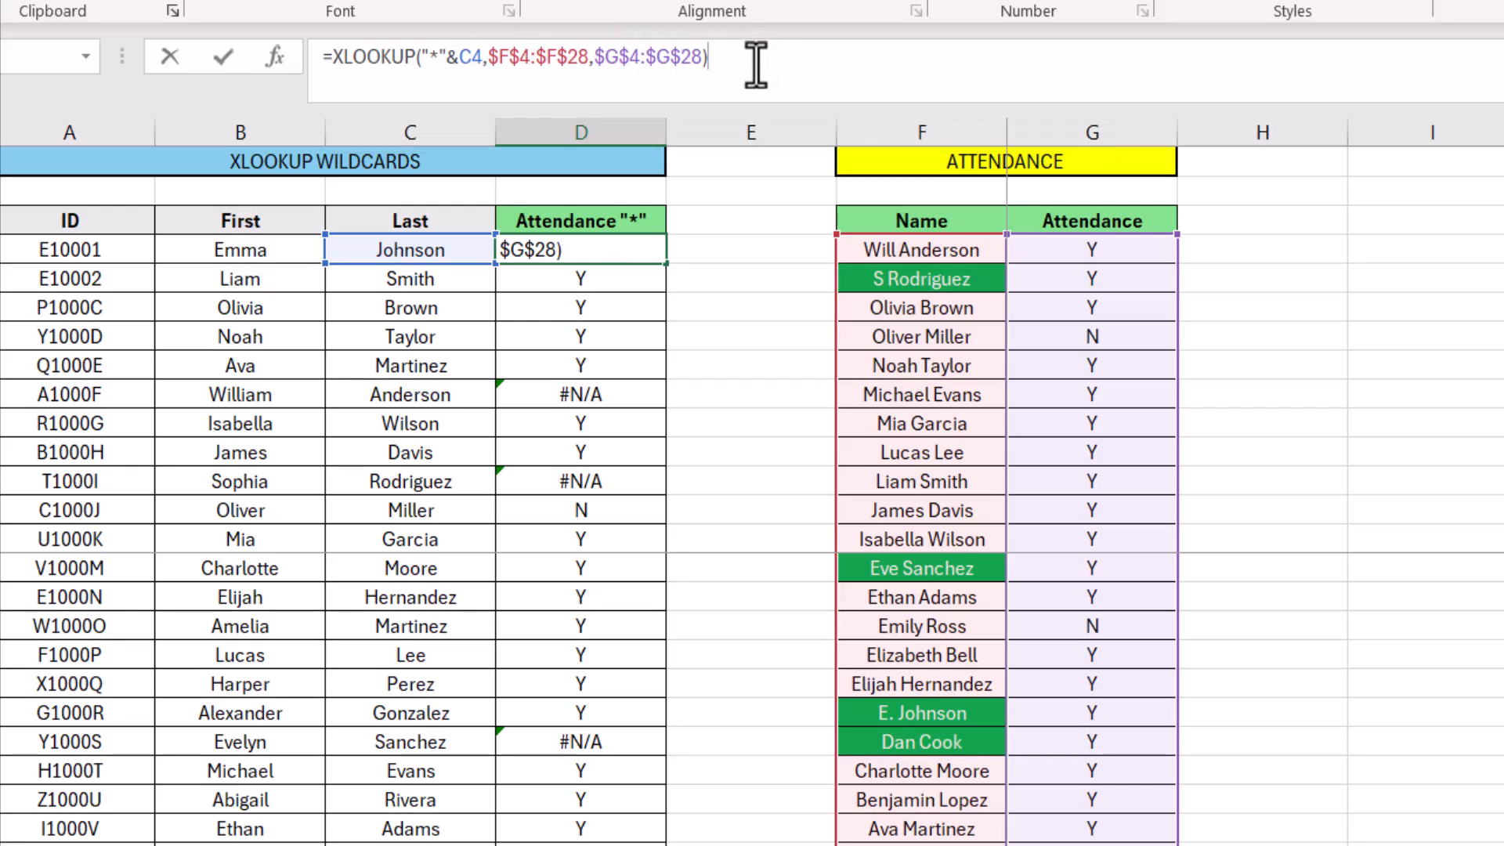
key("Return")
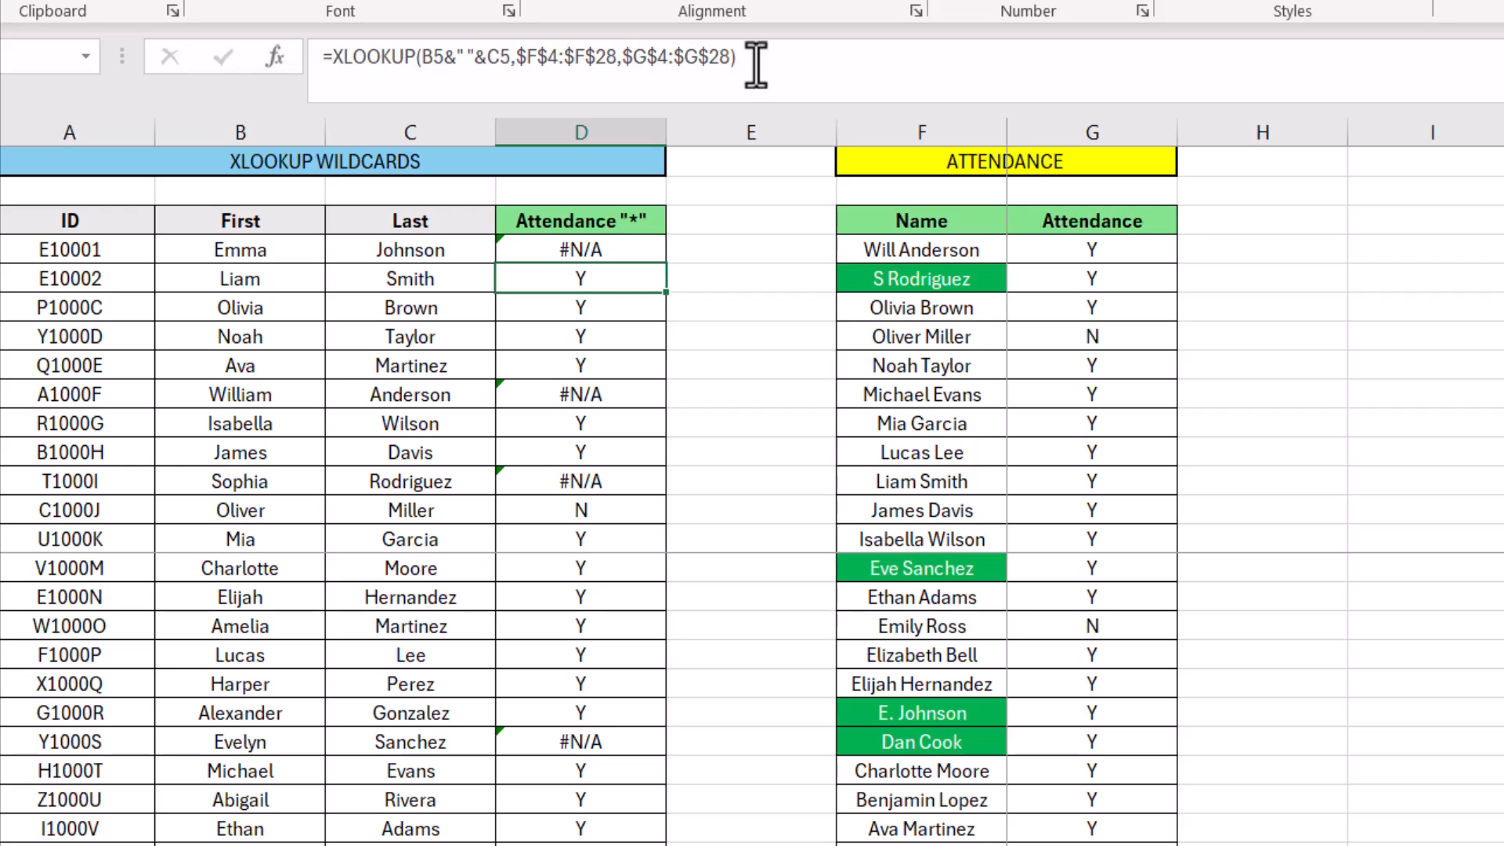
left_click(558, 249)
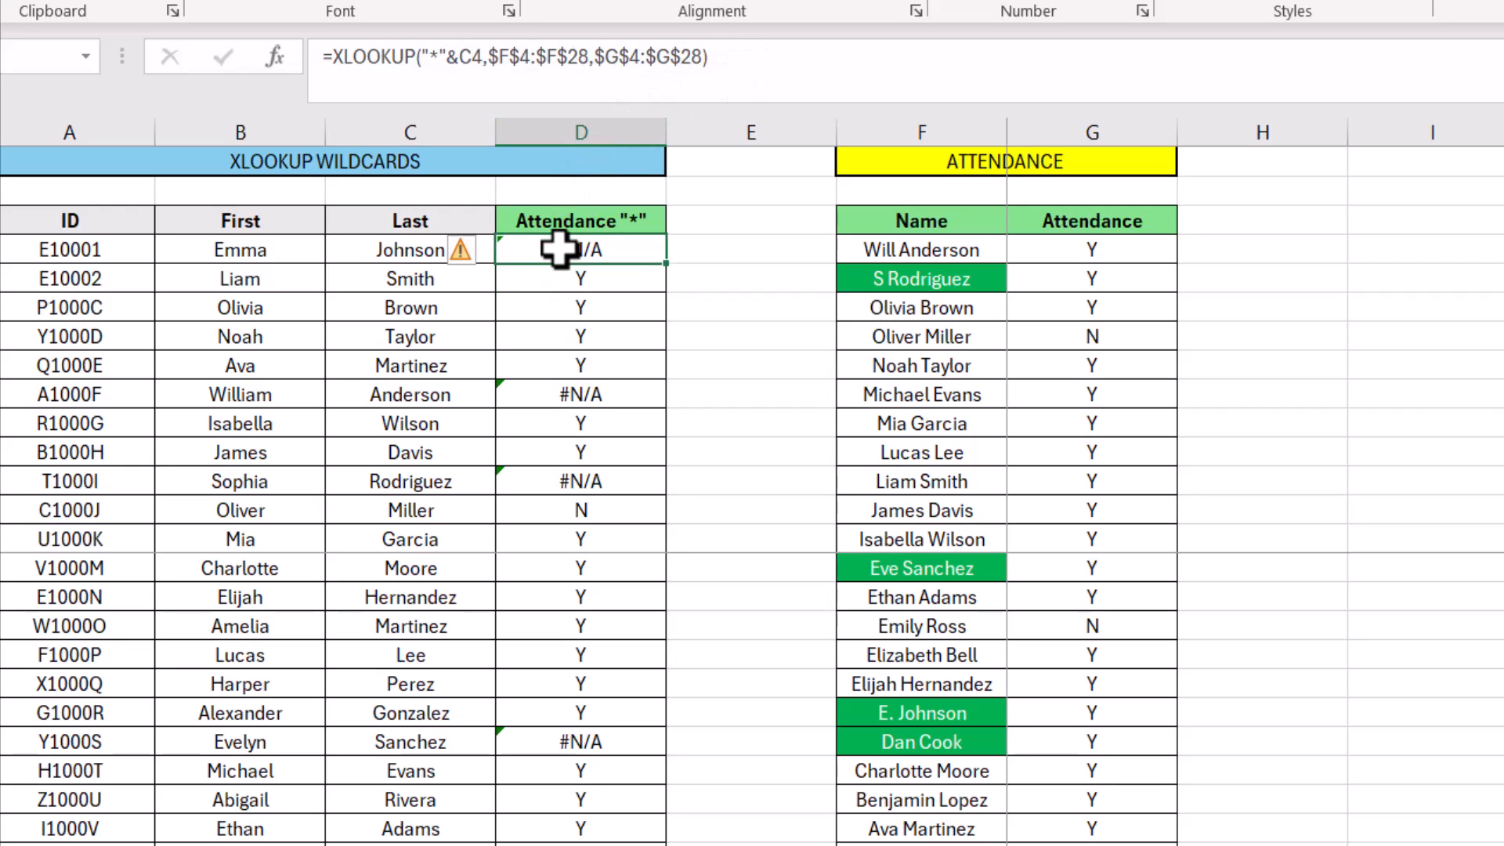
Set the match mode of D4's XLOOKUP to 2 (wildcard character match) and fill the formula down the Attendance "*" column
left_click(698, 58)
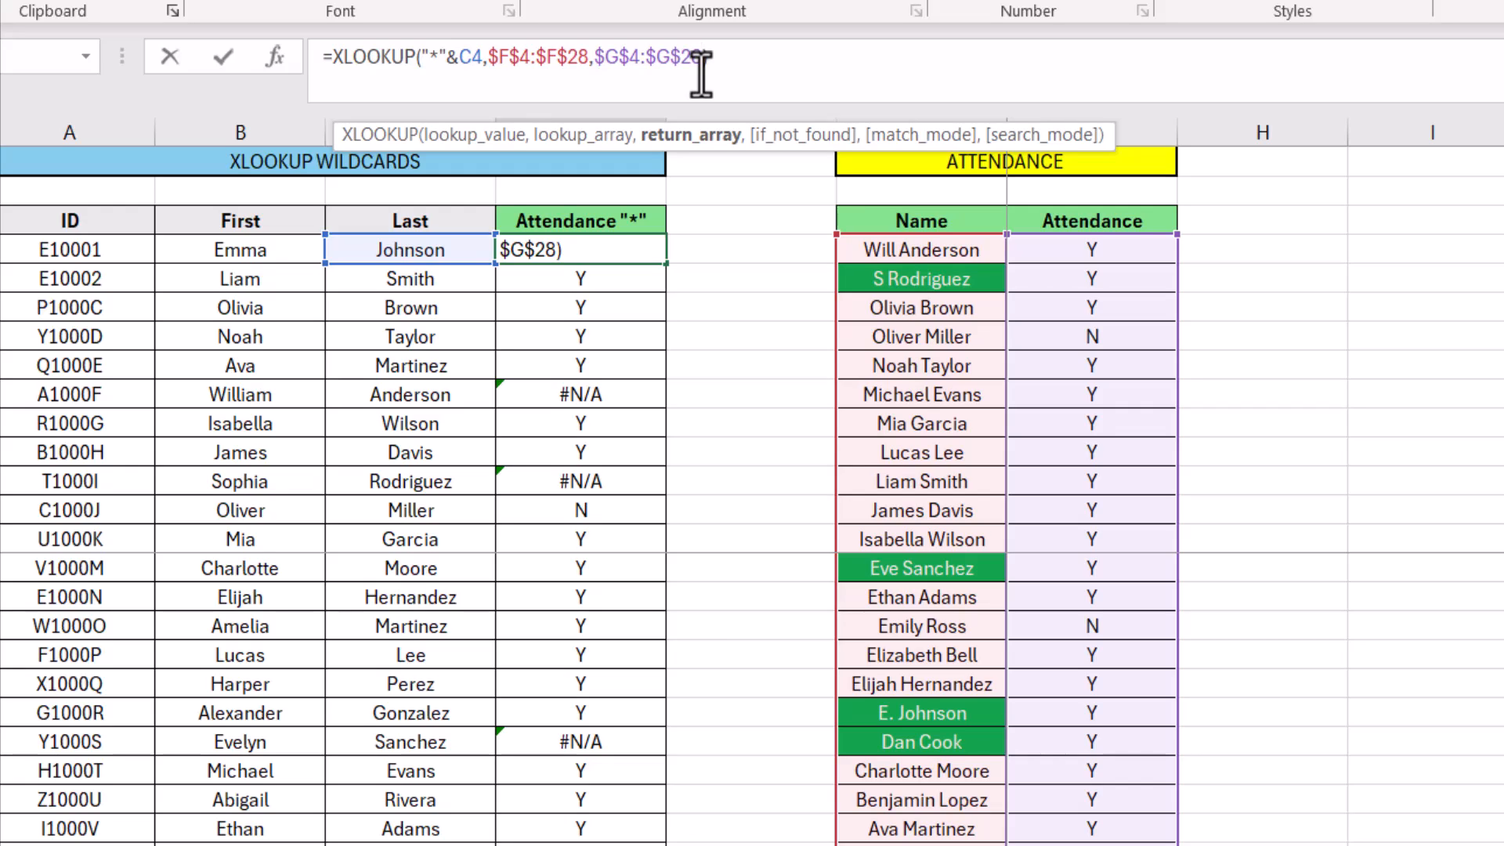
type(",")
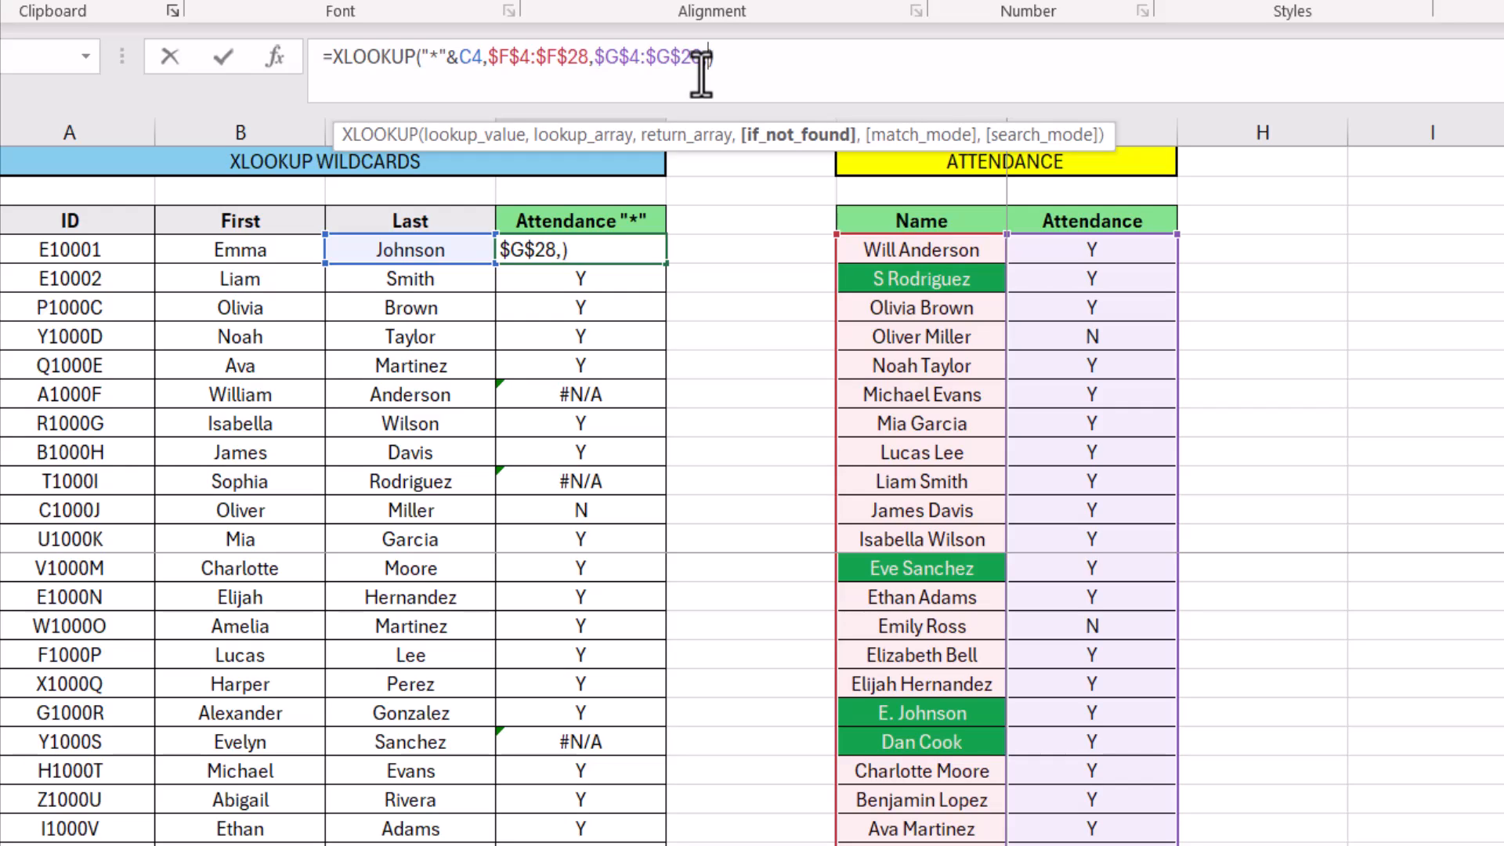
type(",")
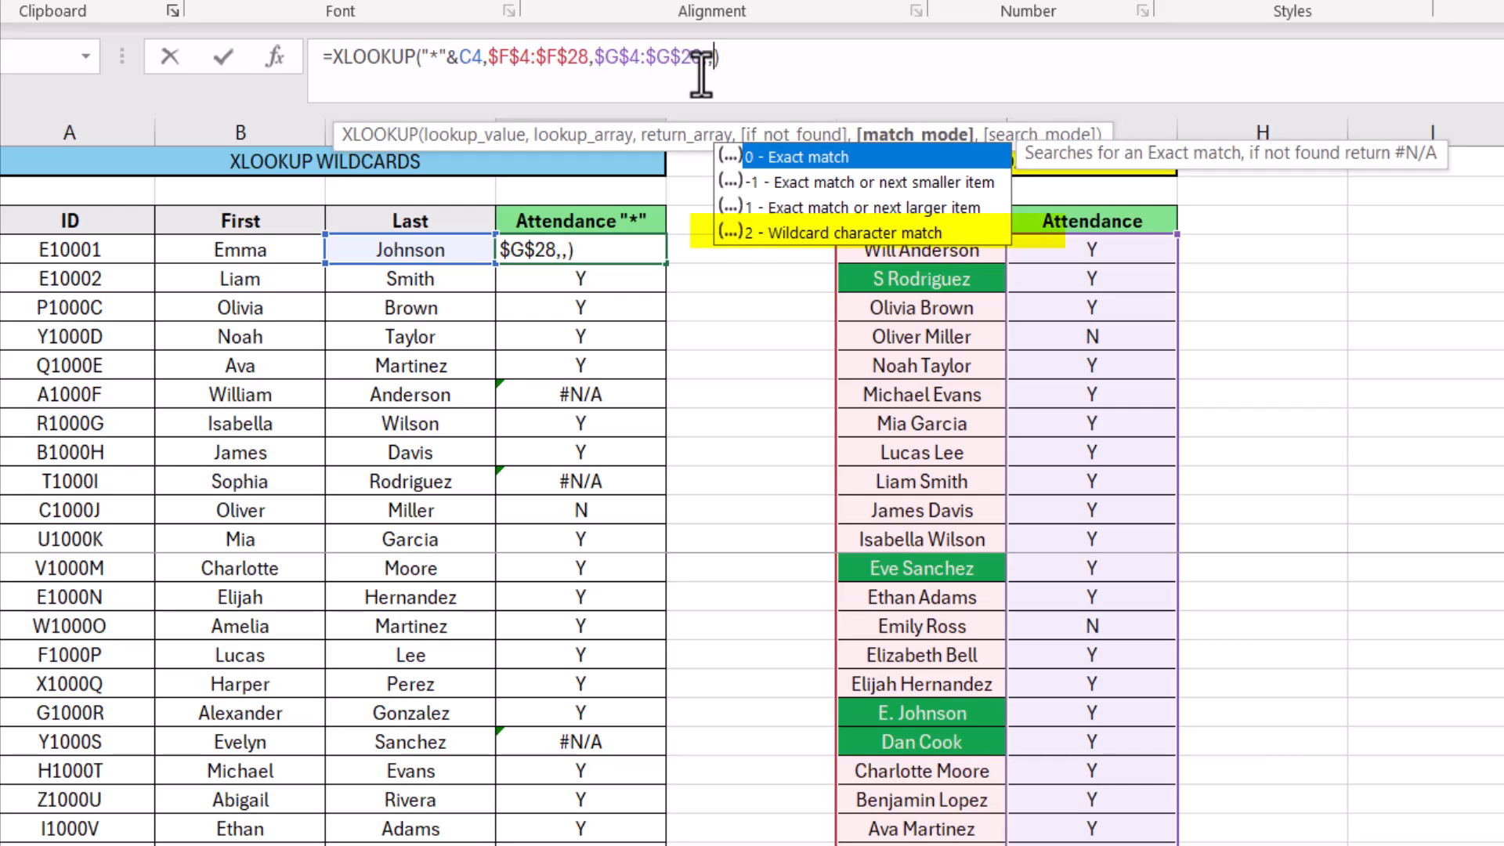
double_click(839, 233)
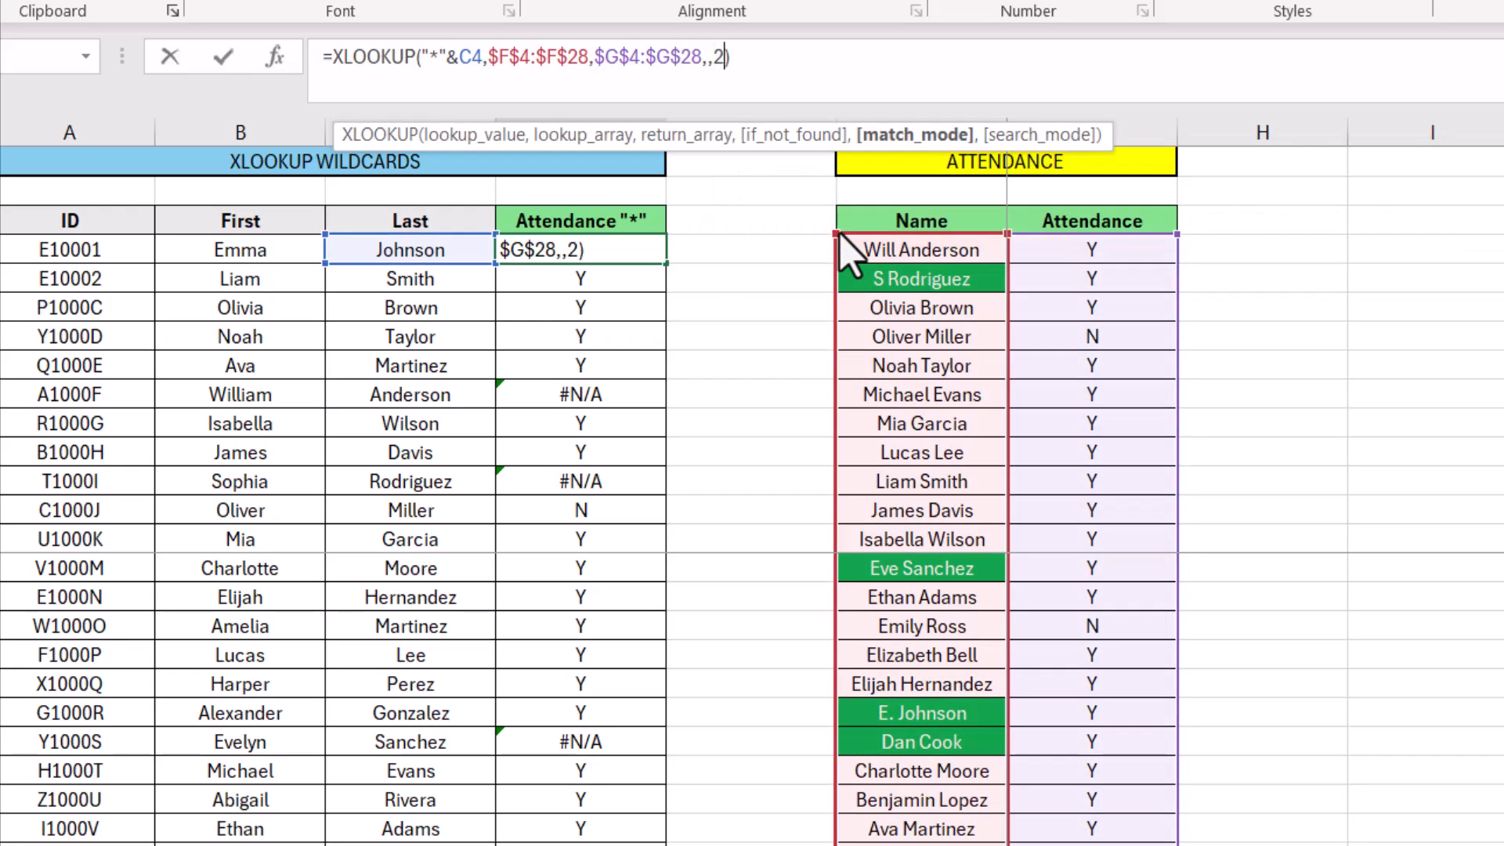
type(")")
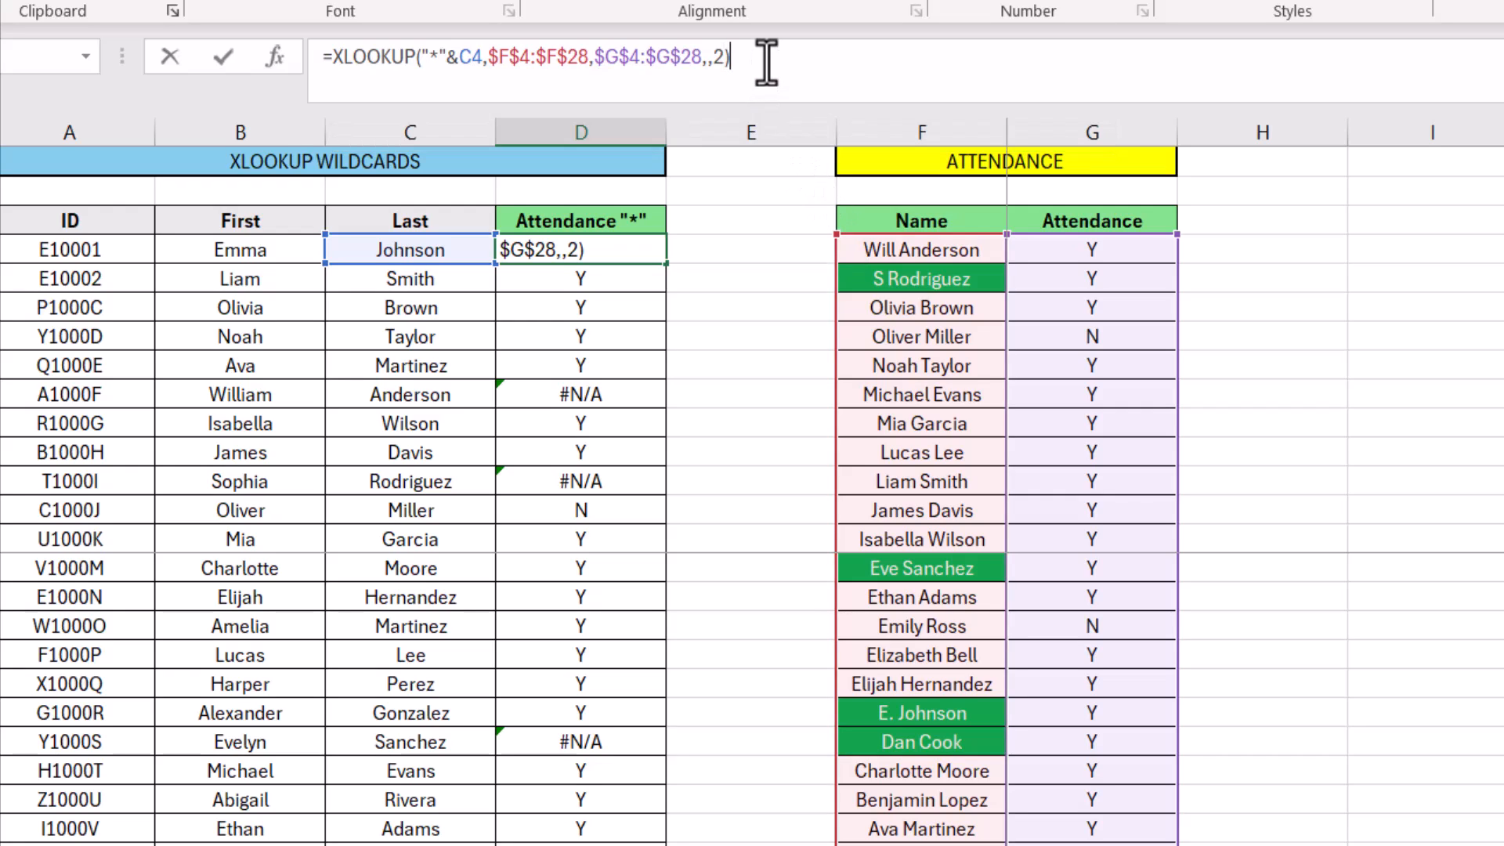
key("Return")
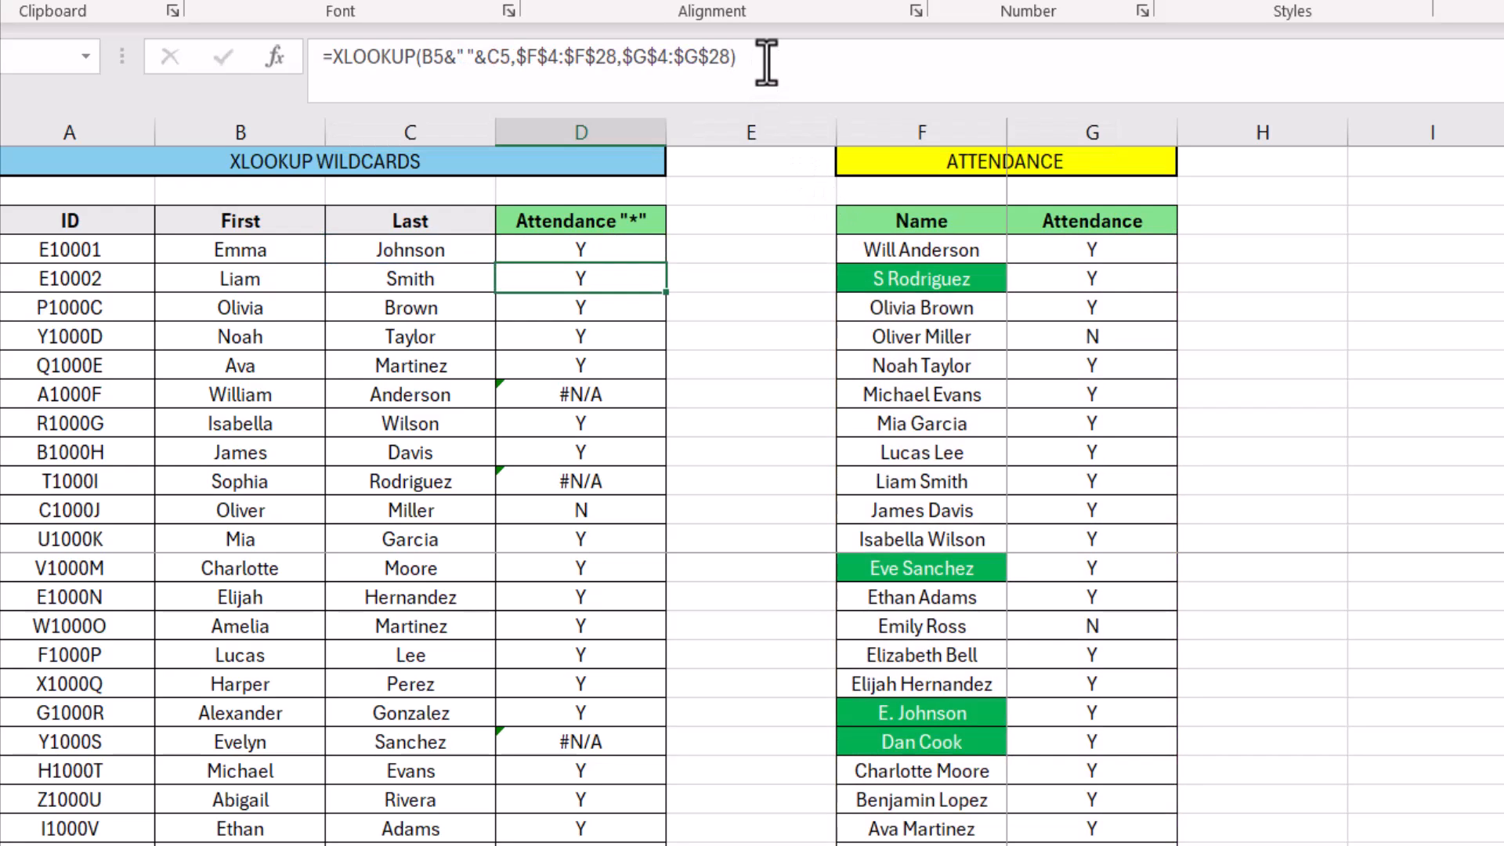
left_click(598, 250)
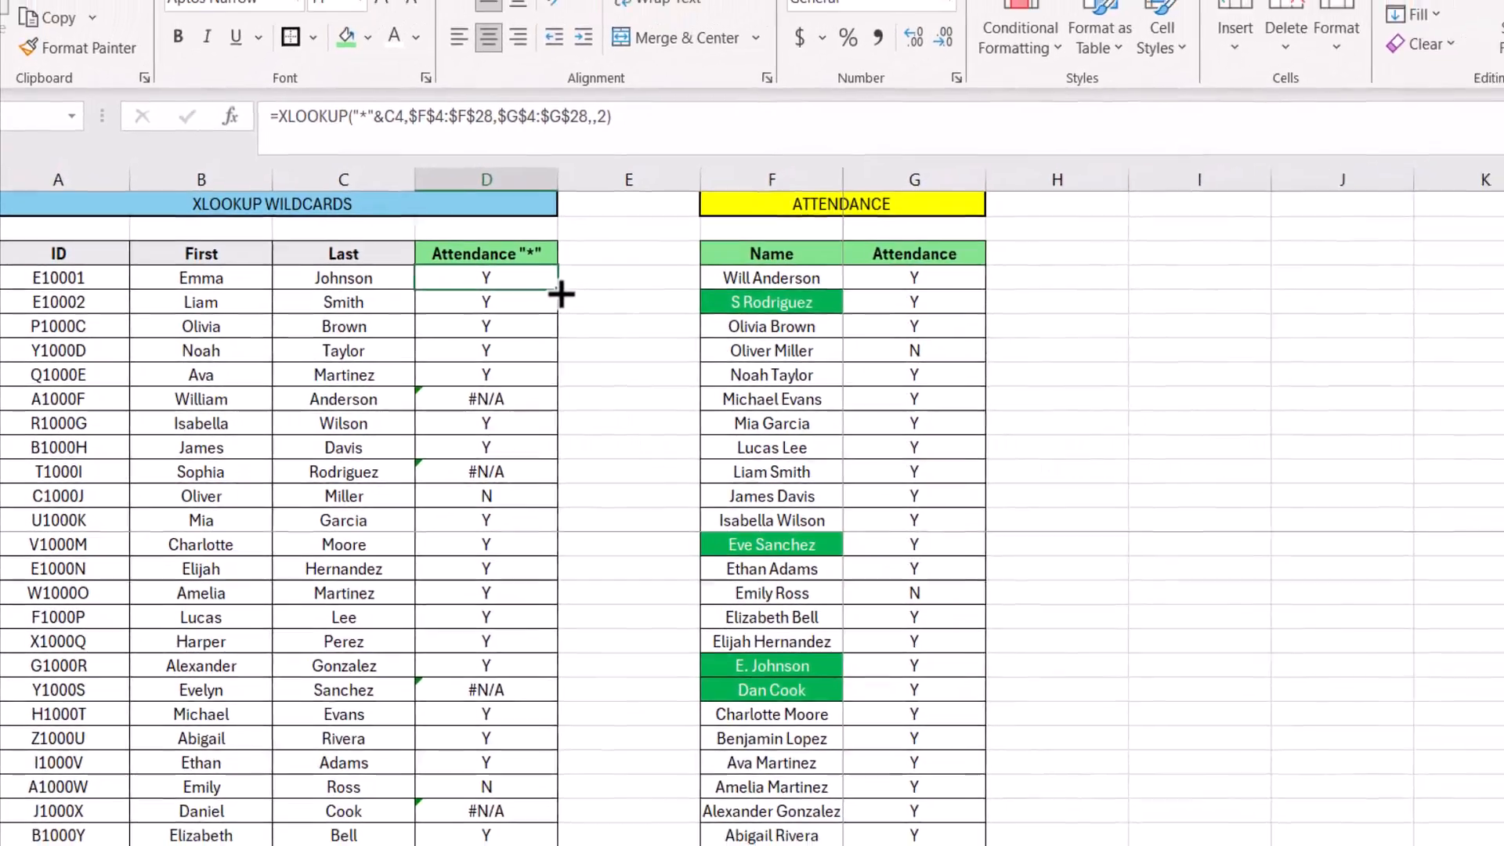
double_click(662, 268)
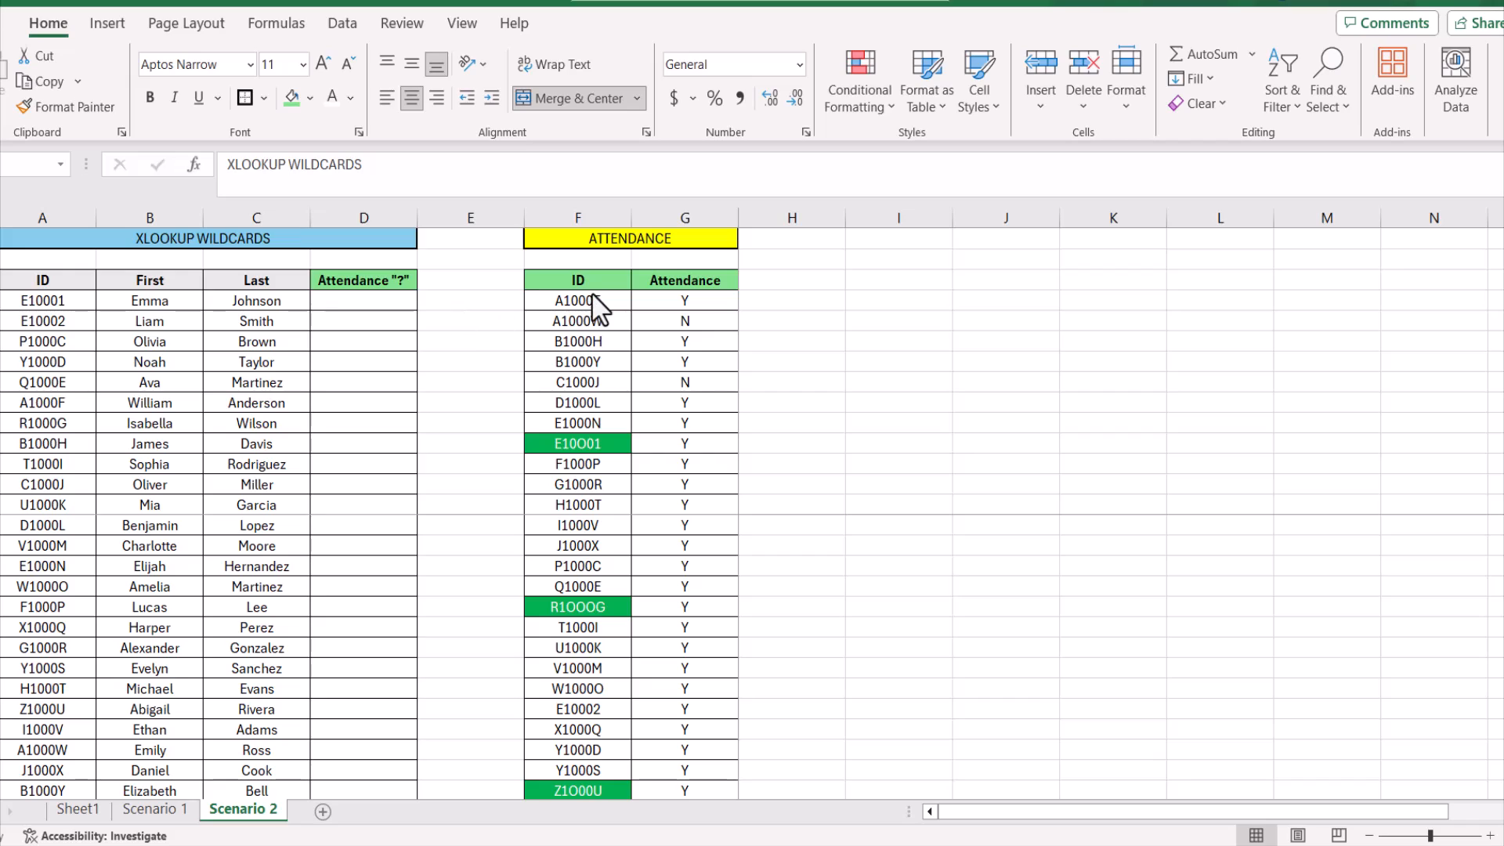
Examine the spelling of the first green-highlighted ID in the attendance table on the Scenario 2 sheet
key("F2")
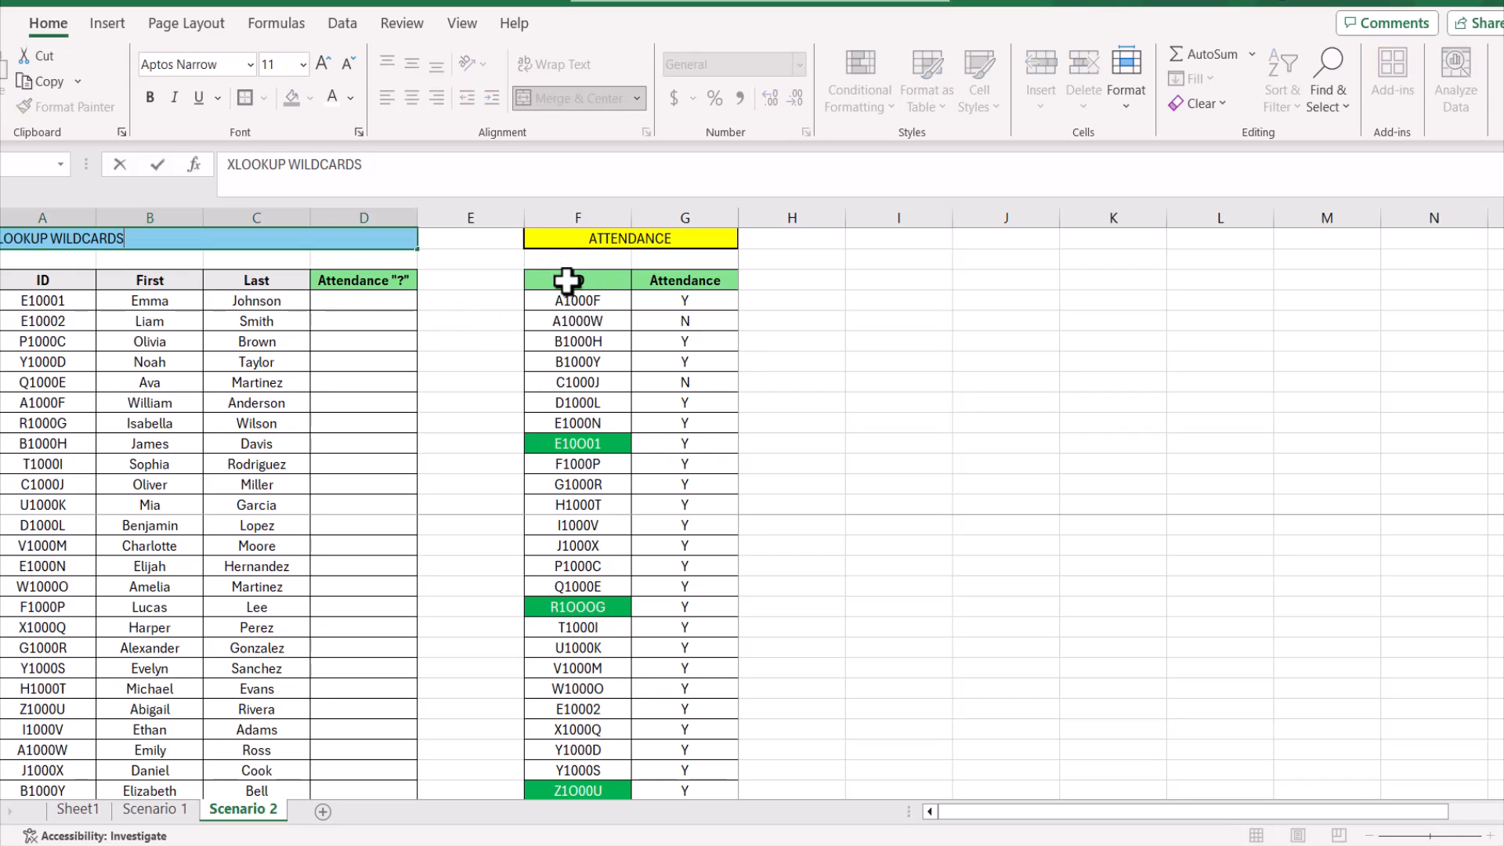
left_click(567, 280)
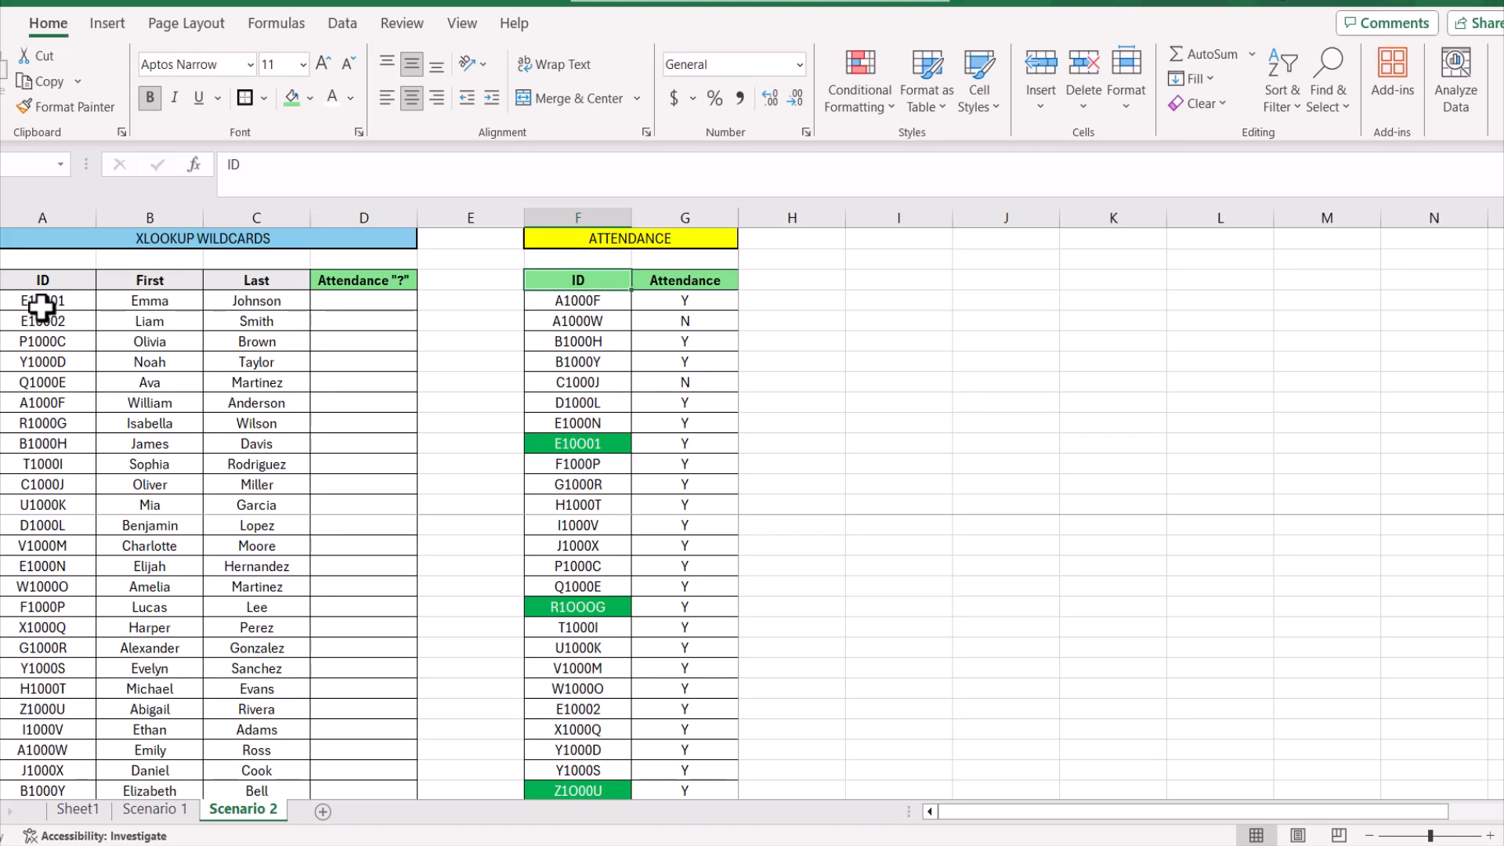
left_click(586, 448)
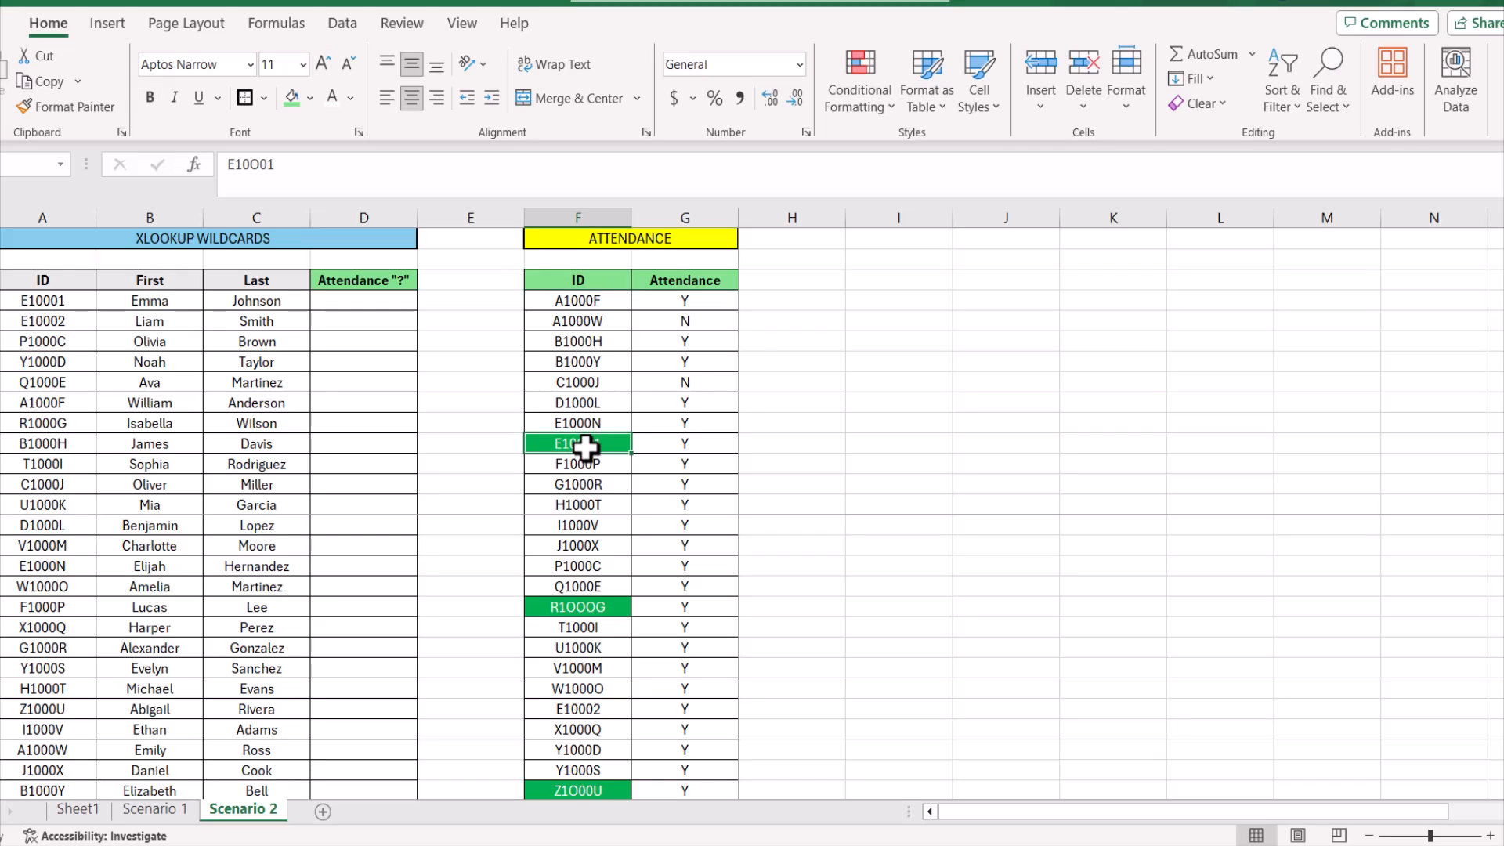
left_click(256, 164)
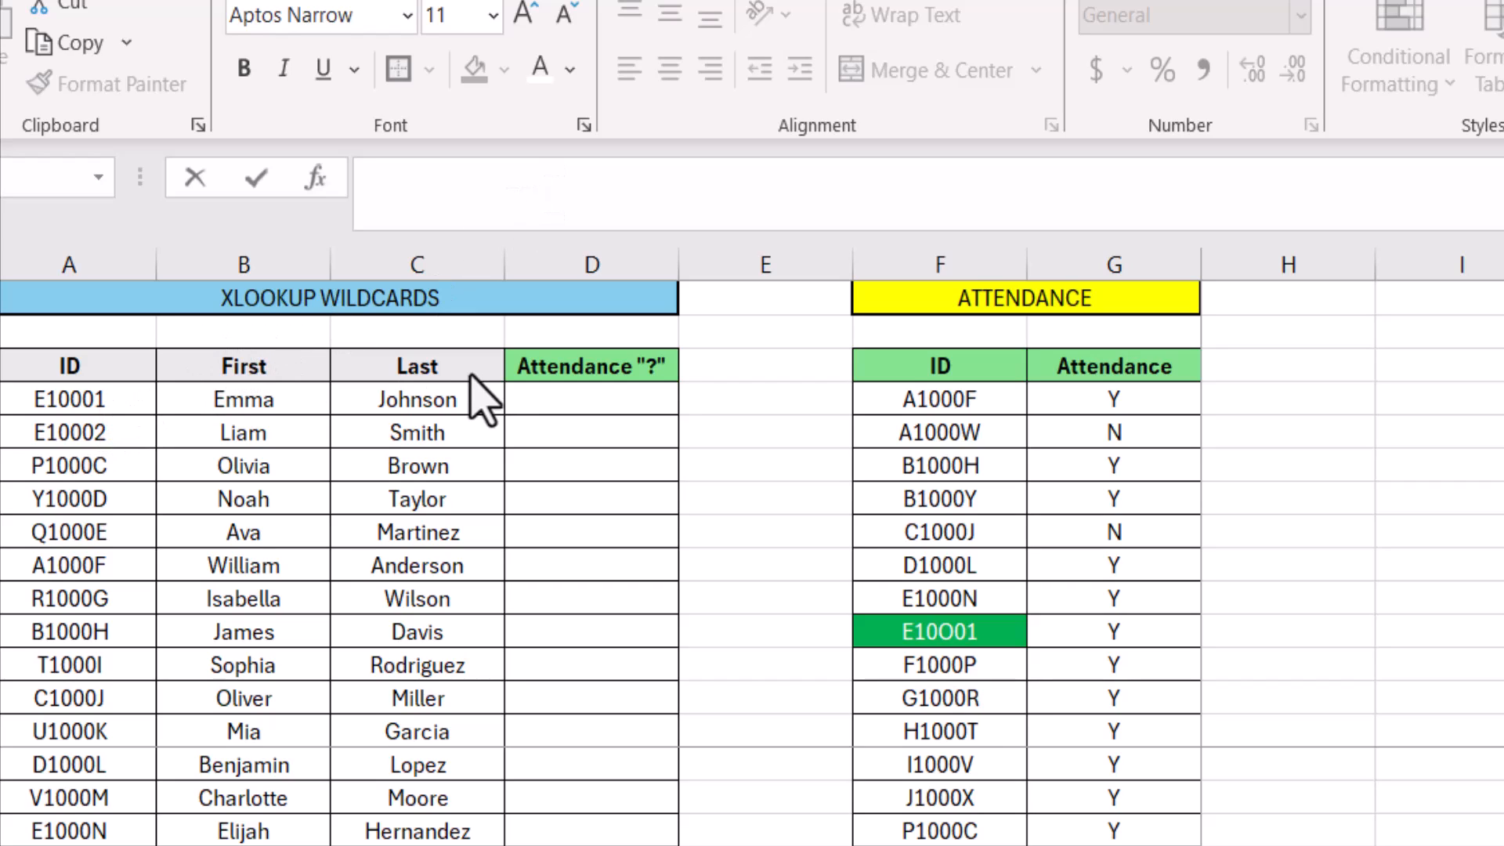
Start a formula in D4 with LEFT(A4,2) to extract the first two characters of the ID
left_click(537, 392)
left_click(400, 202)
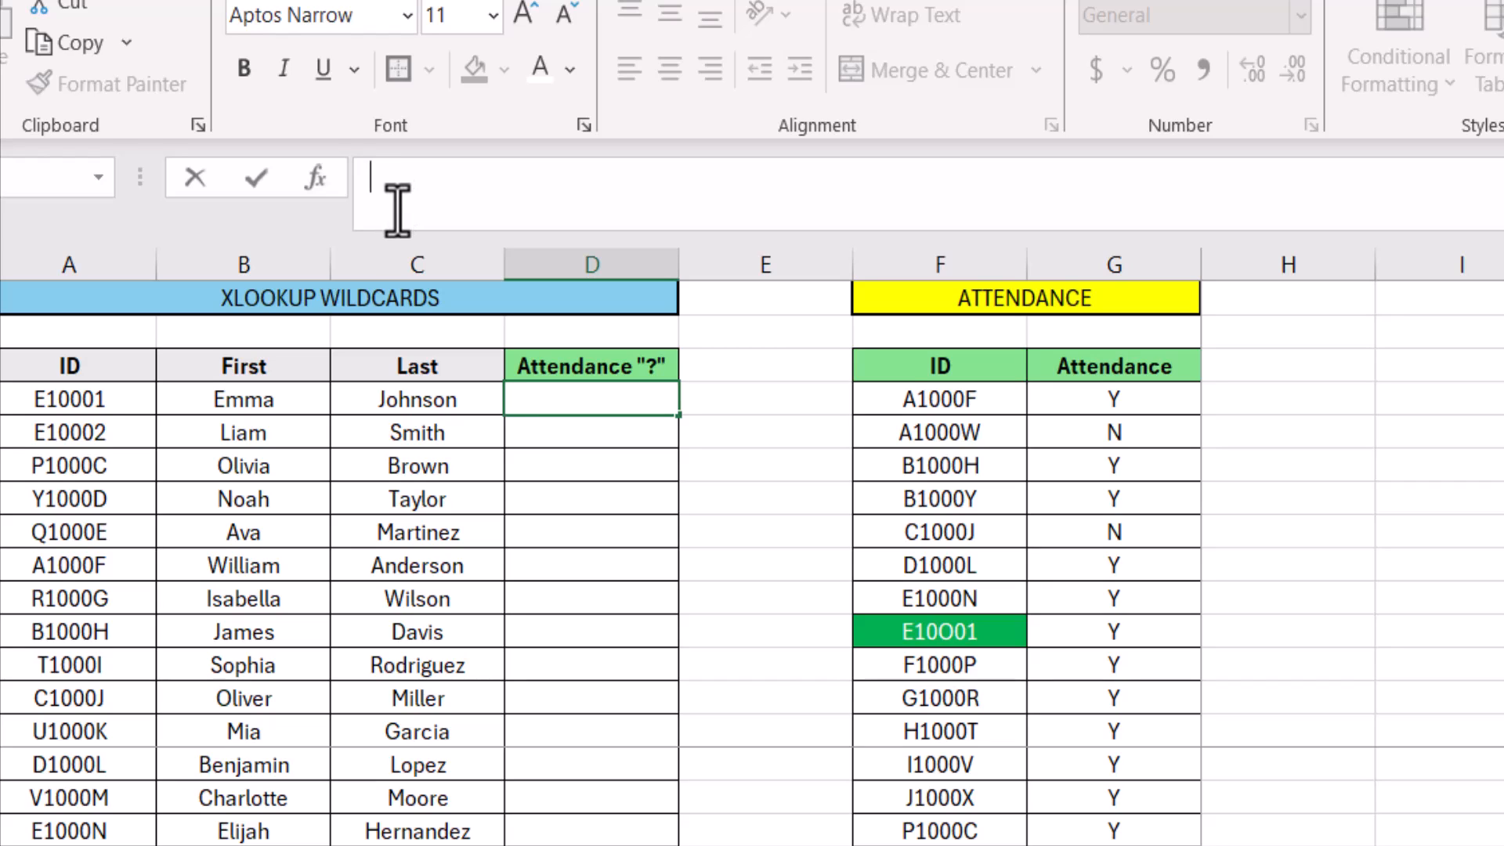
type("=left")
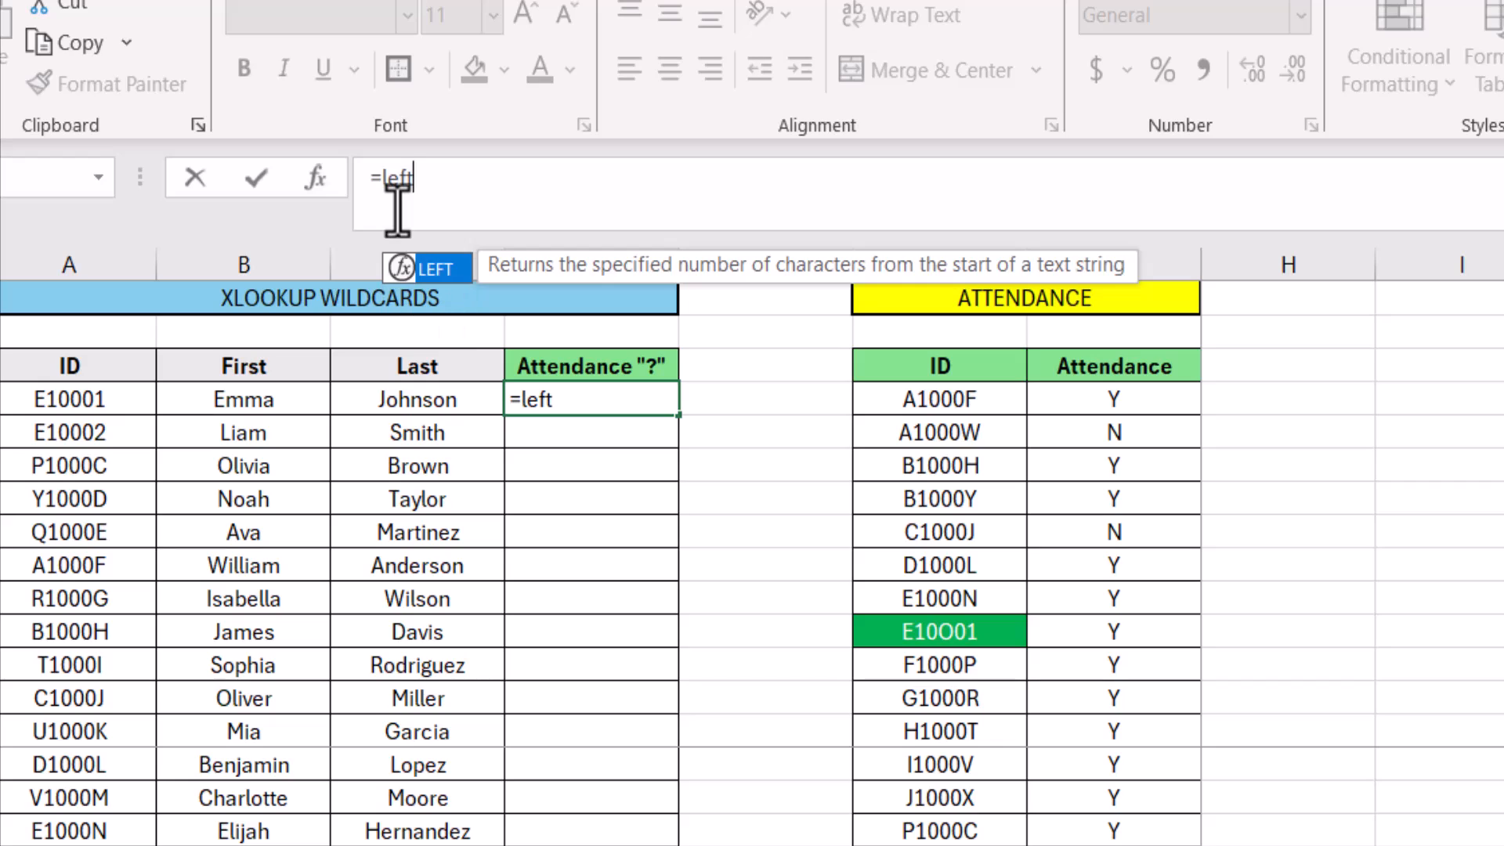
type("(")
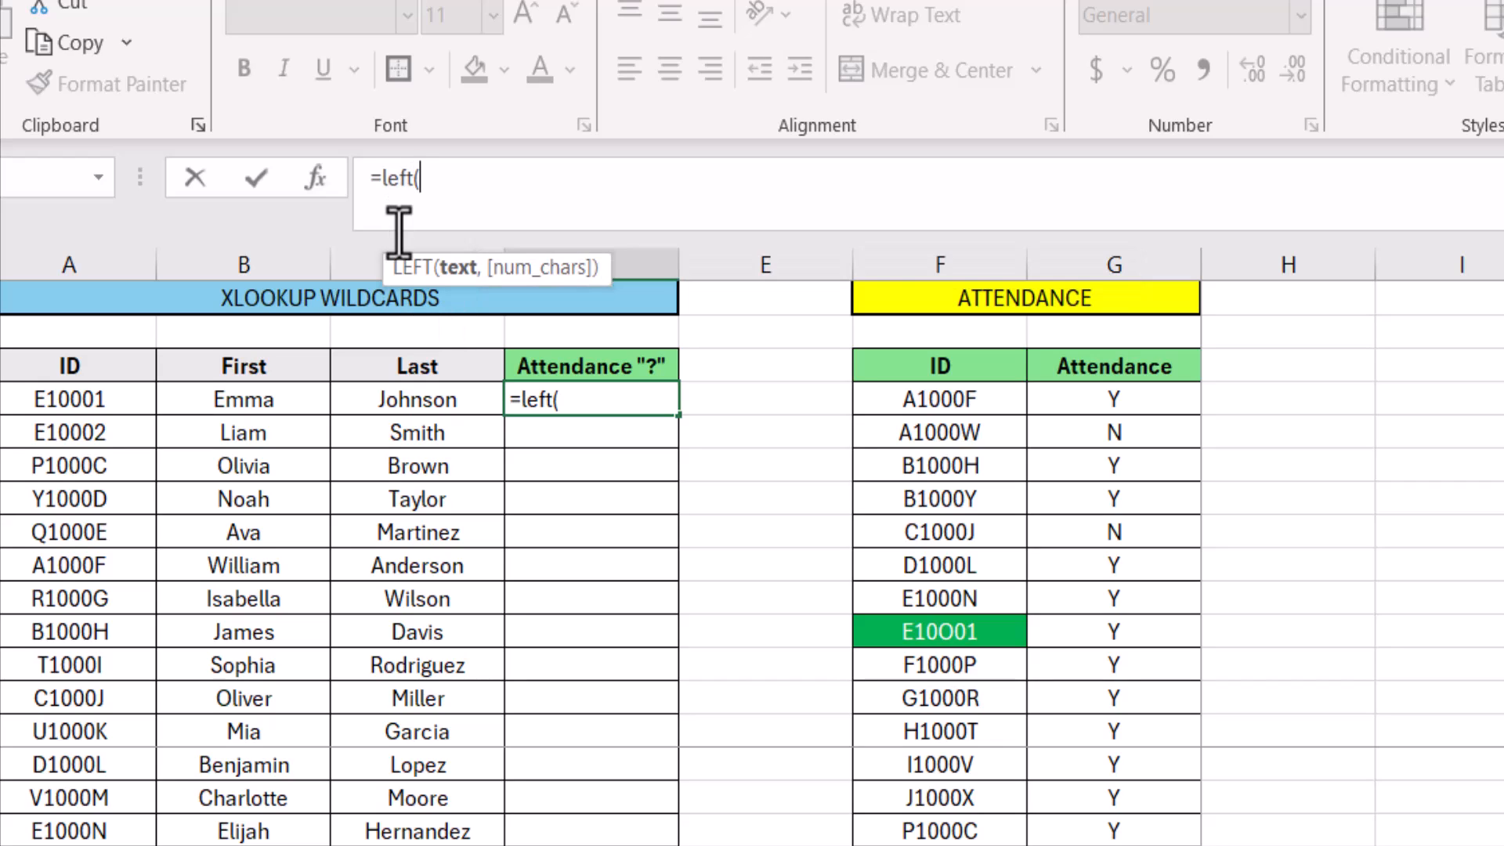
left_click(68, 400)
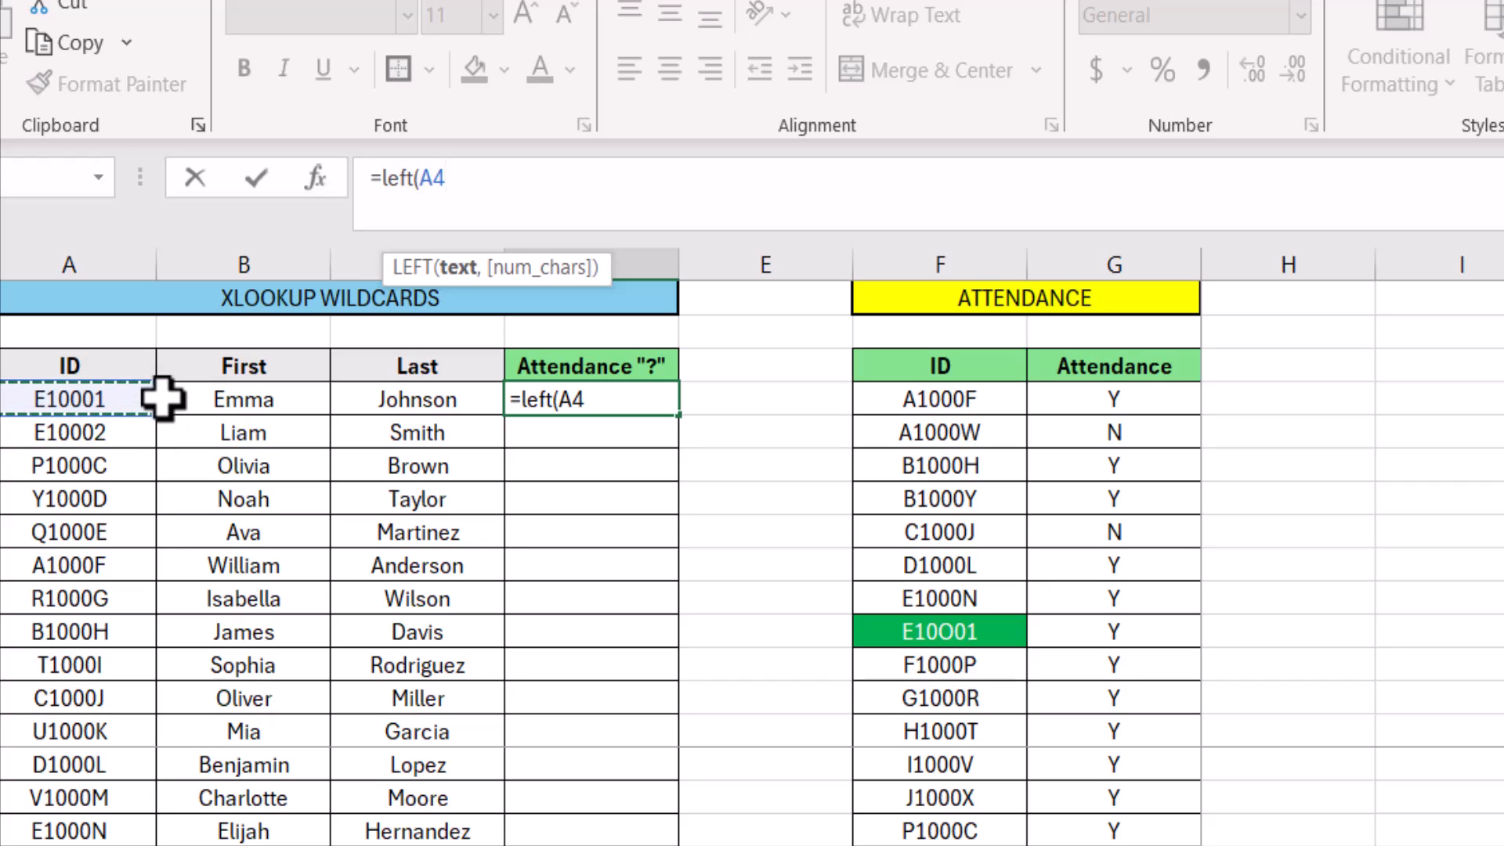
type(",2")
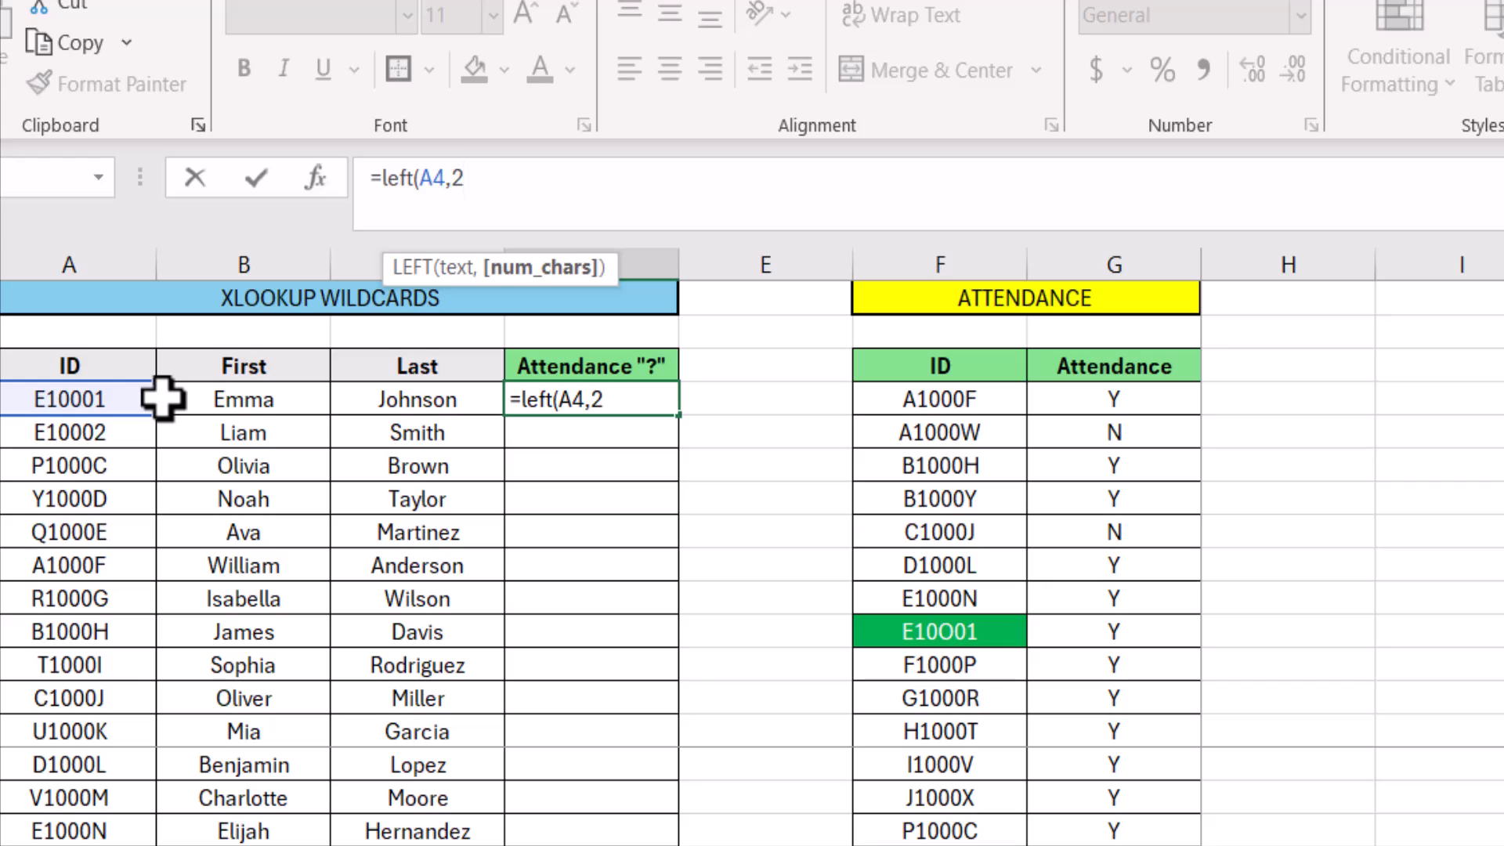
type(")")
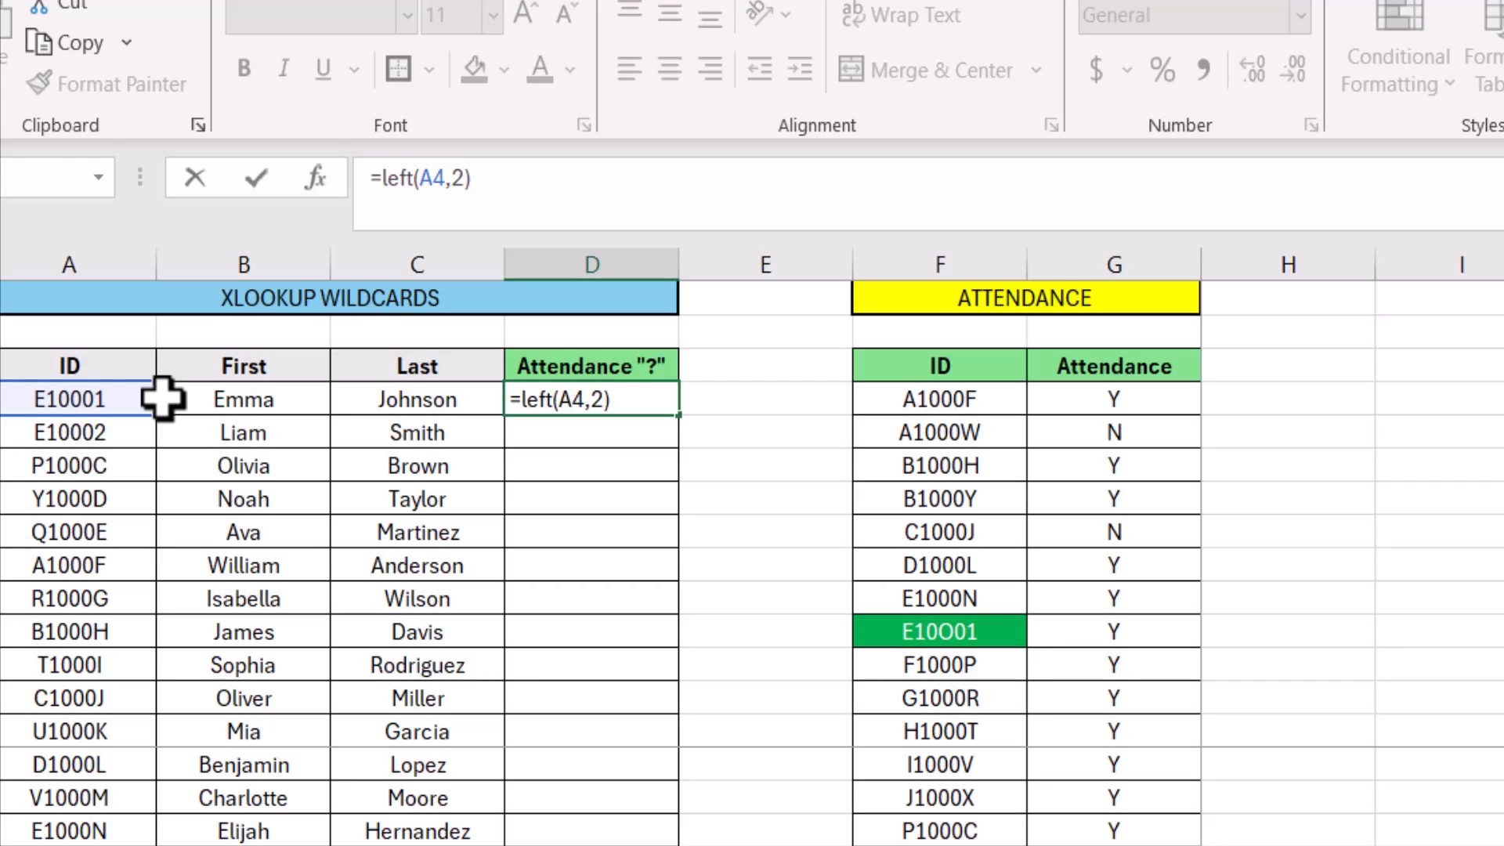
type("&\"000")
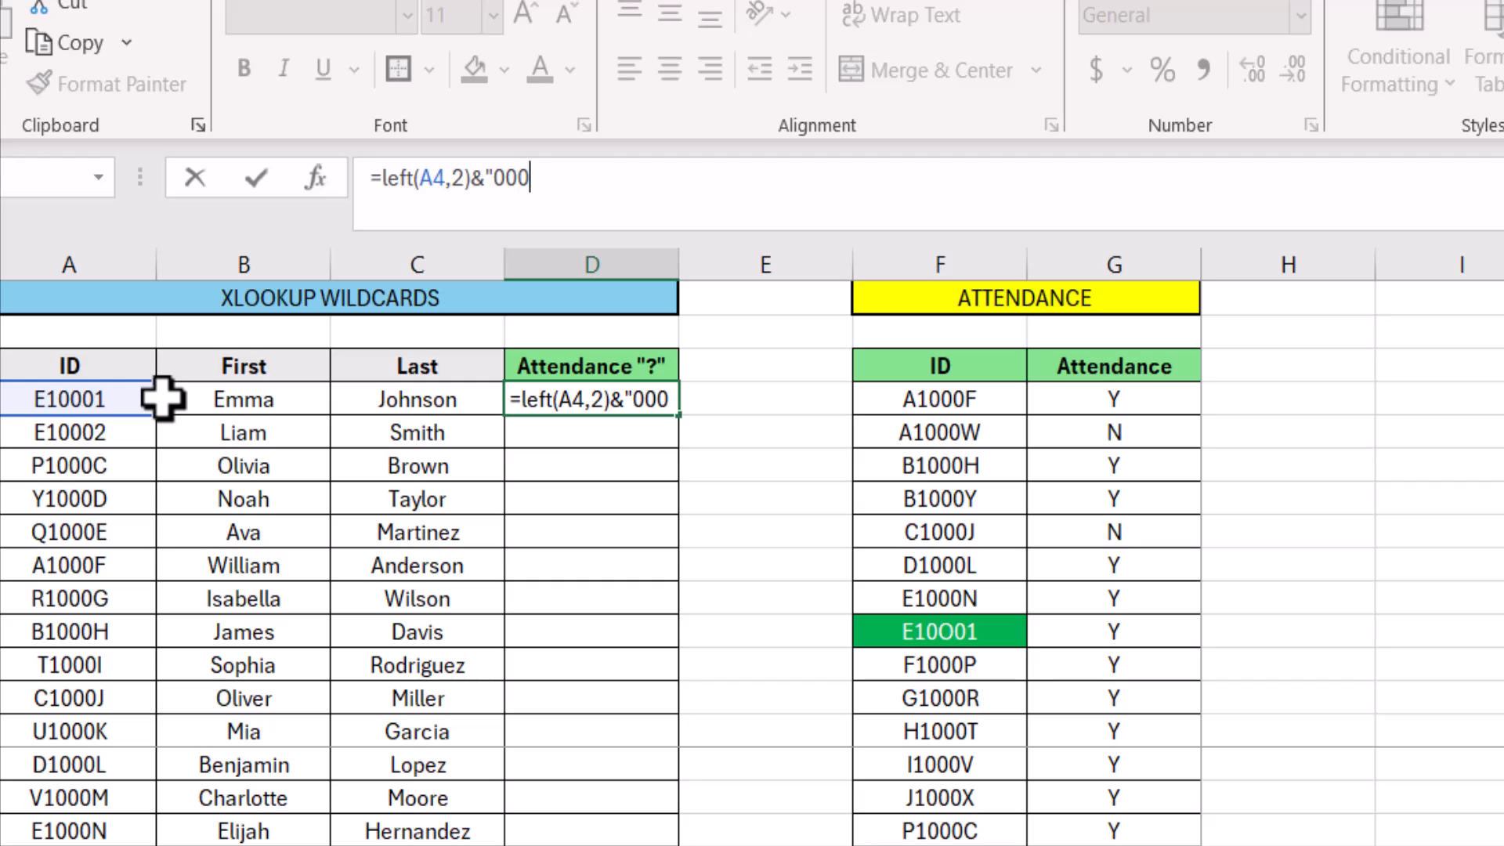
type("\"&")
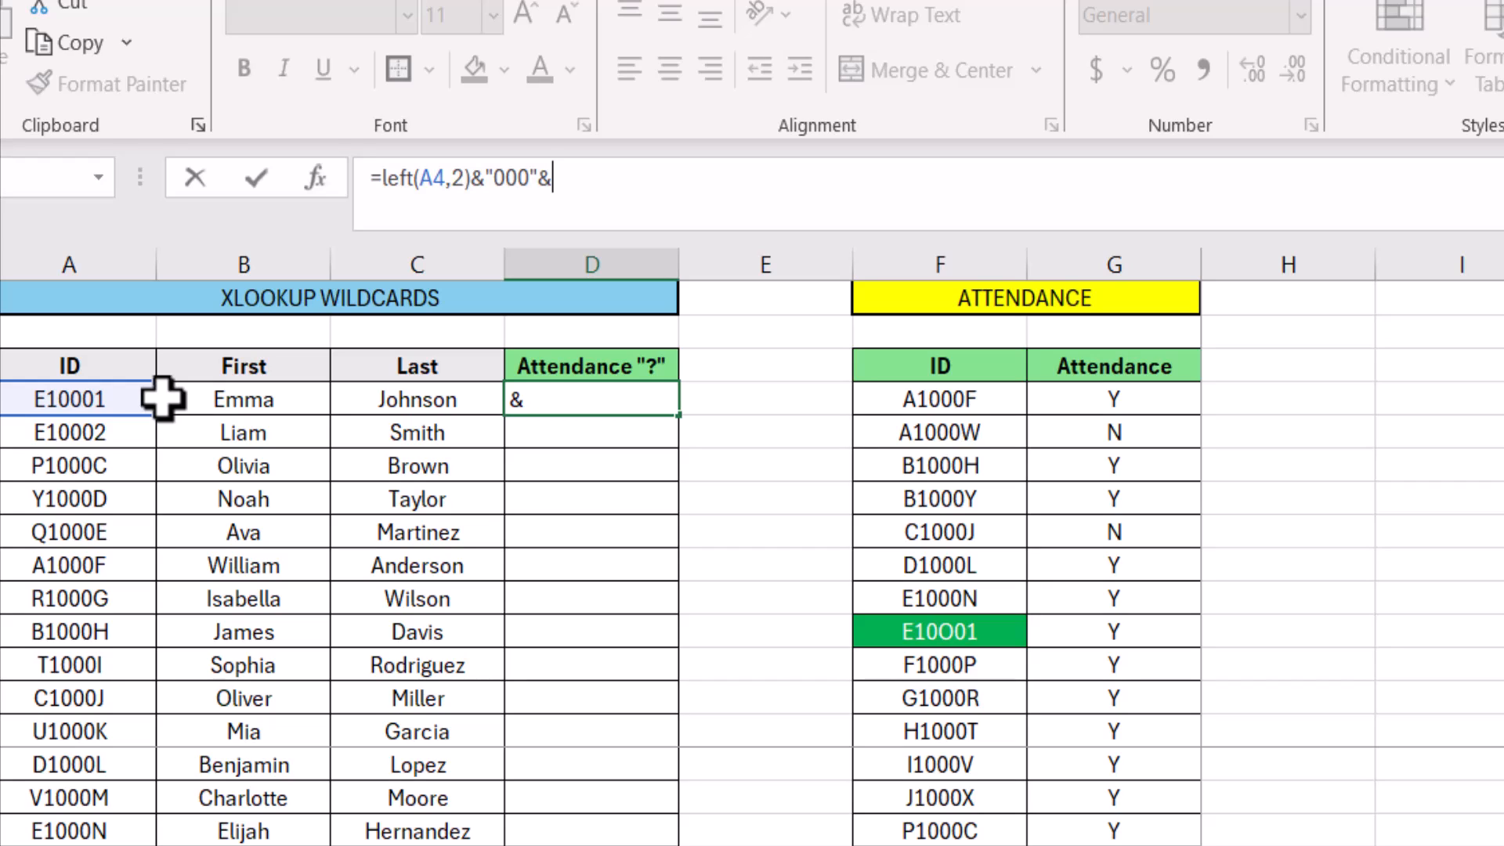
type("right")
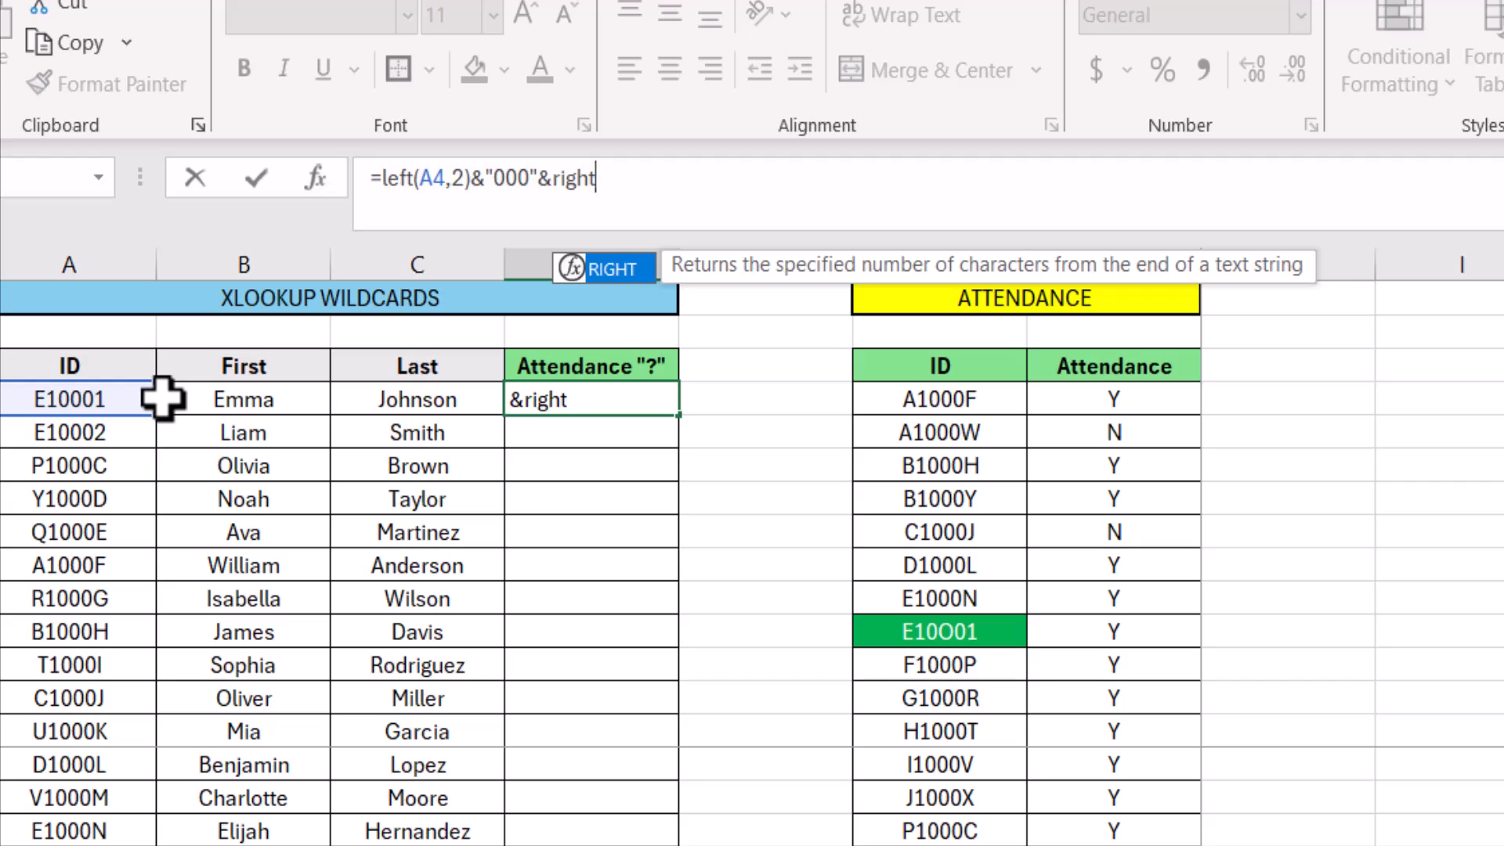
type("(")
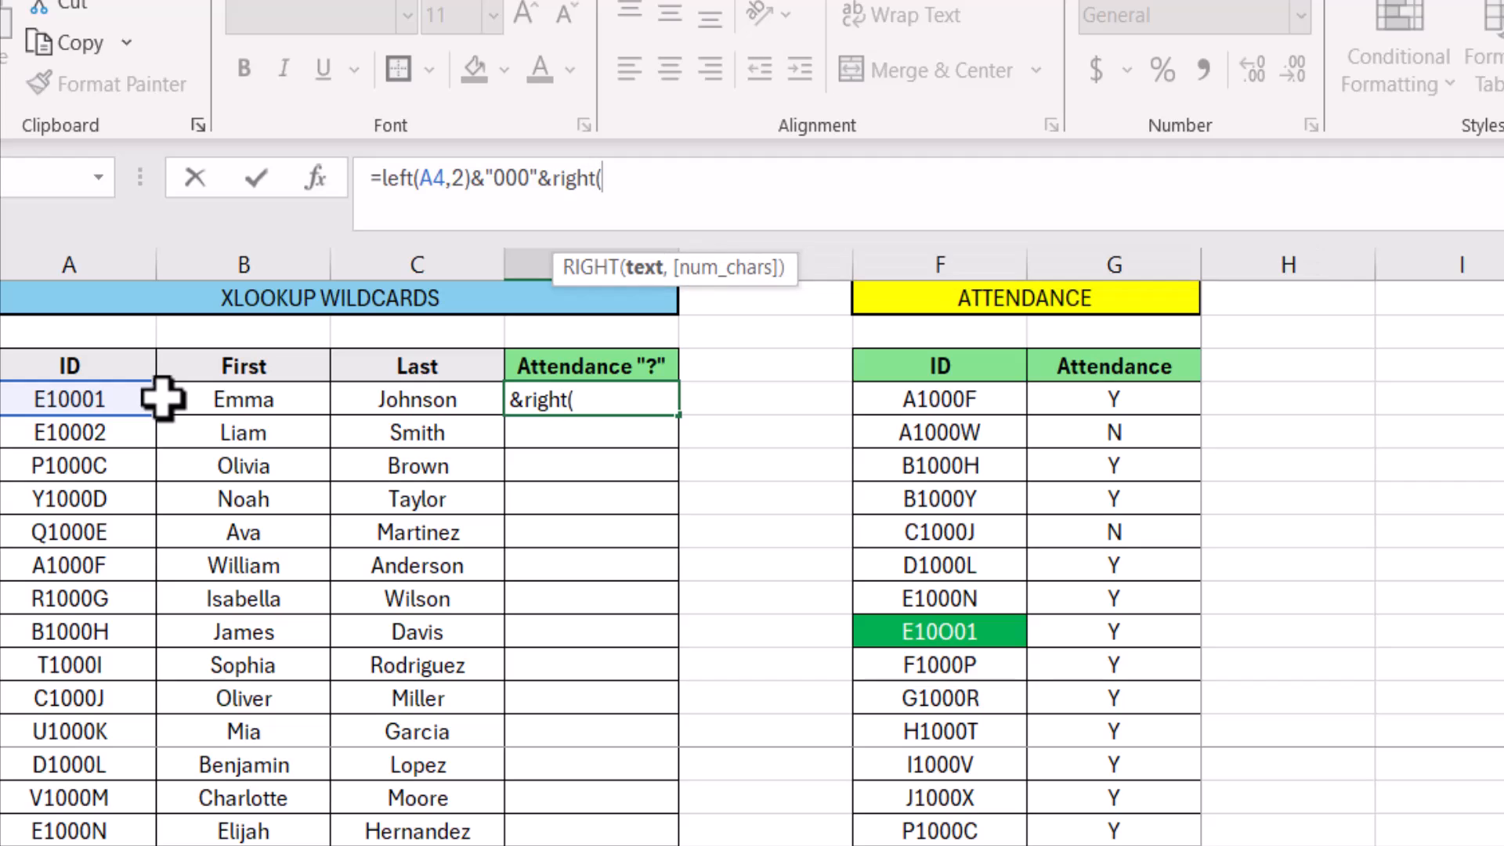
Append &"000"&RIGHT(A4,1) to complete the D4 formula as =LEFT(A4,2)&"000"&RIGHT(A4,1)
left_click(97, 399)
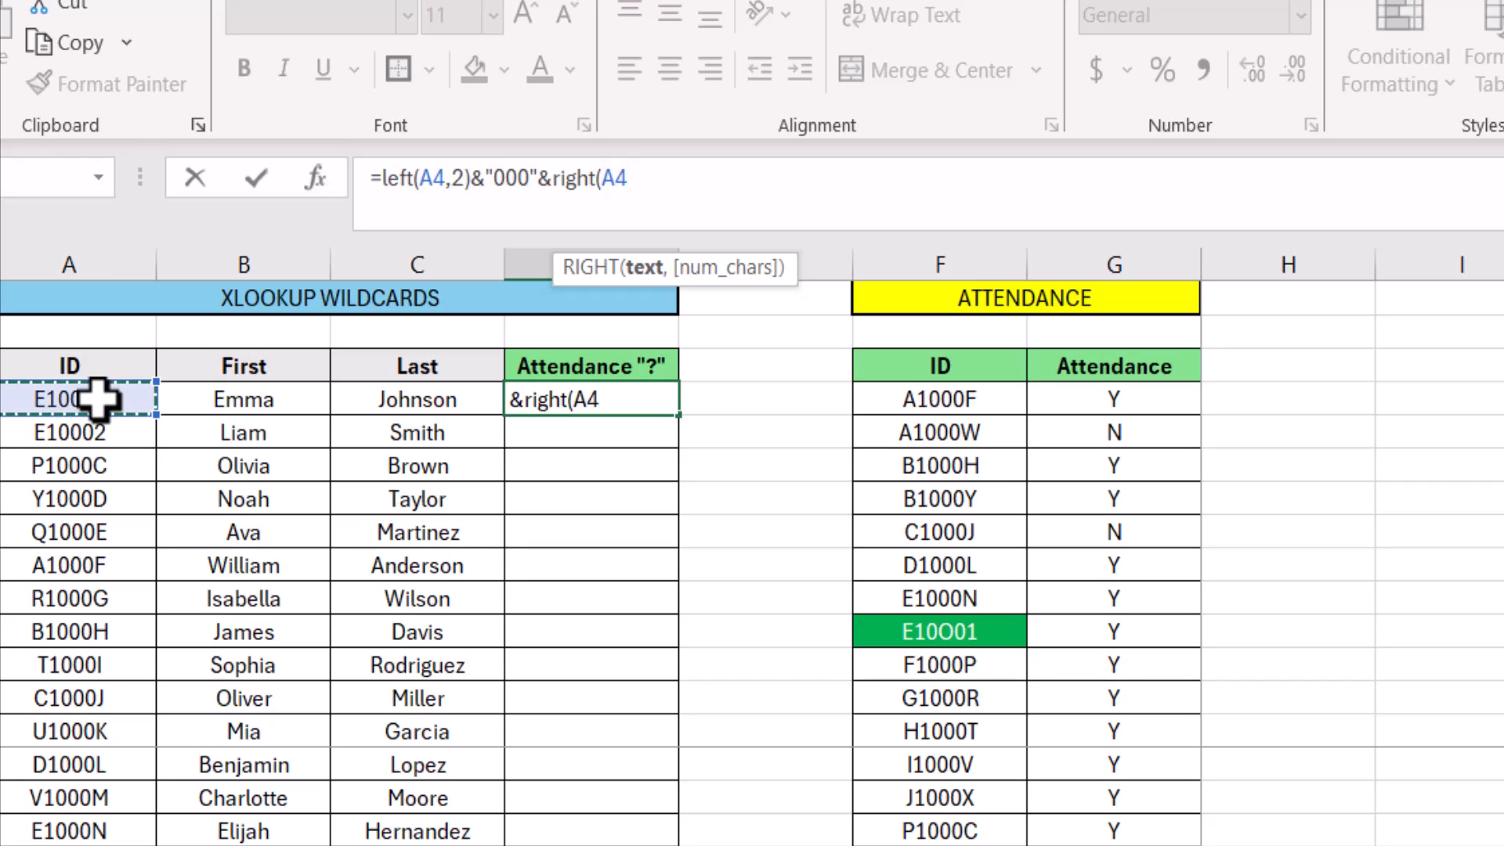
type(",1)")
key("Return")
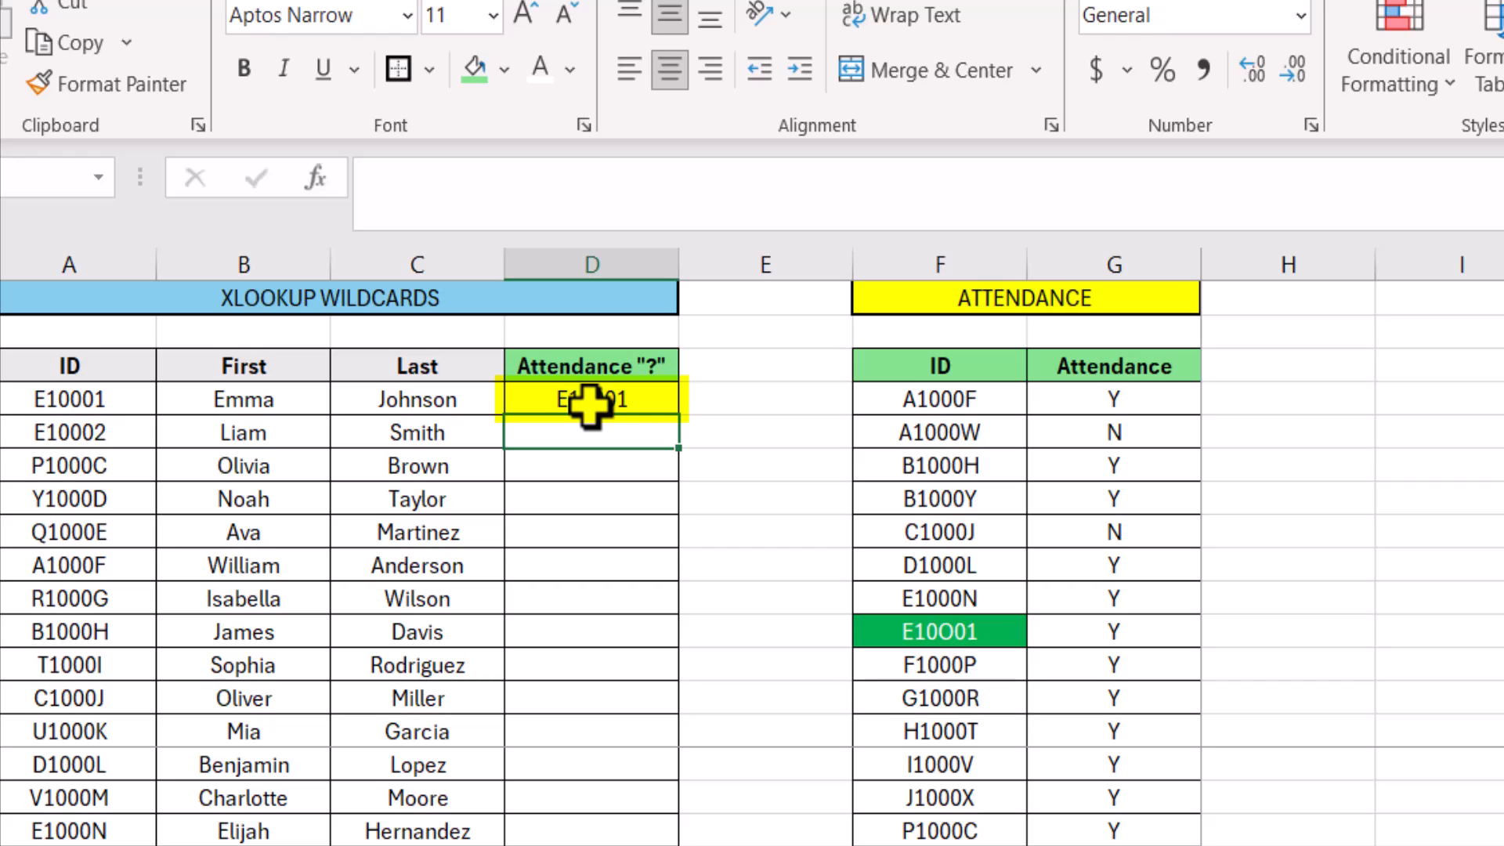
Wrap the D4 formula in an XLOOKUP so that LEFT(A4,2)&"000"&RIGHT(A4,1) serves as its lookup value
left_click(589, 405)
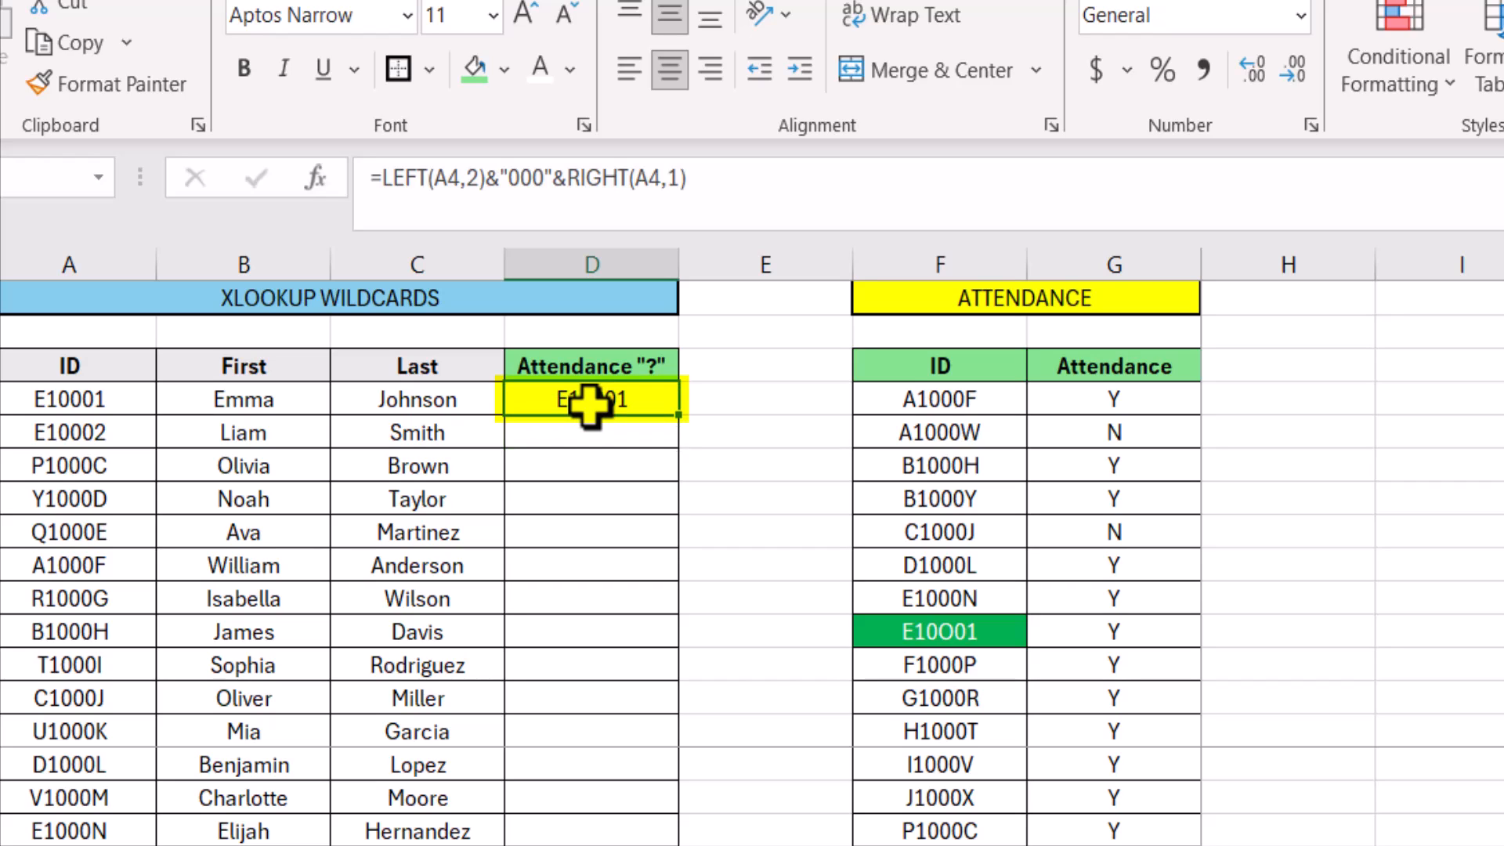
left_click(383, 188)
left_click(386, 185)
type("xloo")
type("kup(")
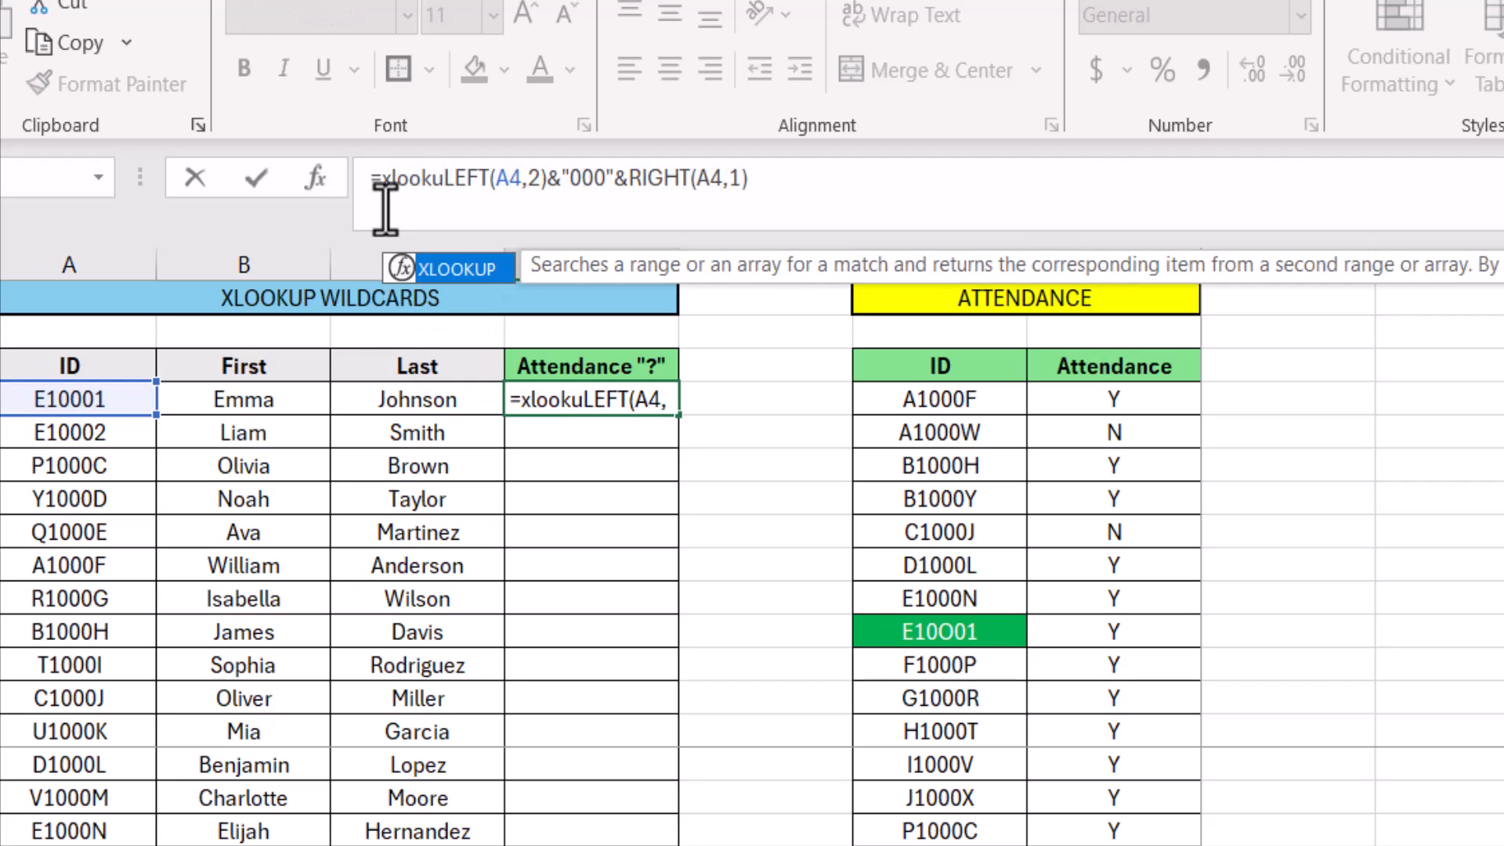
left_click_drag(805, 175, 472, 177)
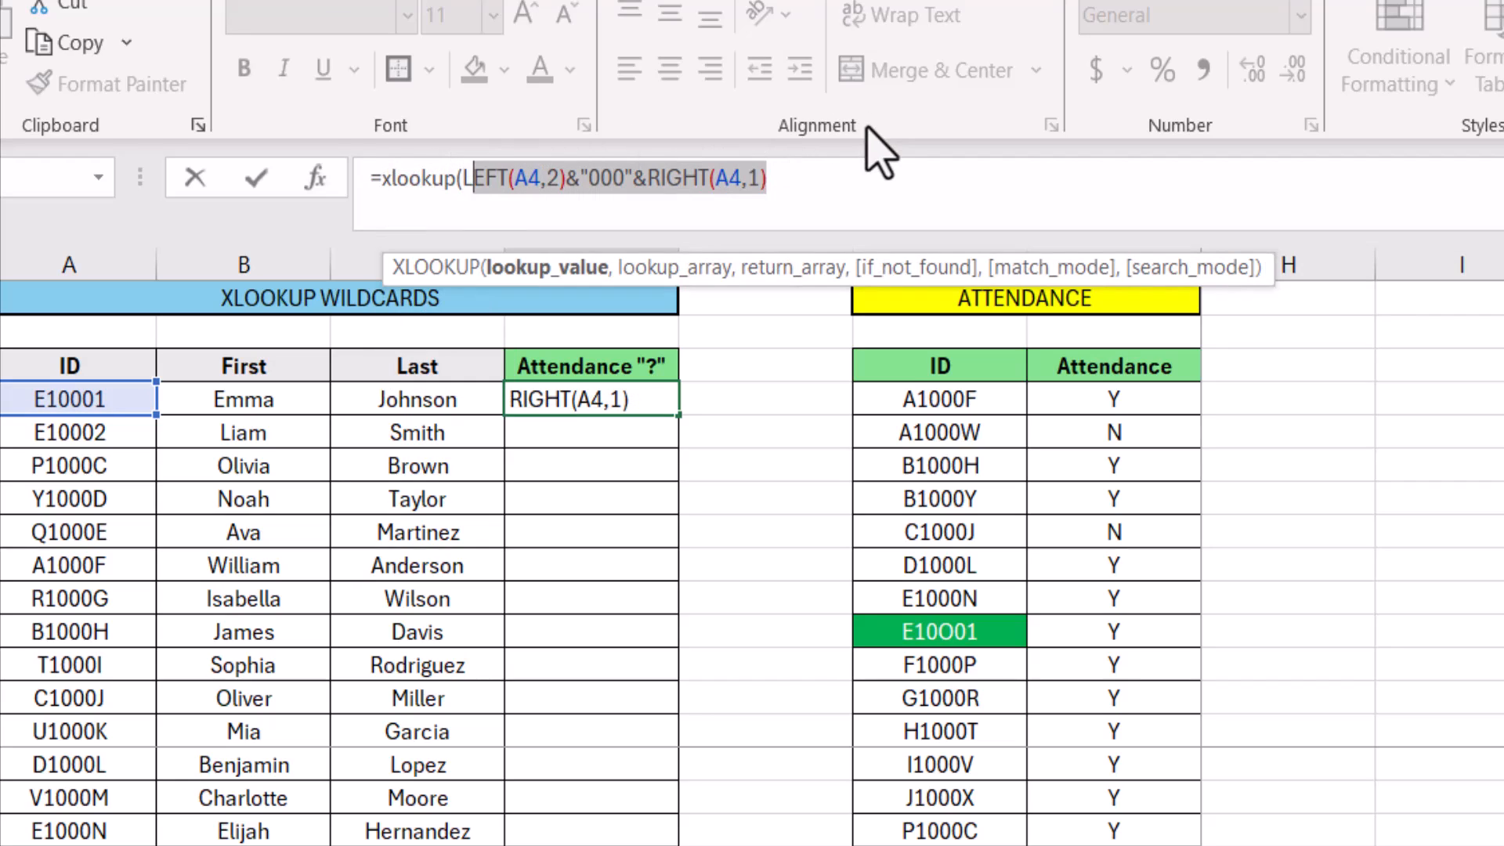
left_click(815, 185)
type(",")
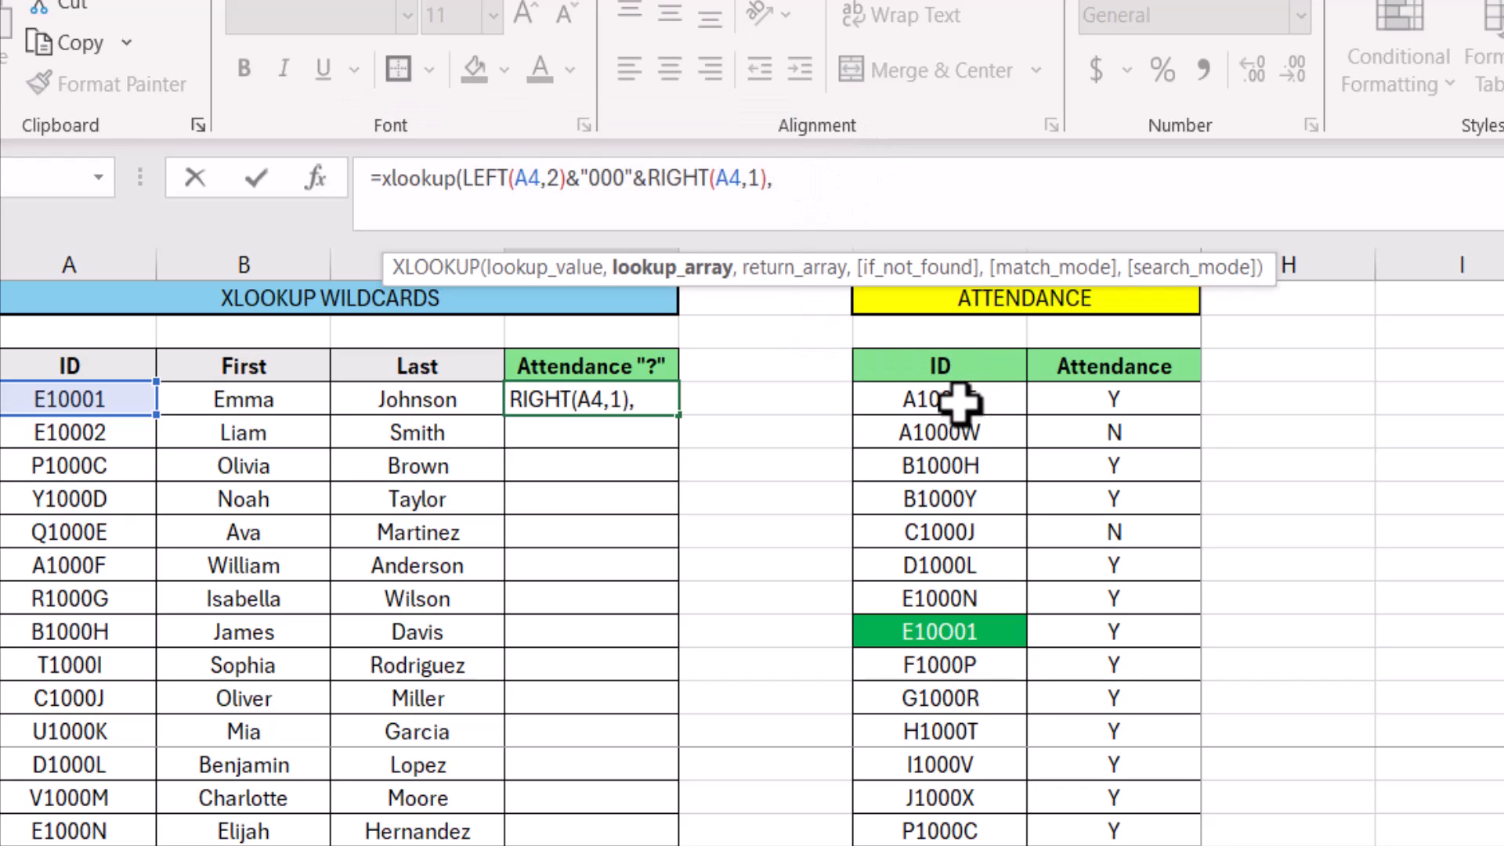
Set the XLOOKUP lookup array to the attendance table's IDs as the absolute range $F$4:$F$28
left_click_drag(960, 401, 940, 845)
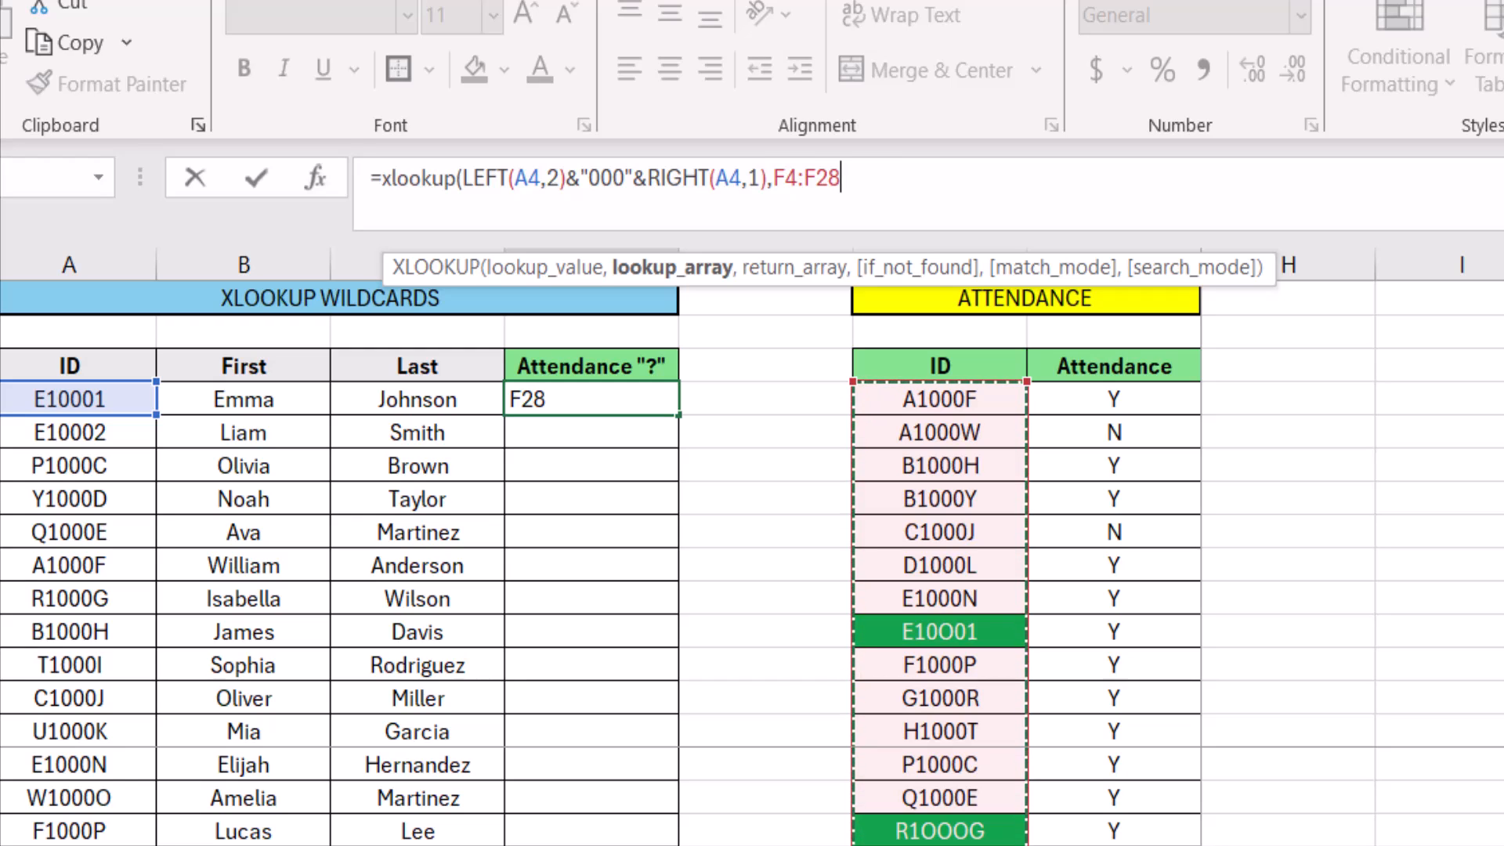
key("F4")
type(",")
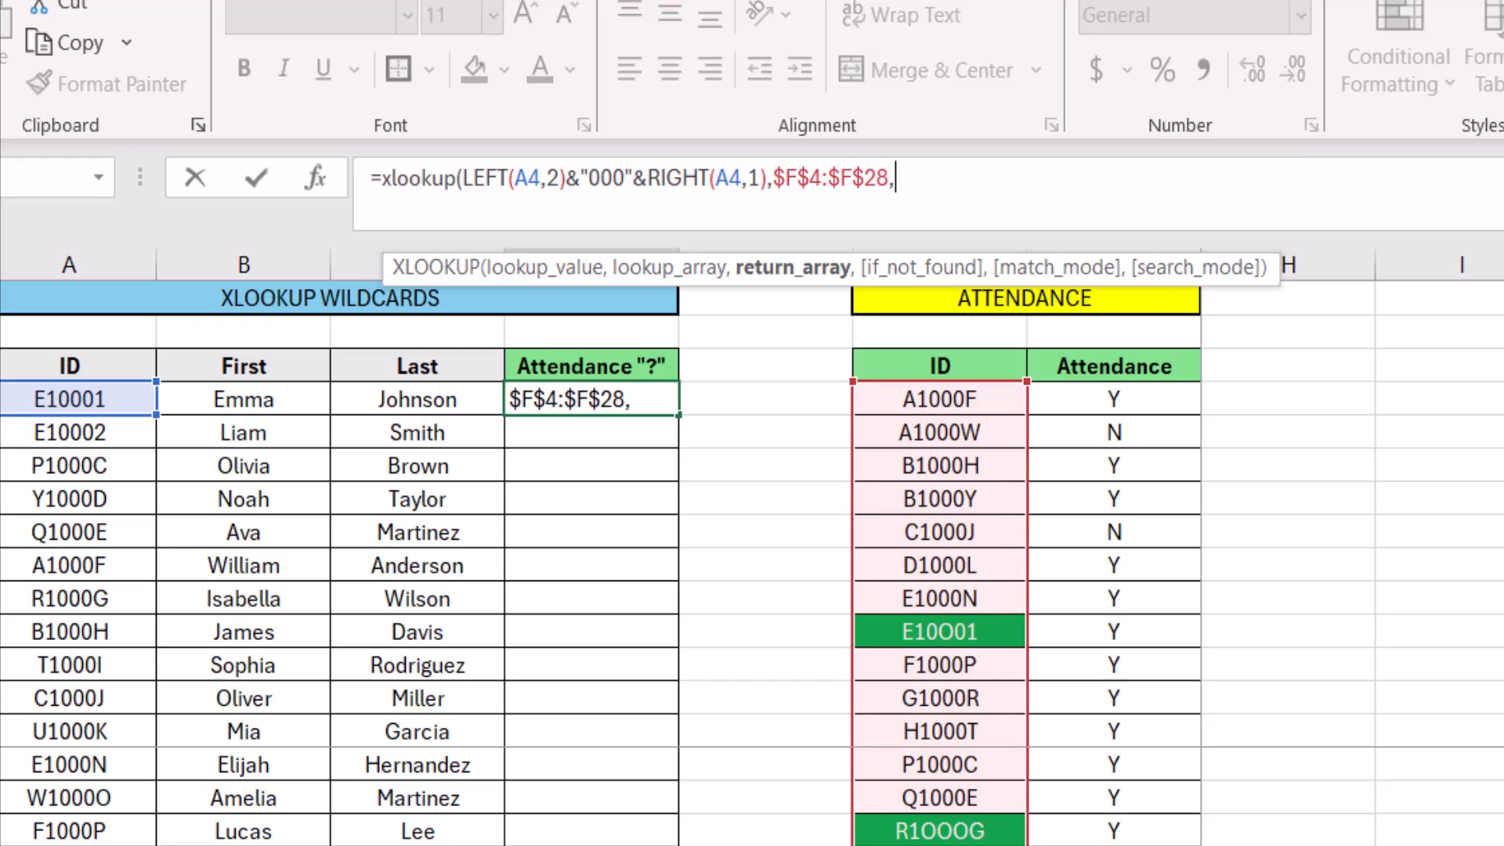
Complete the XLOOKUP with $G$4:$G$28 as the return array and fill the formula down the Attendance "?" column
left_click(1114, 845)
left_click_drag(1114, 845, 1099, 401)
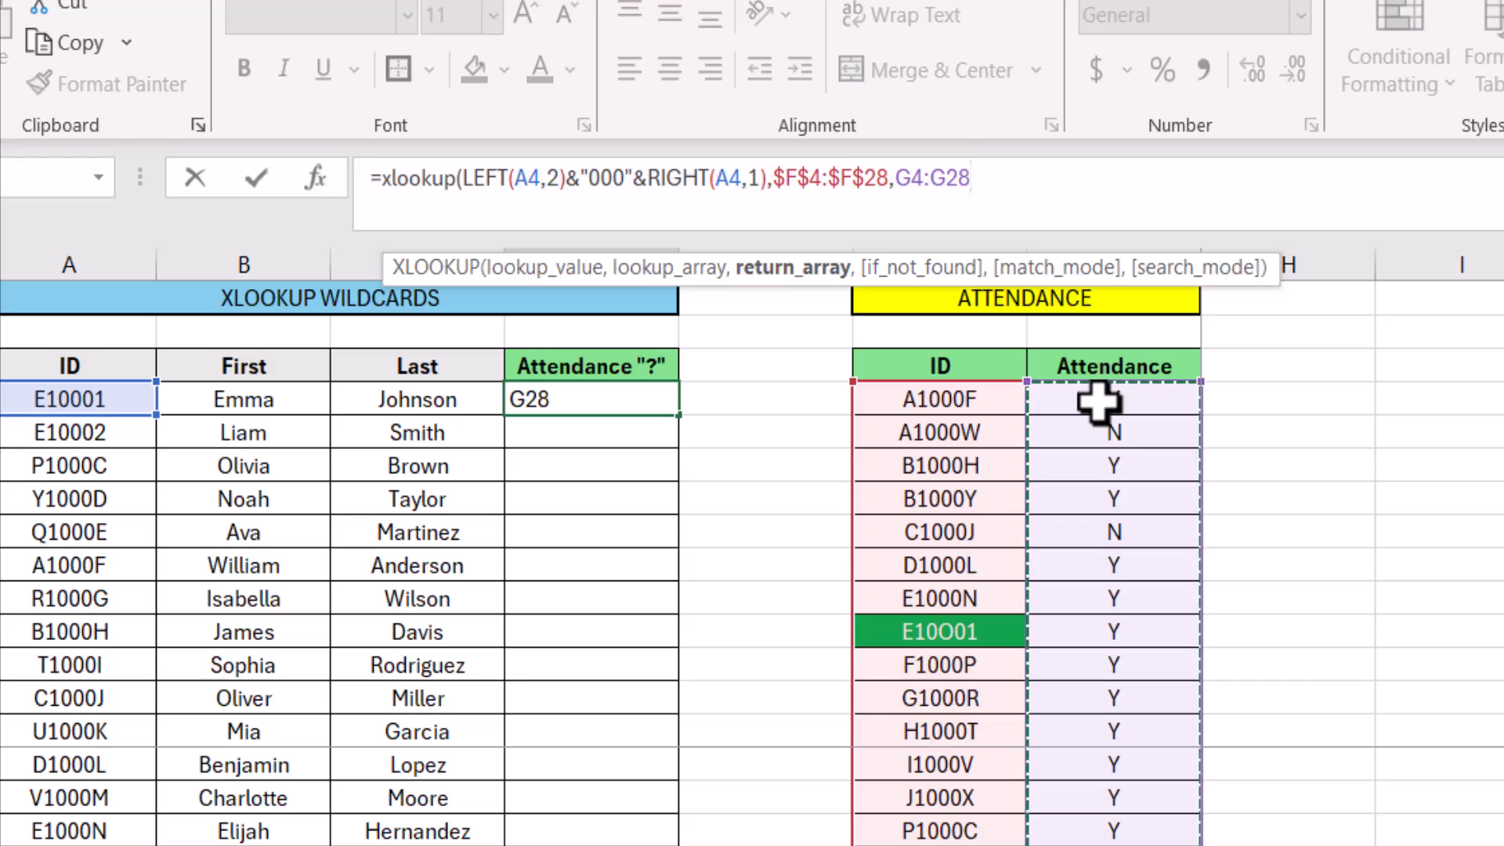
key("F4")
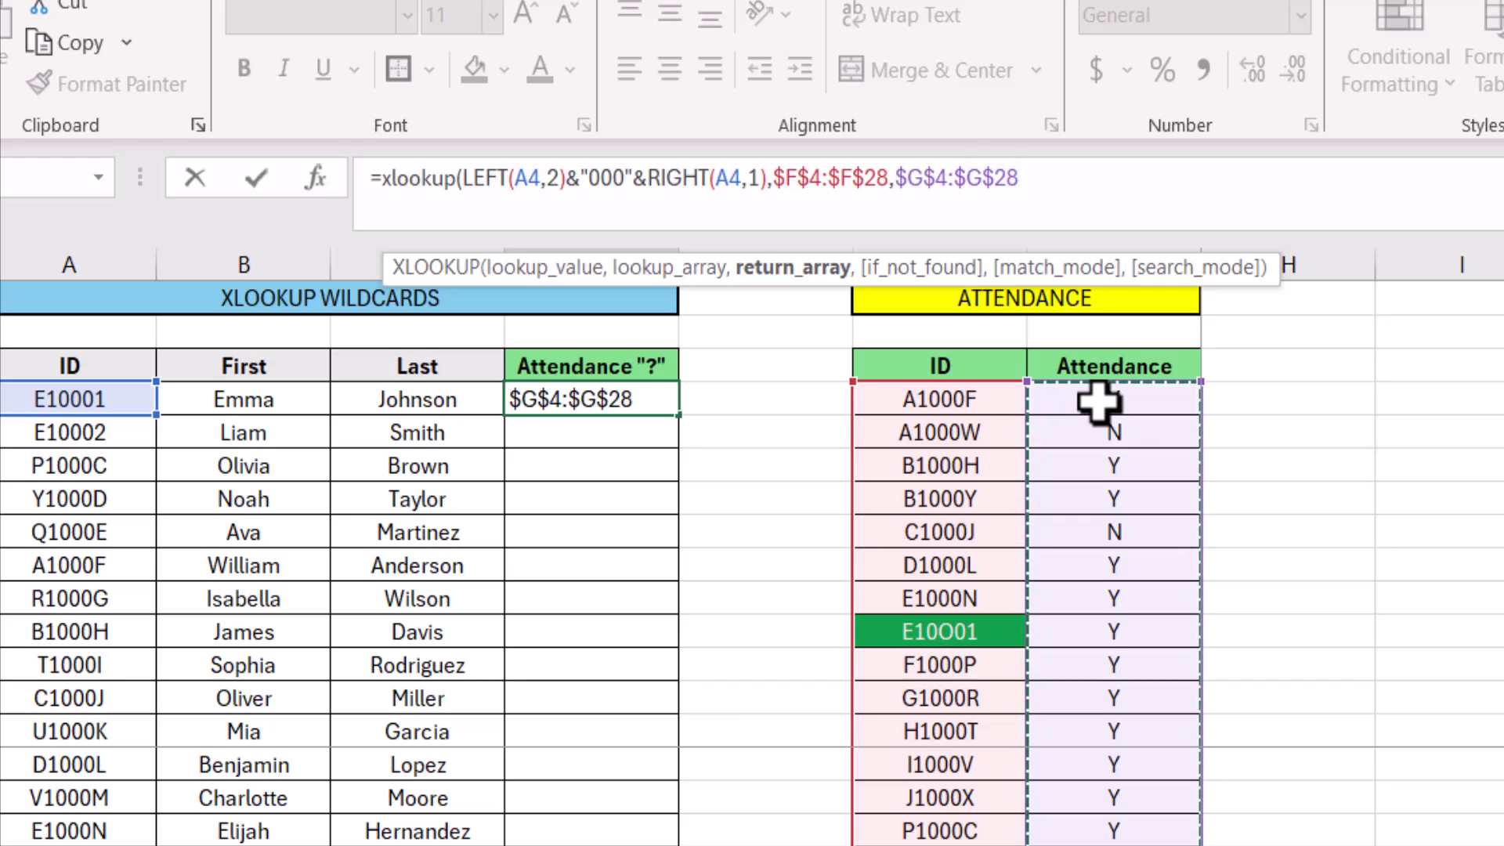
type(")")
key("Return")
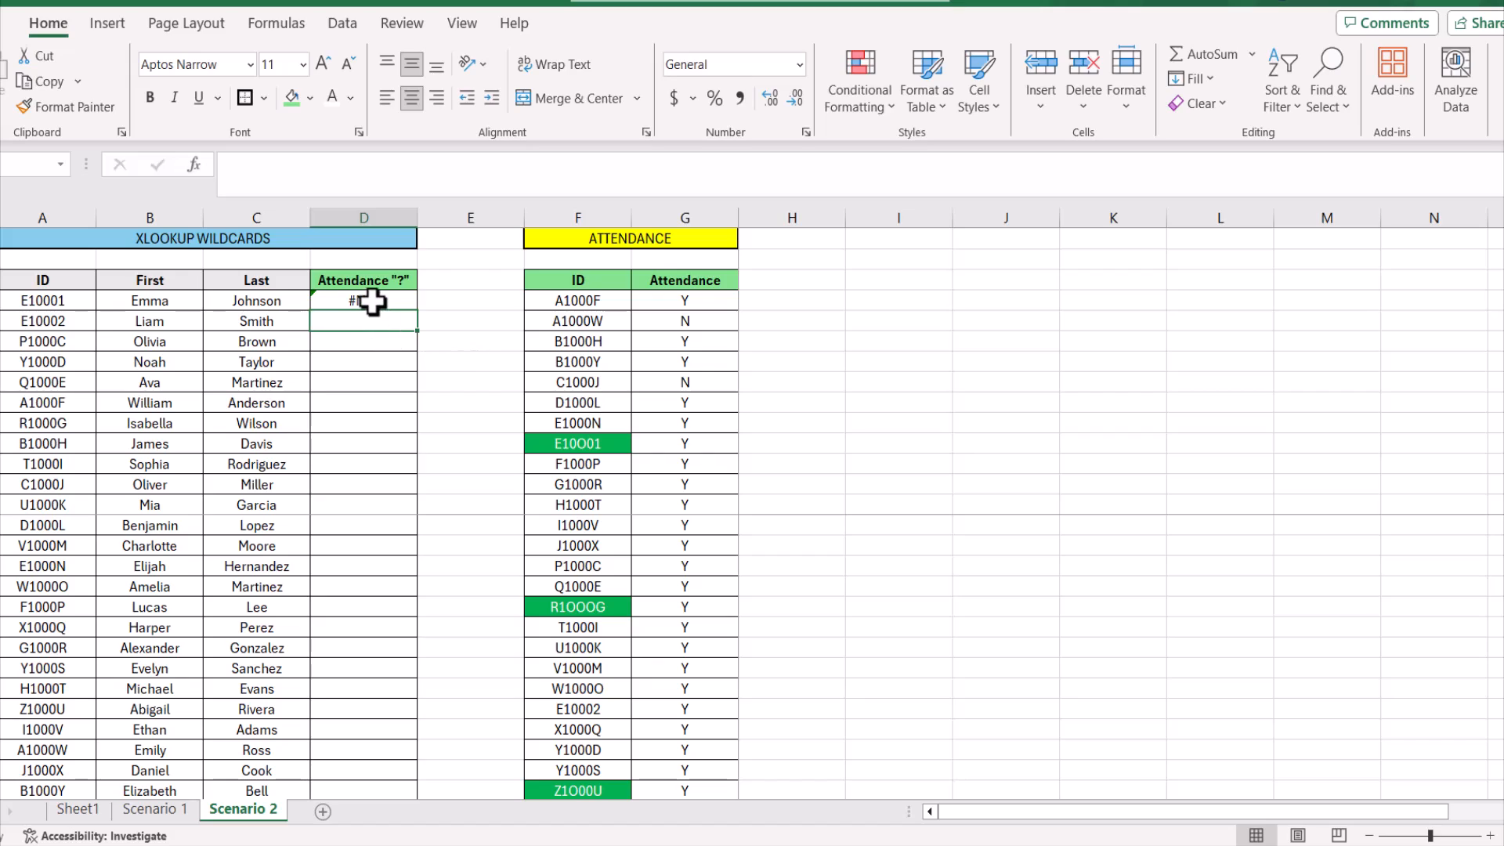
left_click(411, 304)
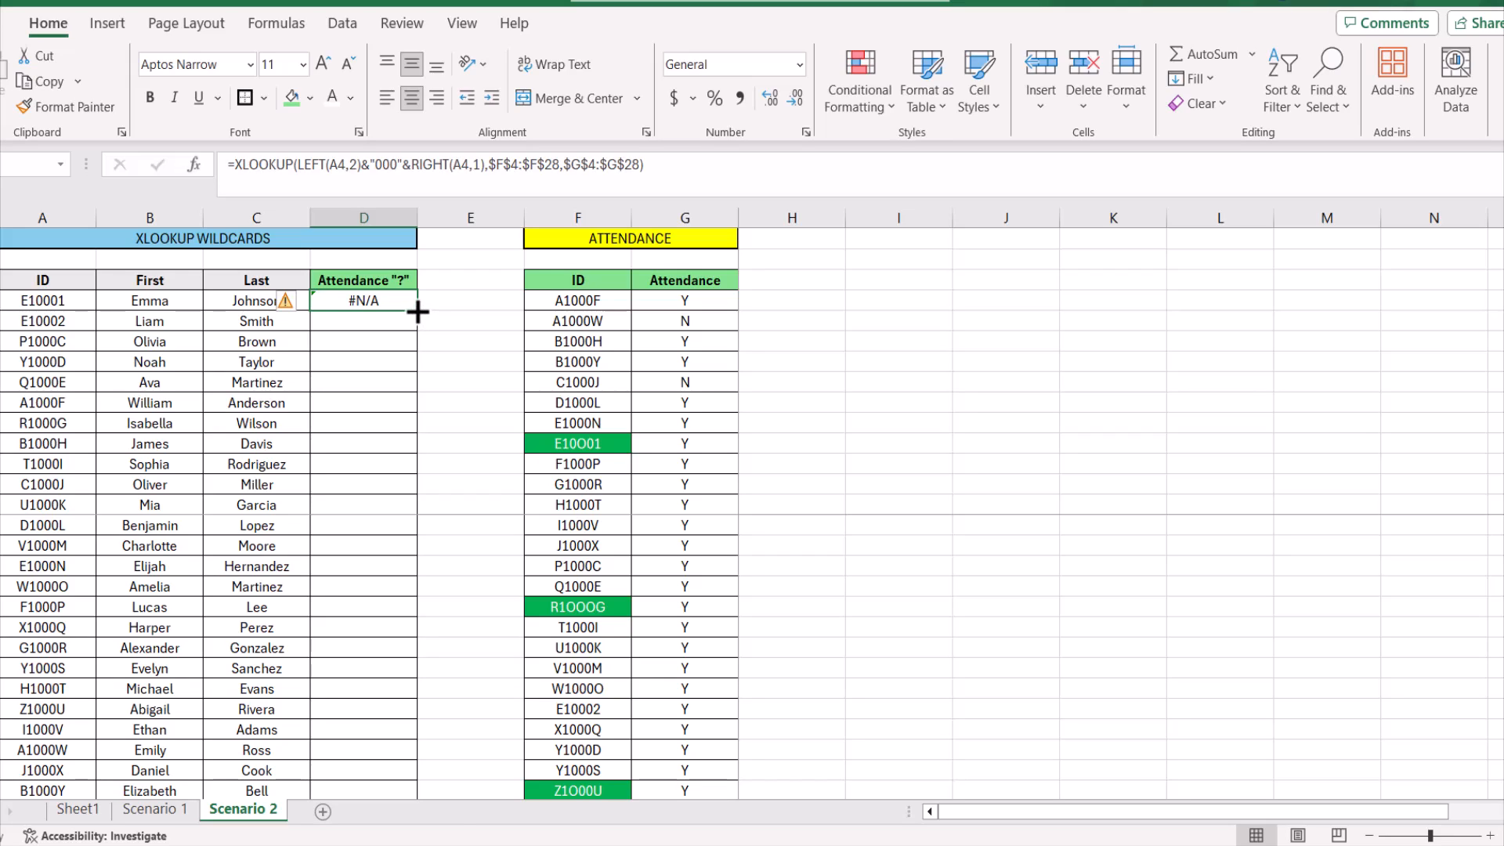
double_click(418, 312)
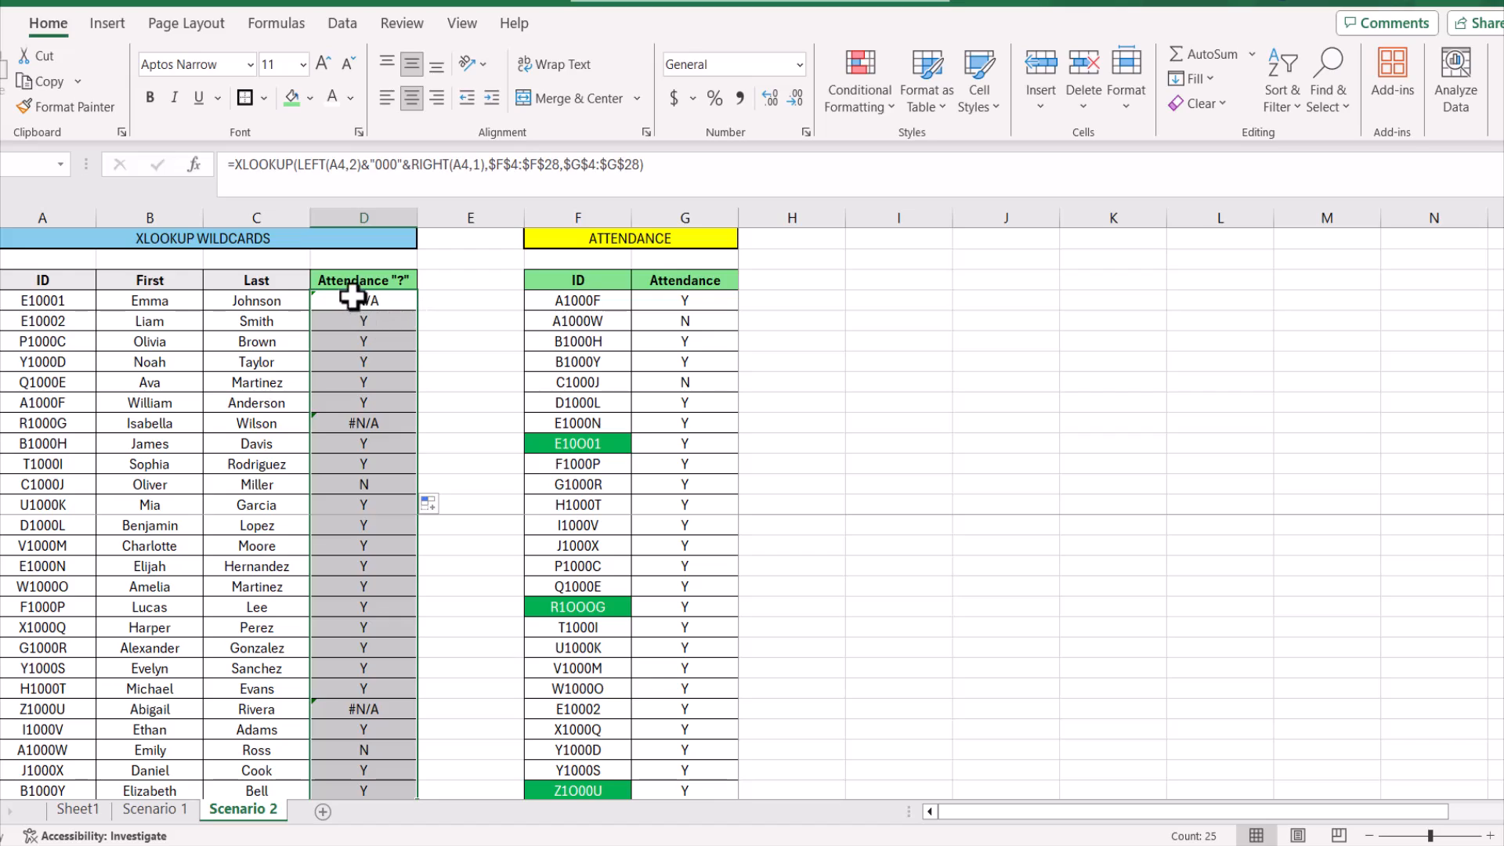
Replace the "000" text in the D4 XLOOKUP's lookup value with the wildcard string "???"
left_click(693, 440)
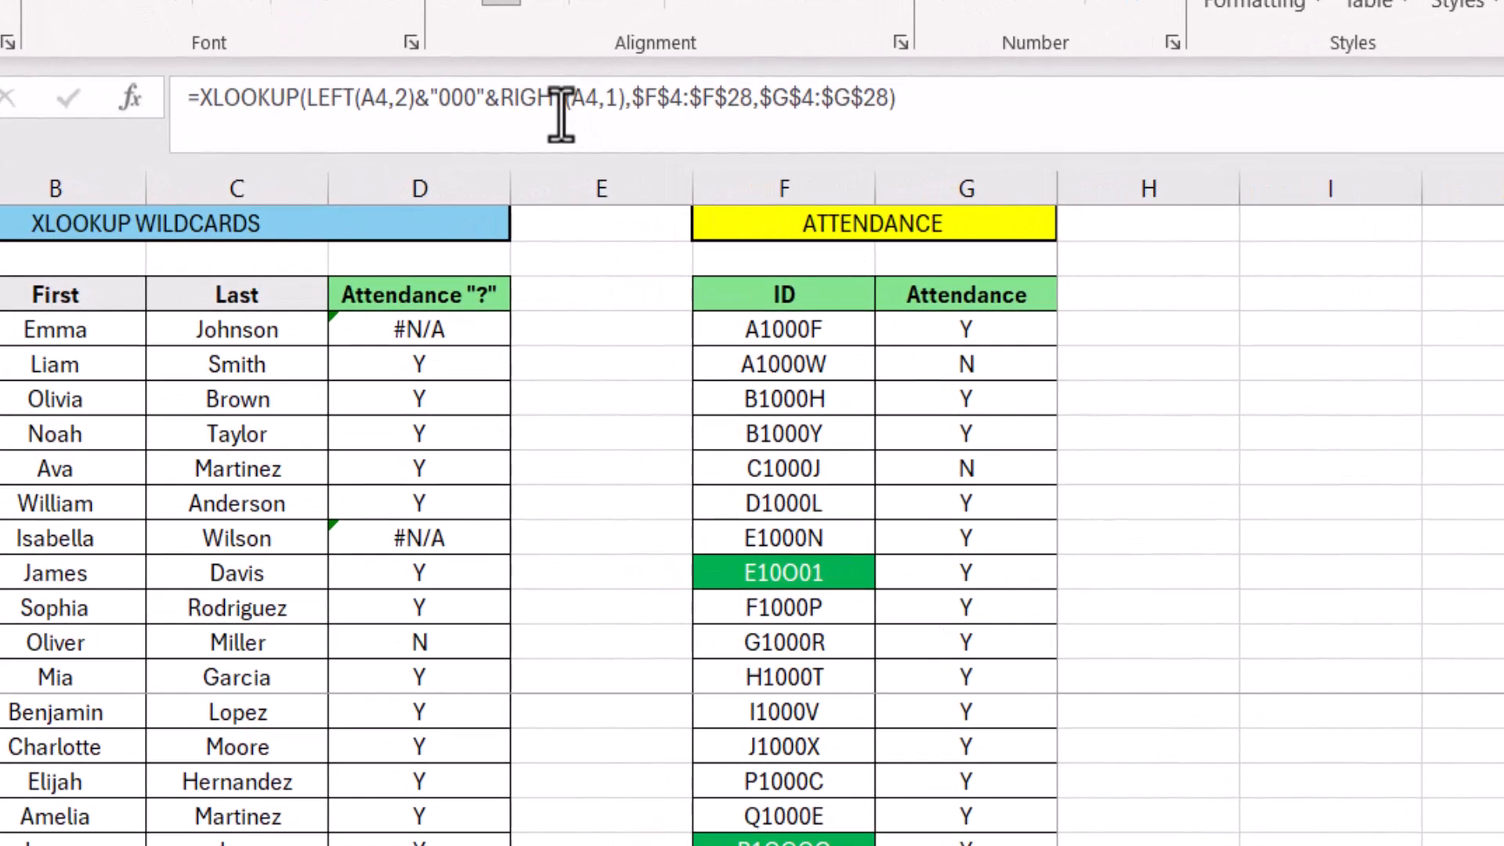
left_click(470, 101)
left_click(470, 98)
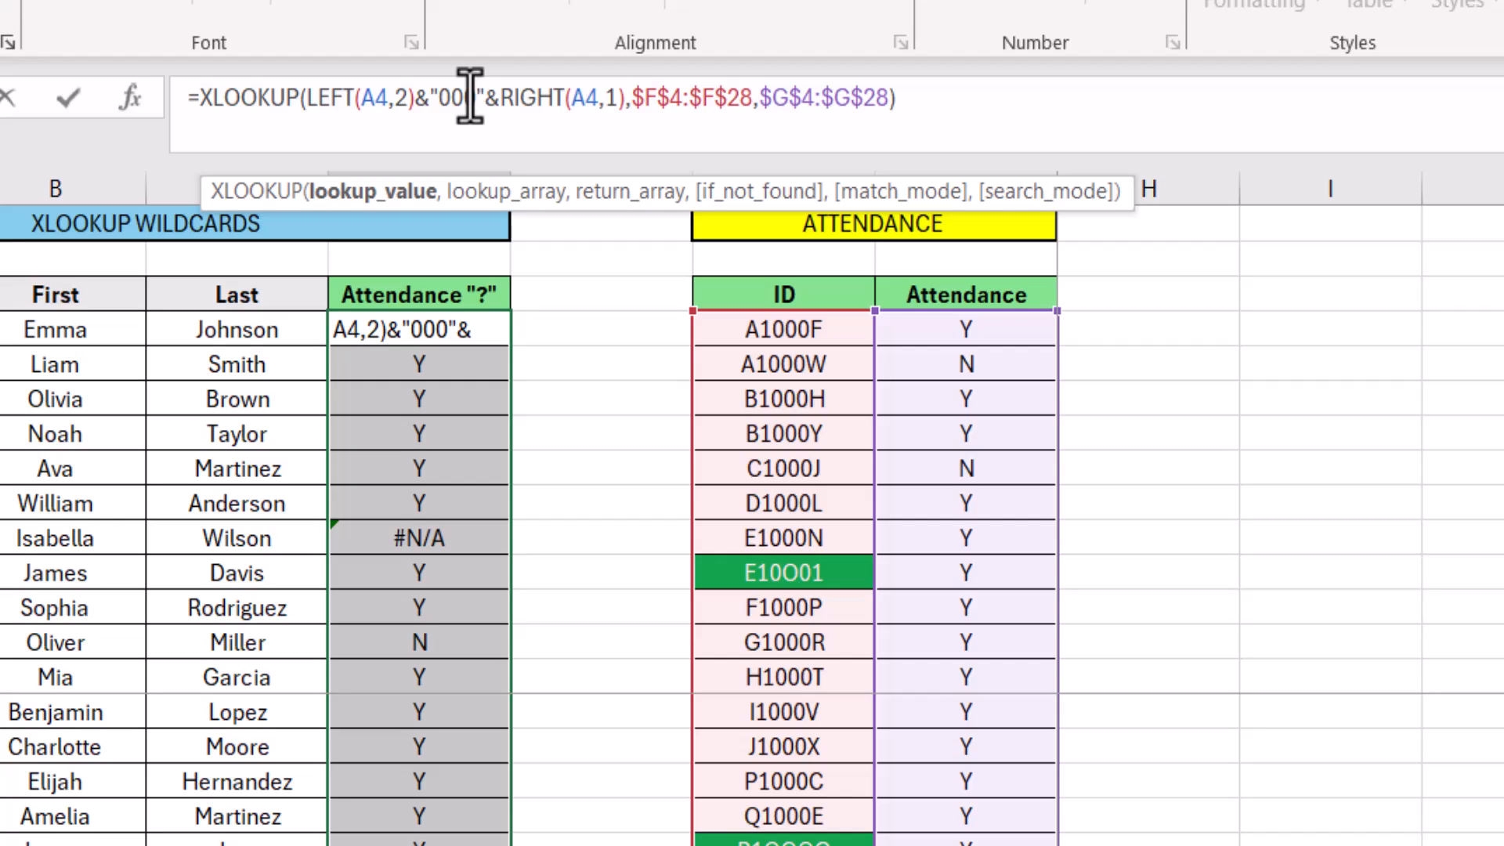
key("BackSpace")
key("BackSpace")
key("BackSpace")
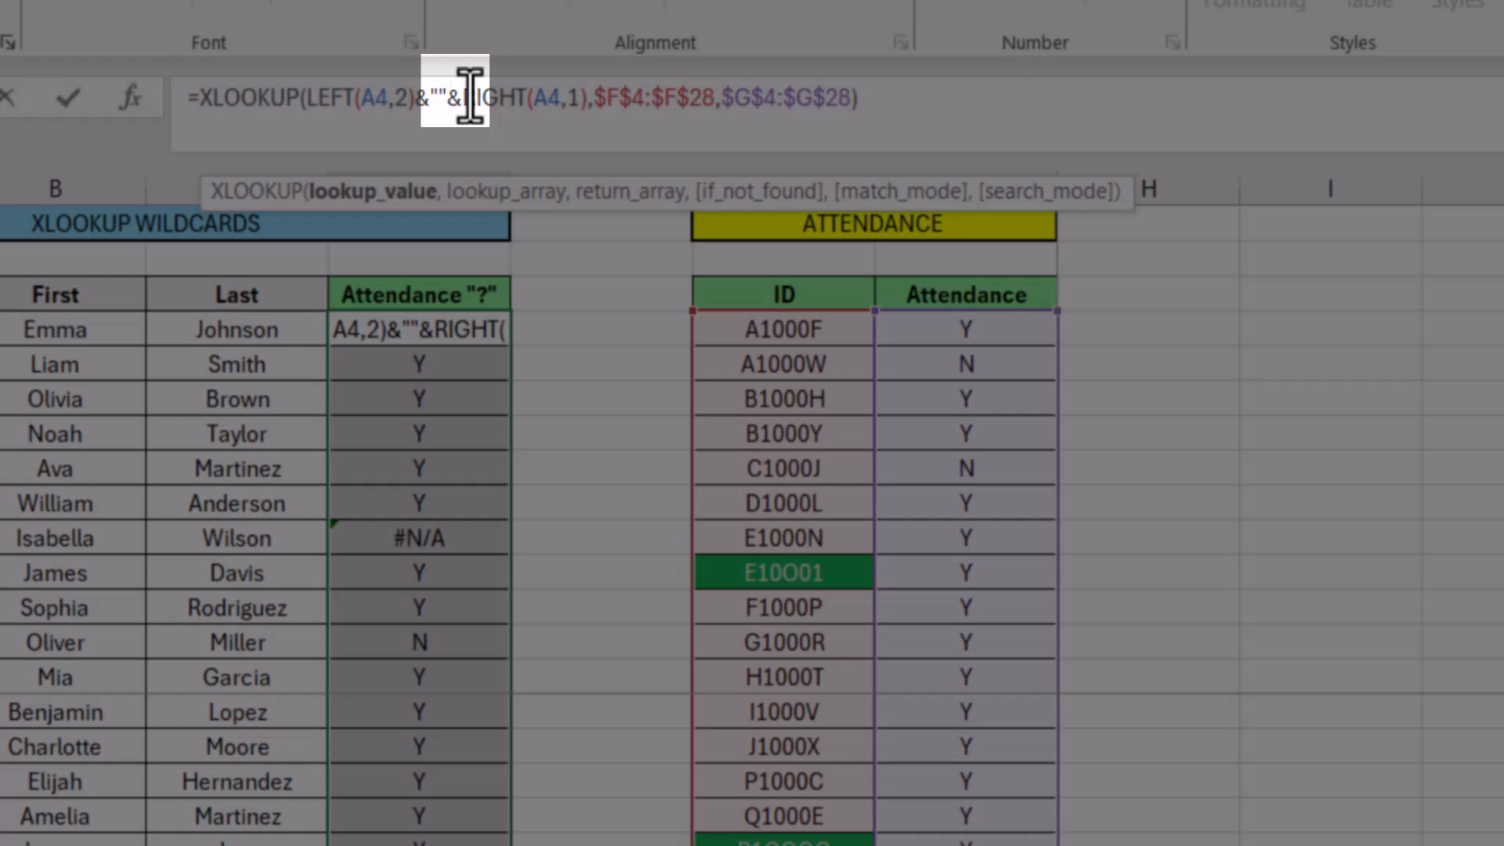
type("???")
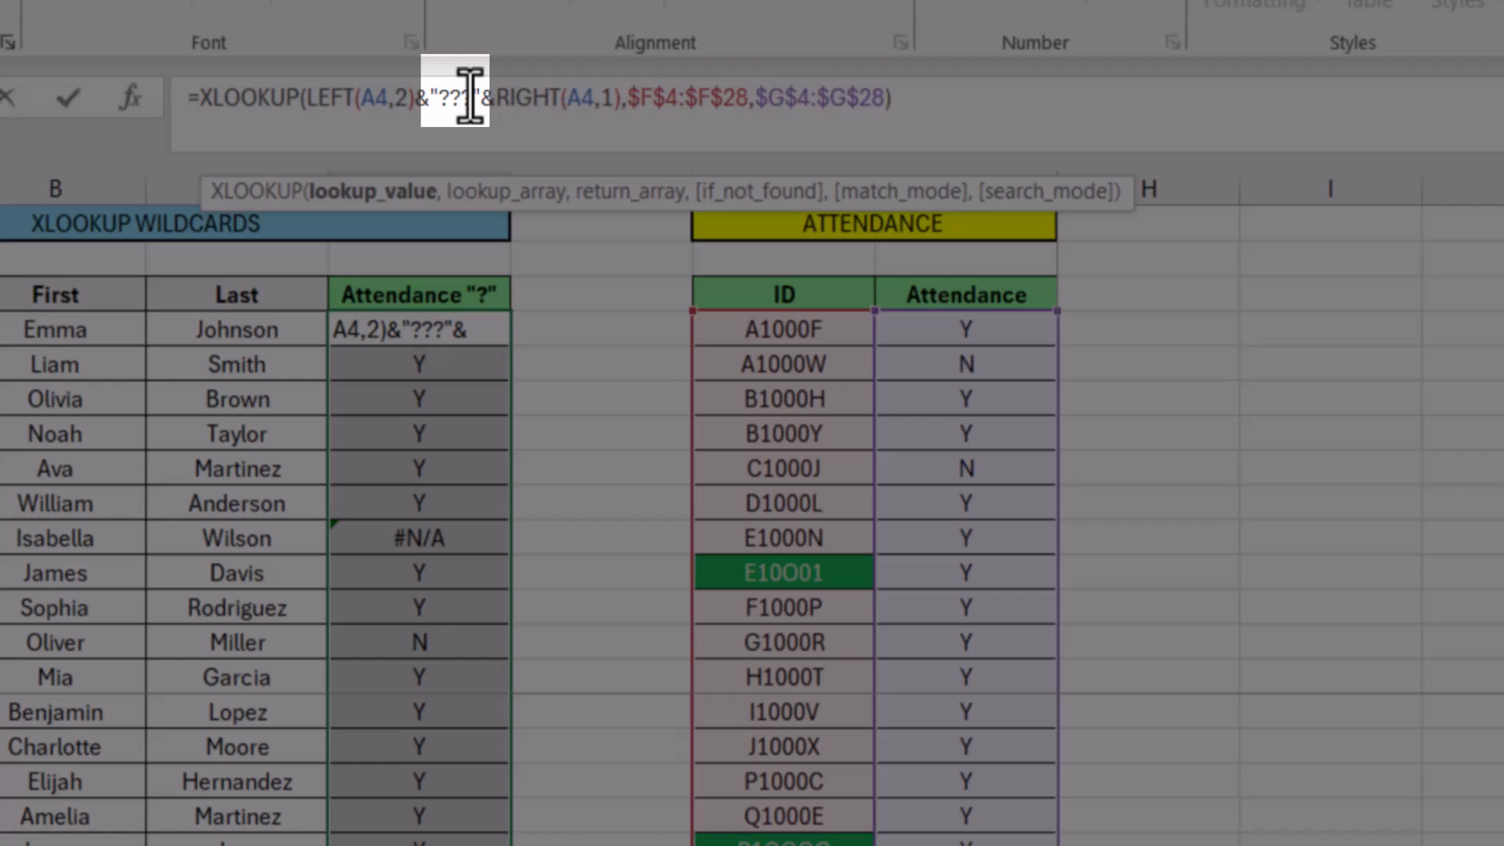
Leave the D4 XLOOKUP's if_not_found argument empty, set match_mode to 2 (Wildcard character match), and commit the formula
left_click(874, 108)
type(",")
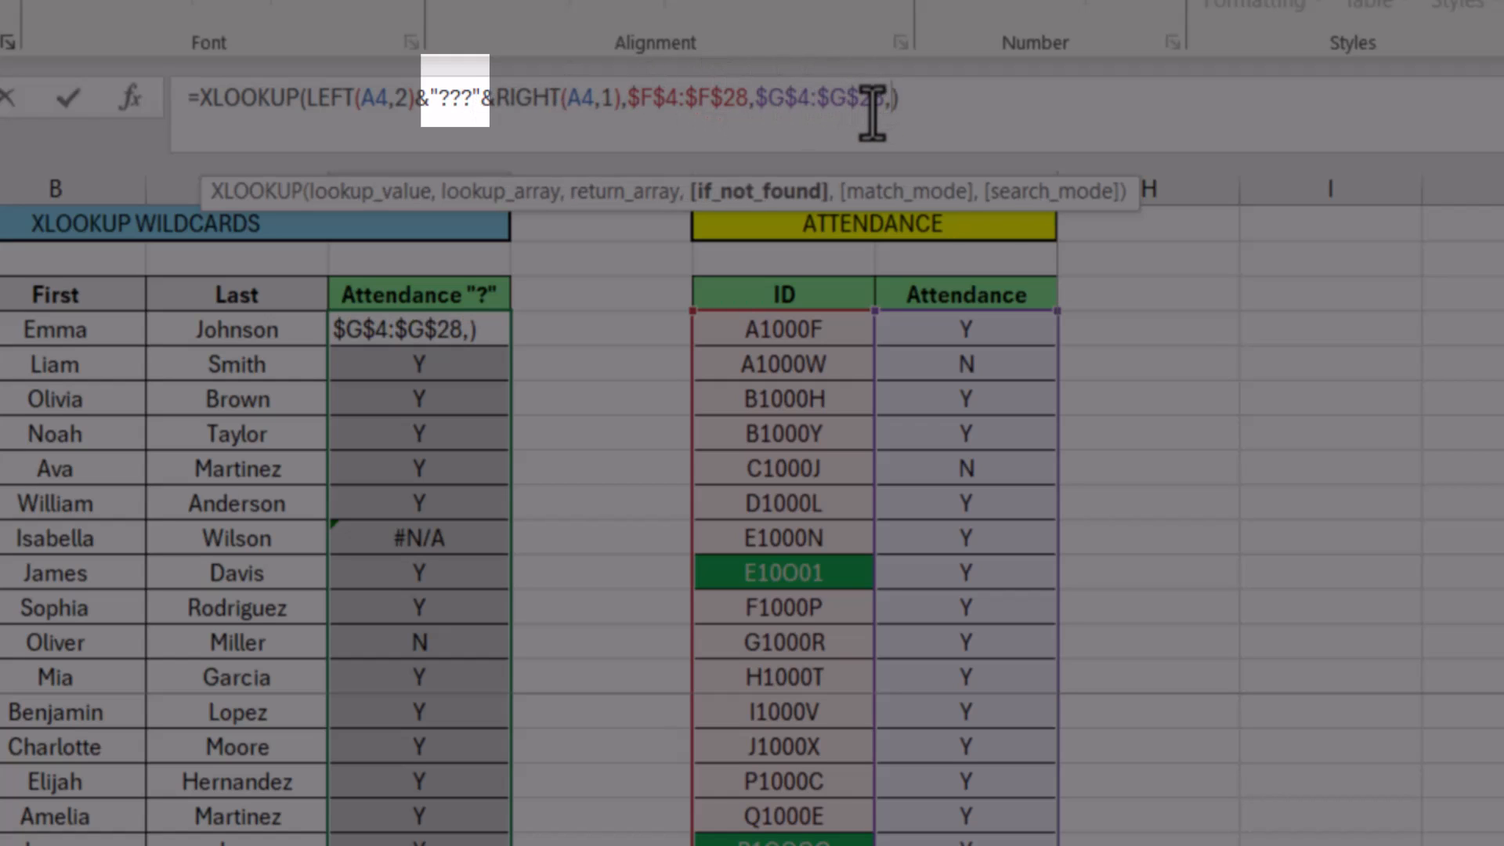
type(",")
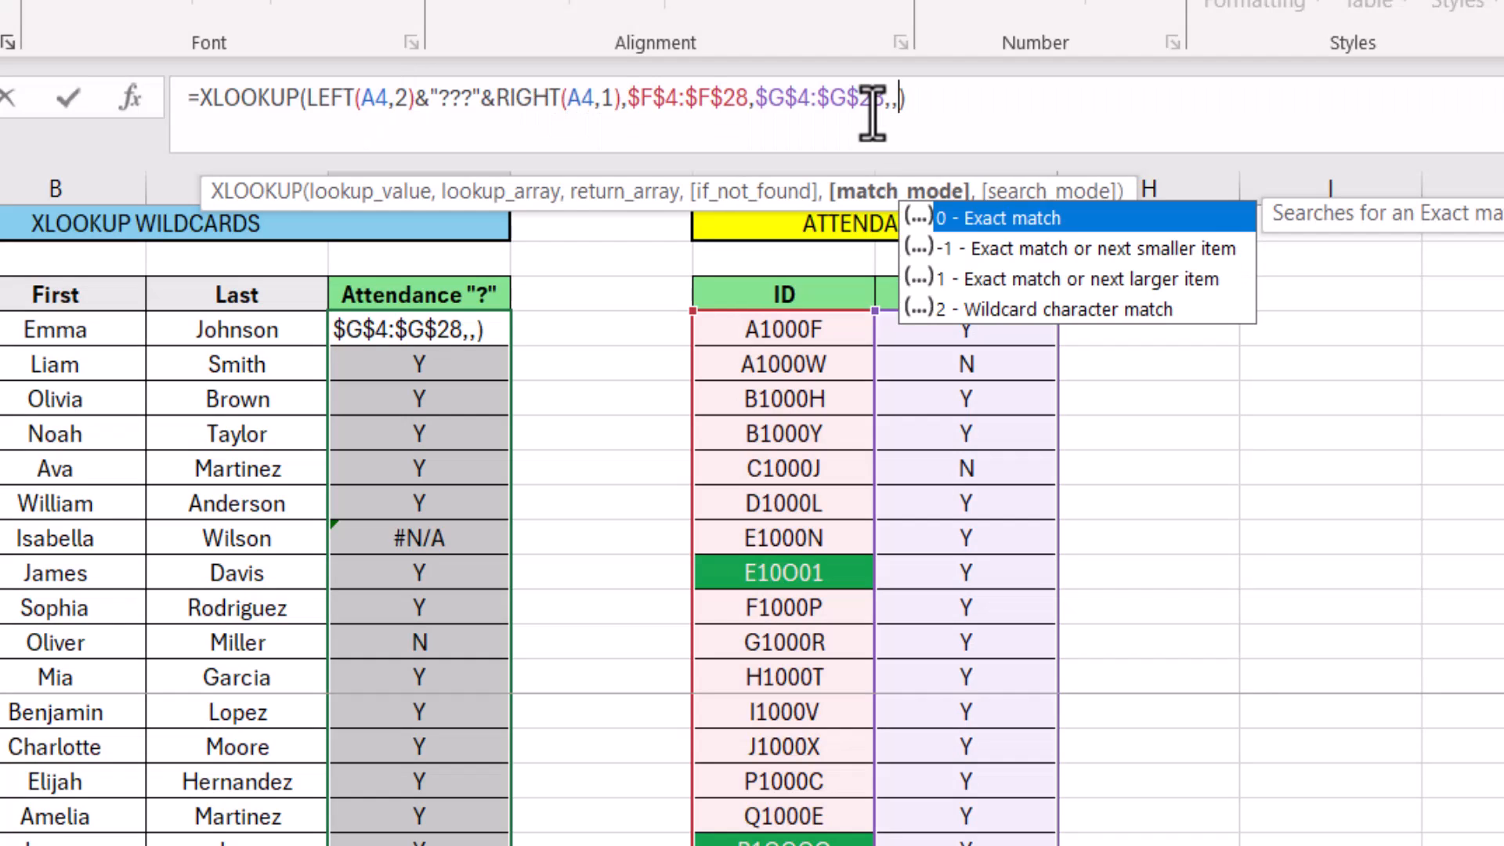
type("2")
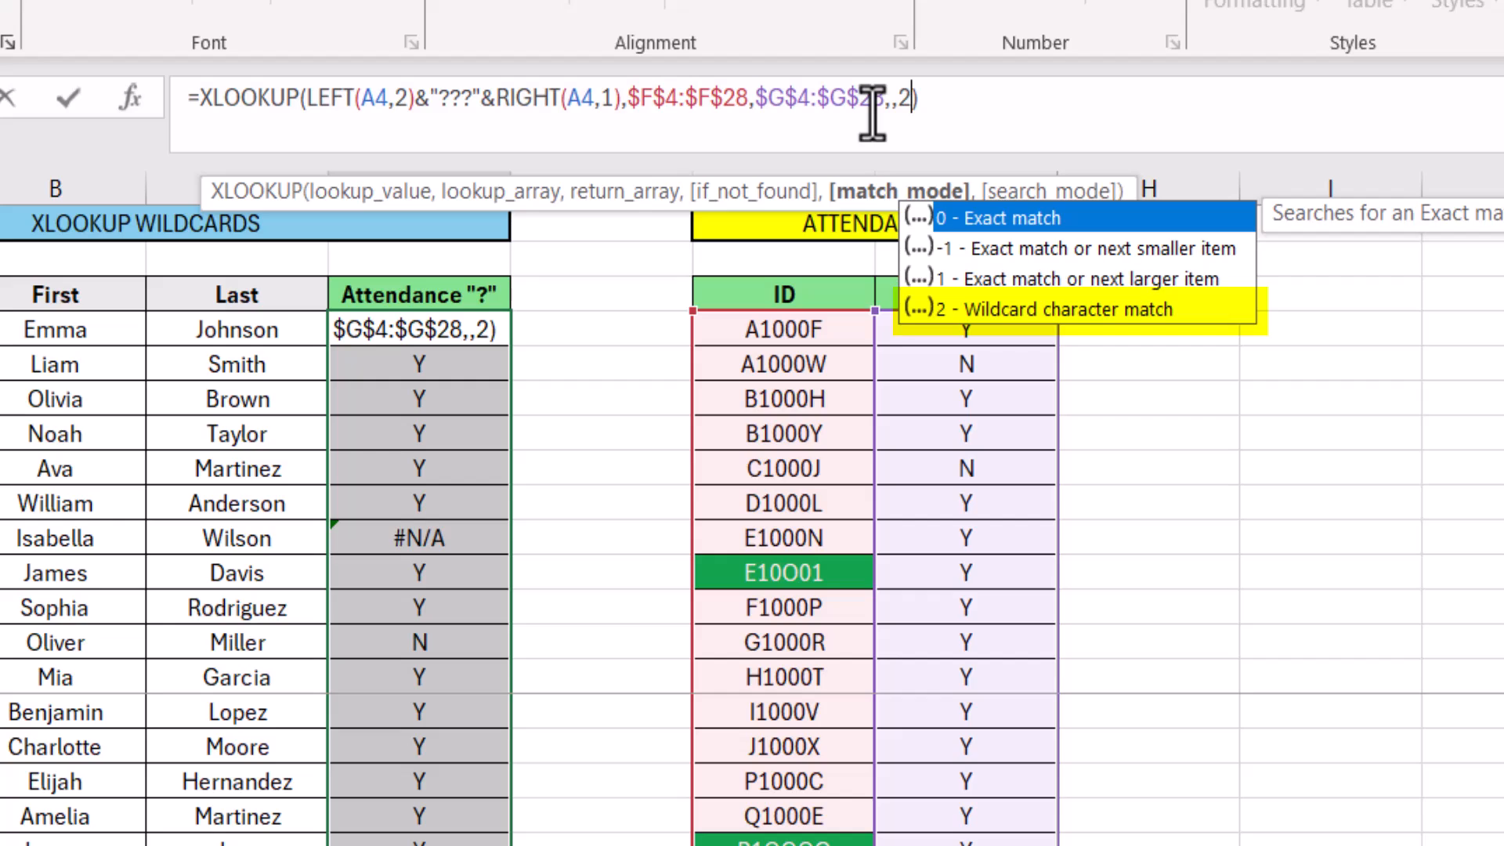
left_click(983, 103)
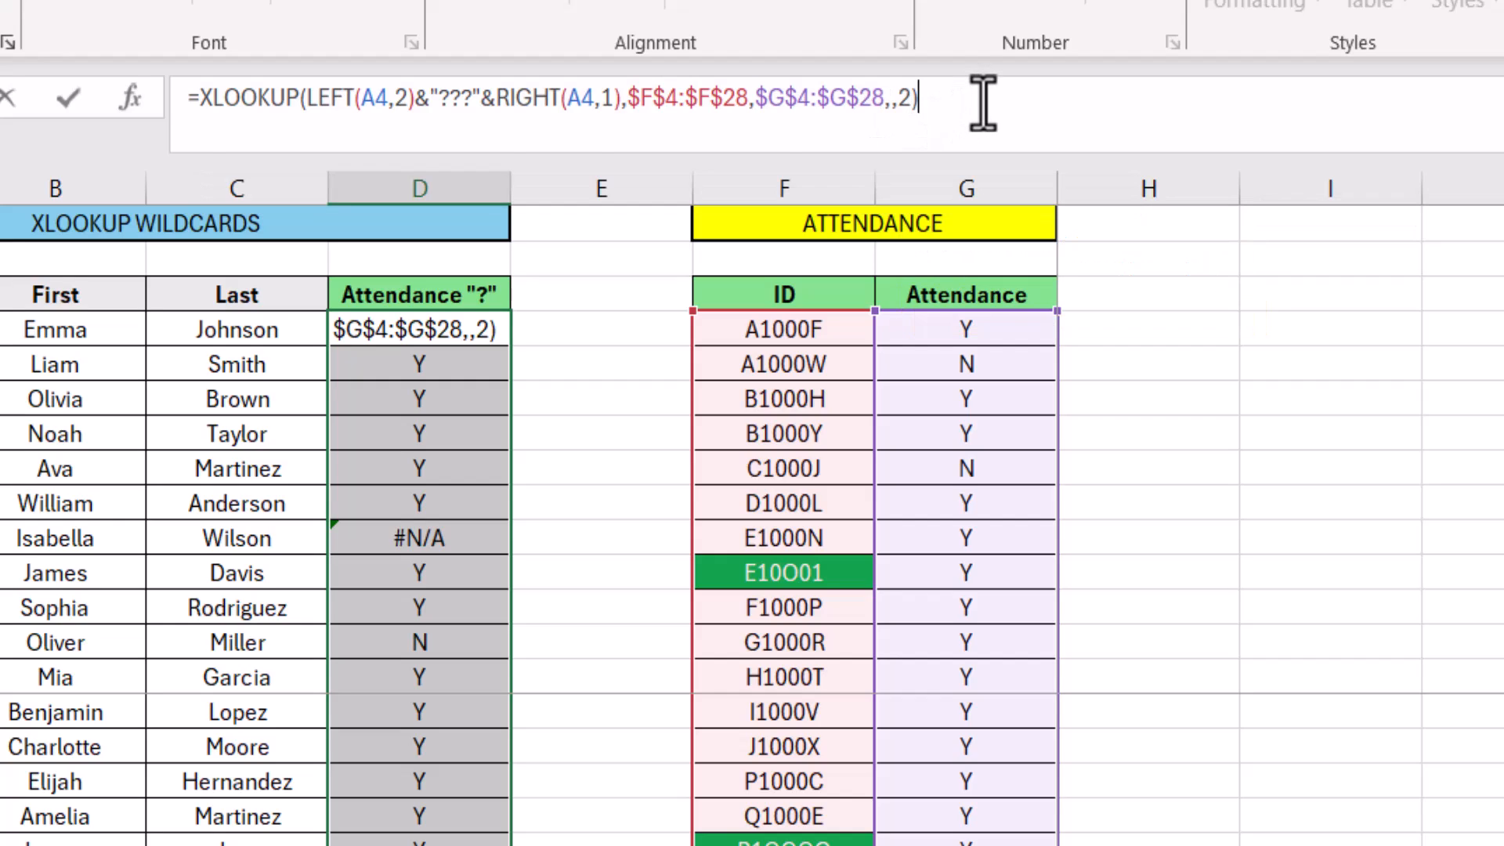
key("Return")
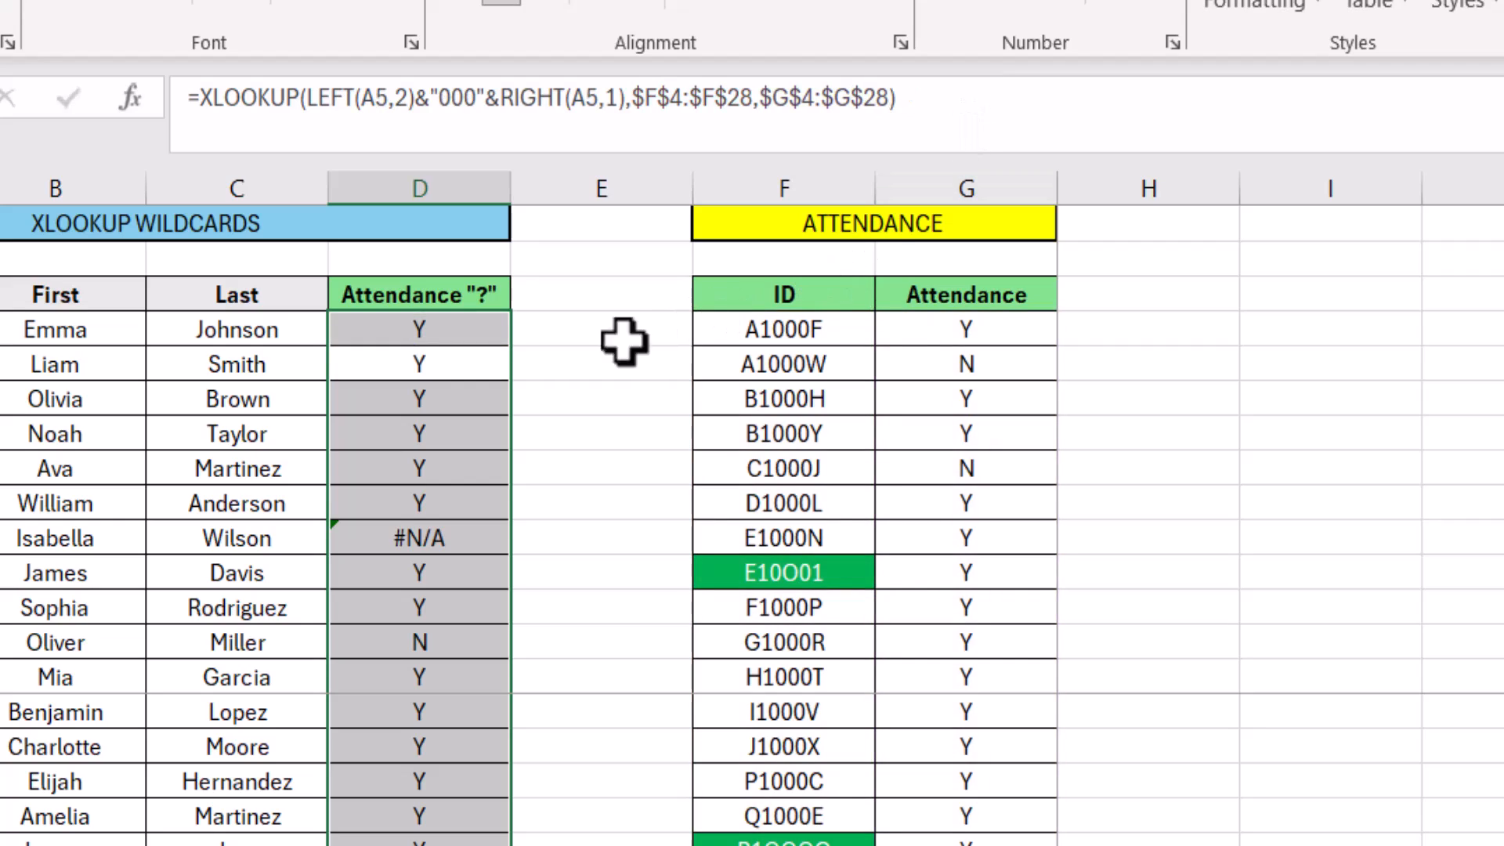
Fill the updated D4 wildcard XLOOKUP formula down the Attendance "?" column
left_click(419, 329)
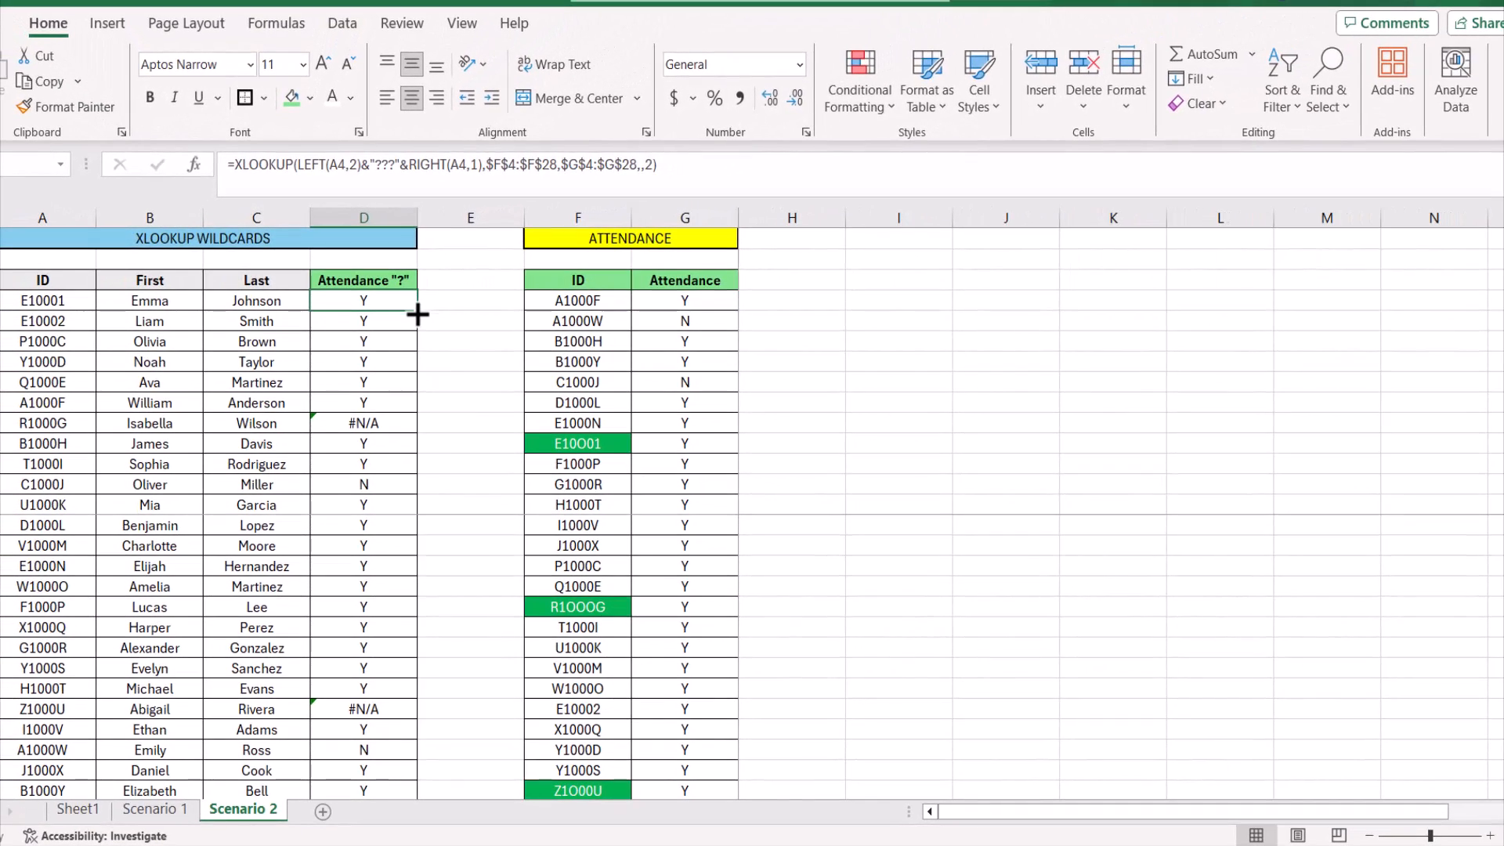
double_click(417, 314)
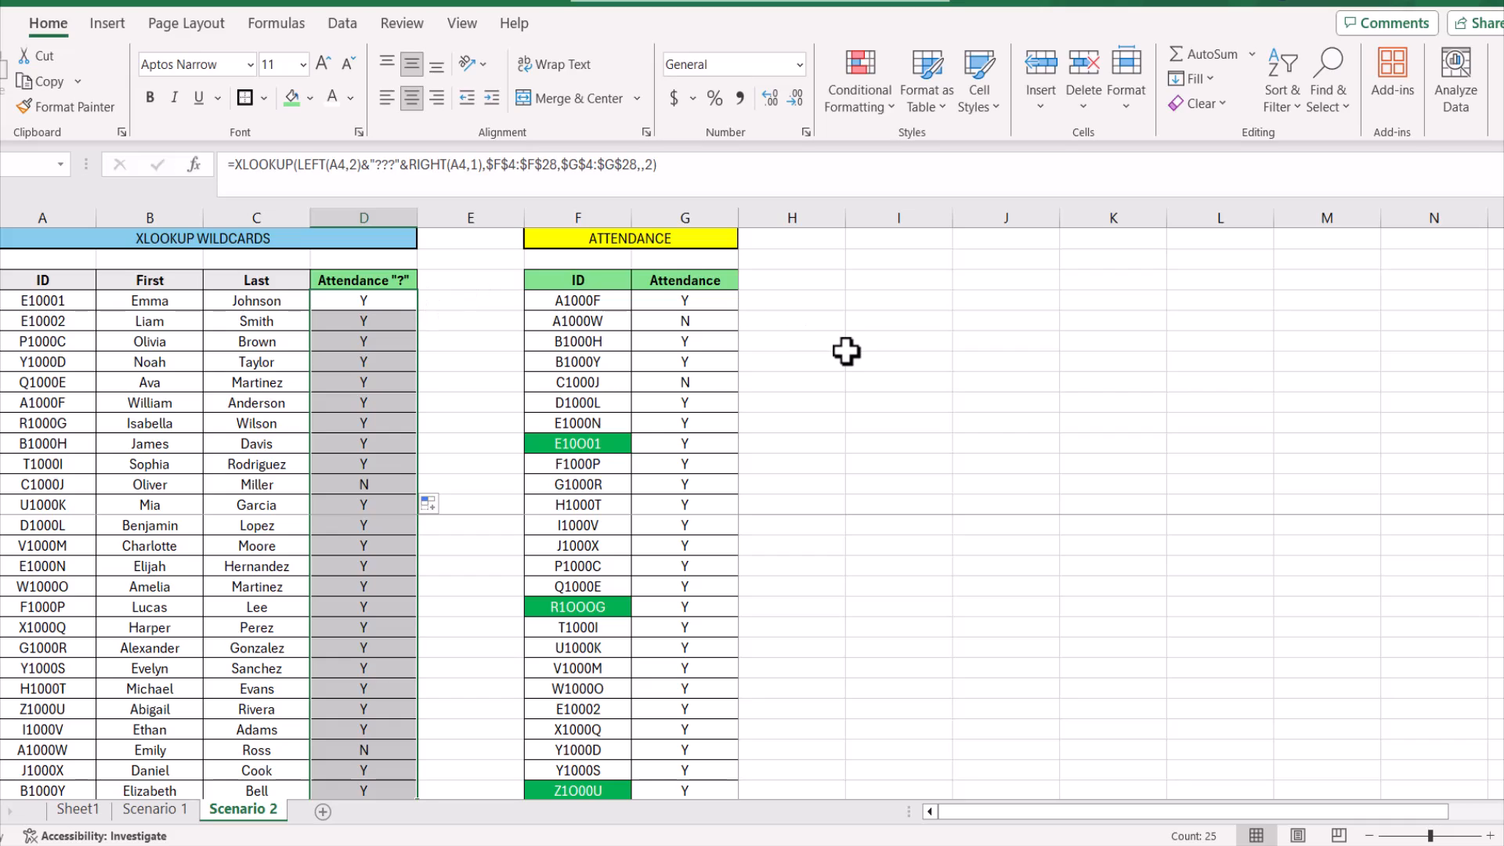
left_click(1223, 397)
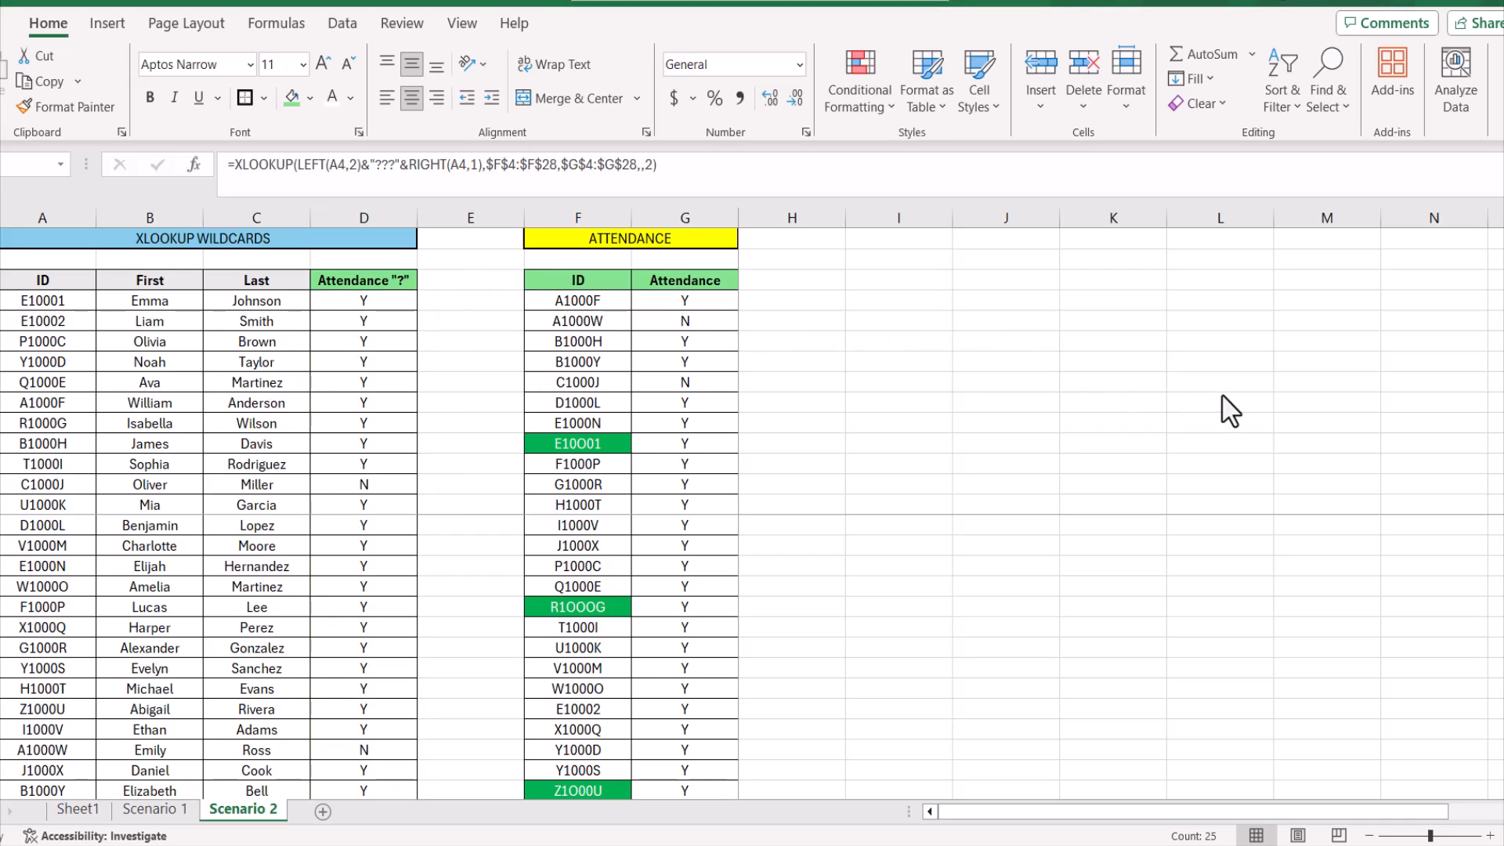